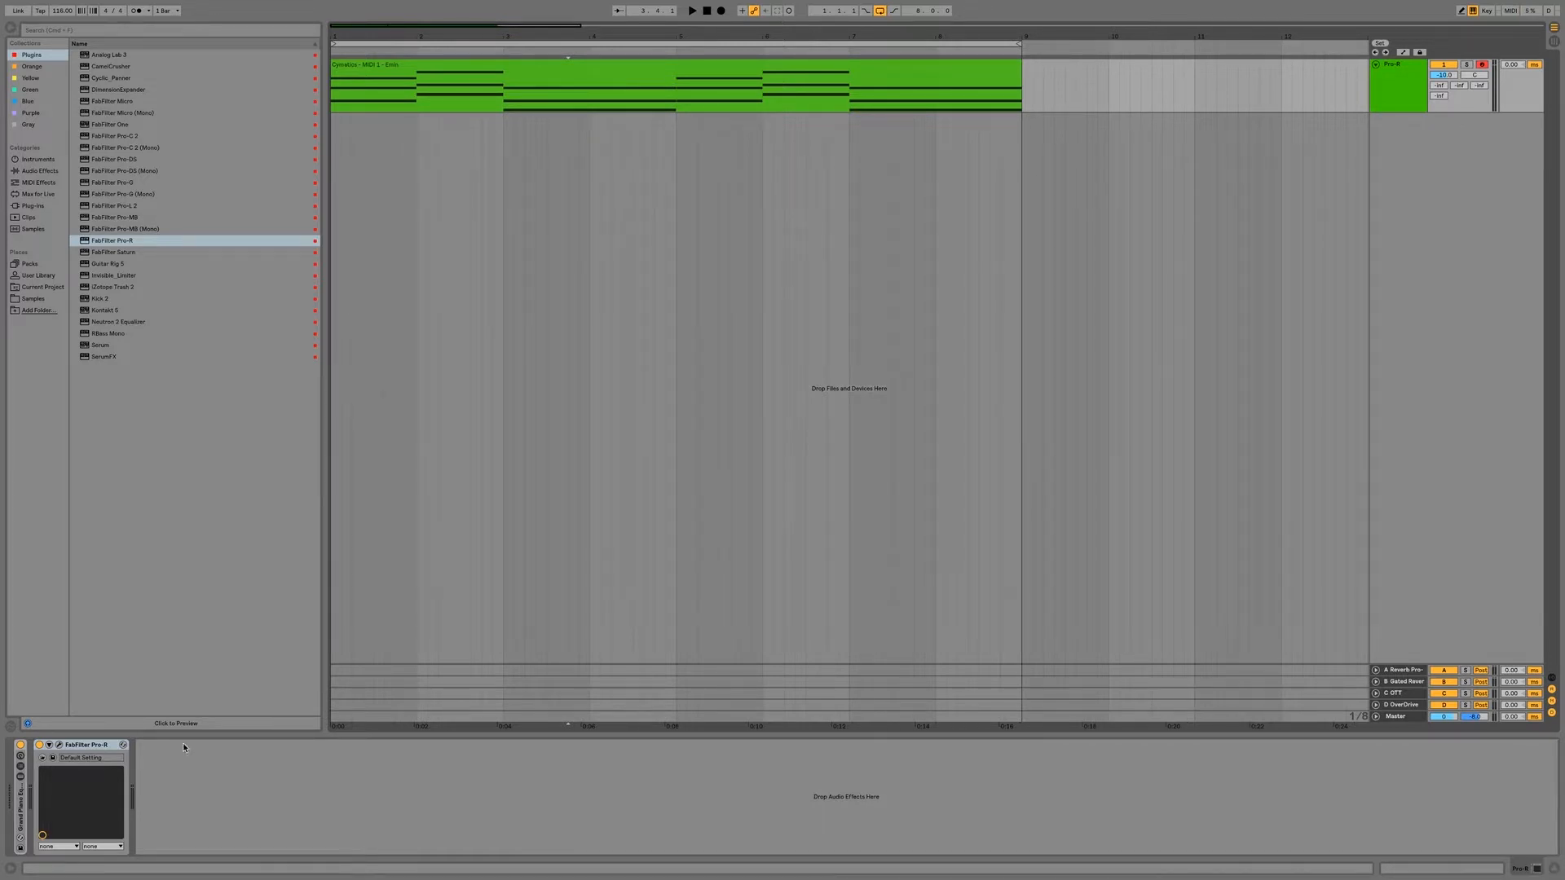
Step: Open the FabFilter Pro-R interface and flatten the 600 Hz post-EQ band to about 0 dB
click(59, 745)
mouse_move(773, 466)
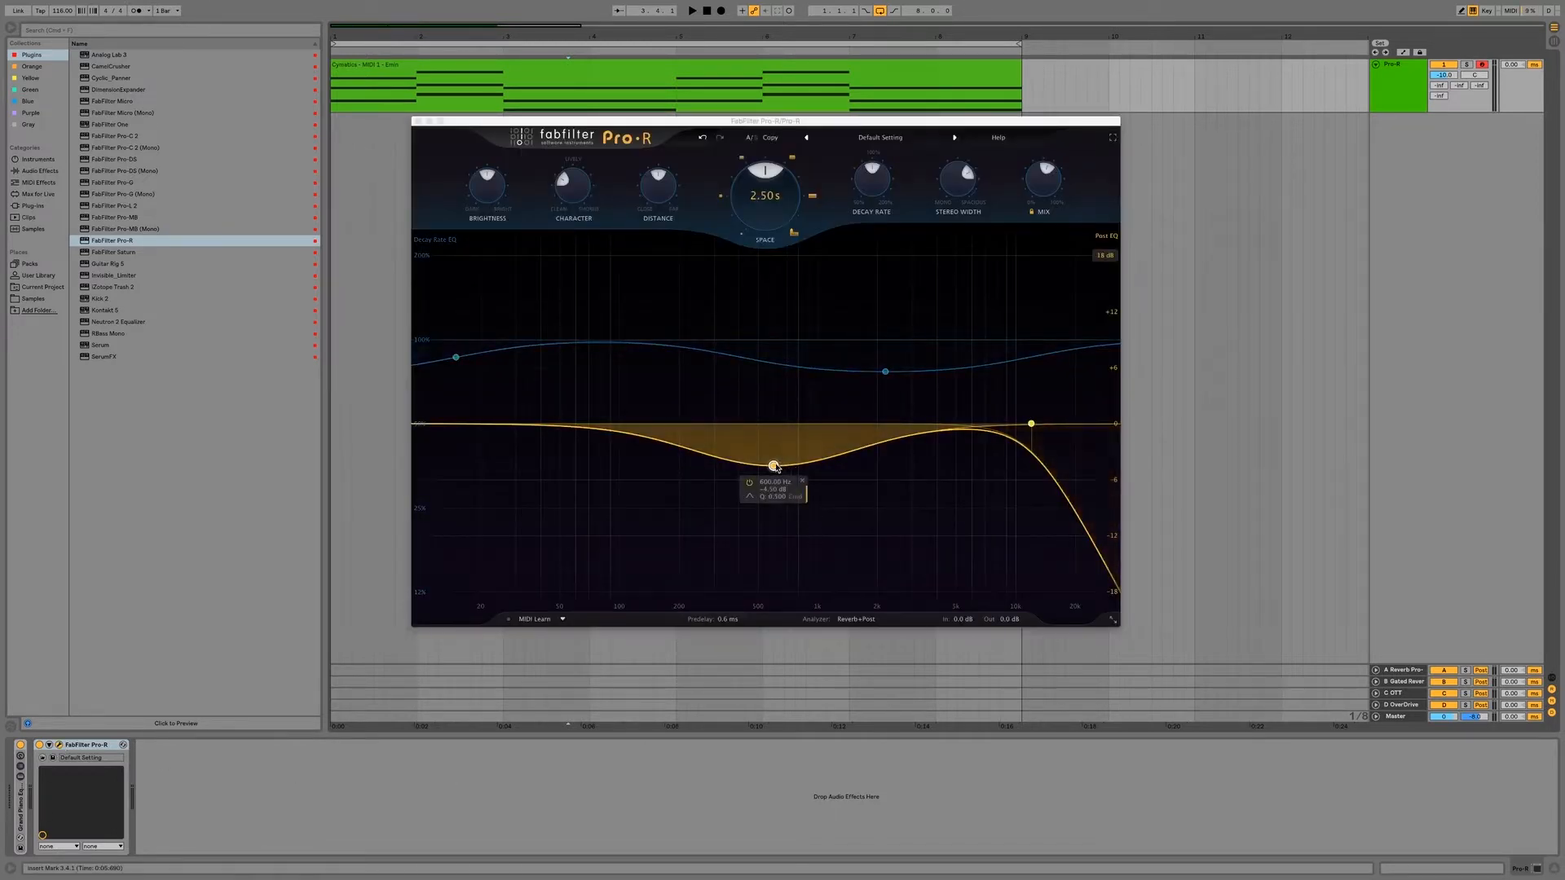
drag(773, 465, 776, 421)
Step: Move the post-EQ high cut to about 16.4 kHz and delete the decay-rate EQ band at 2.2 kHz
mouse_move(1030, 425)
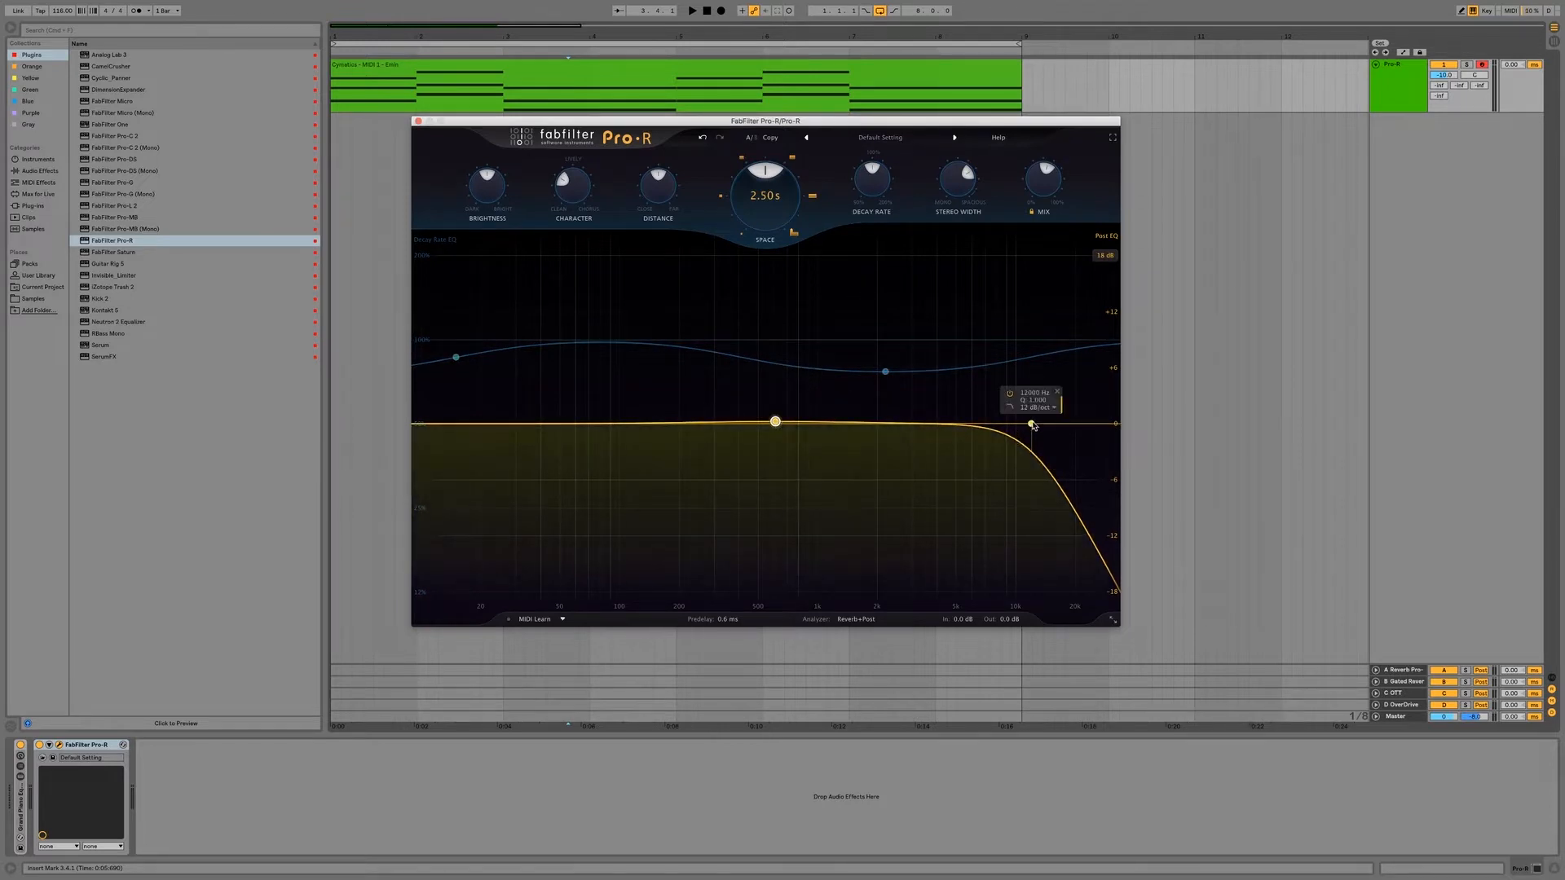
drag(1032, 424, 1058, 421)
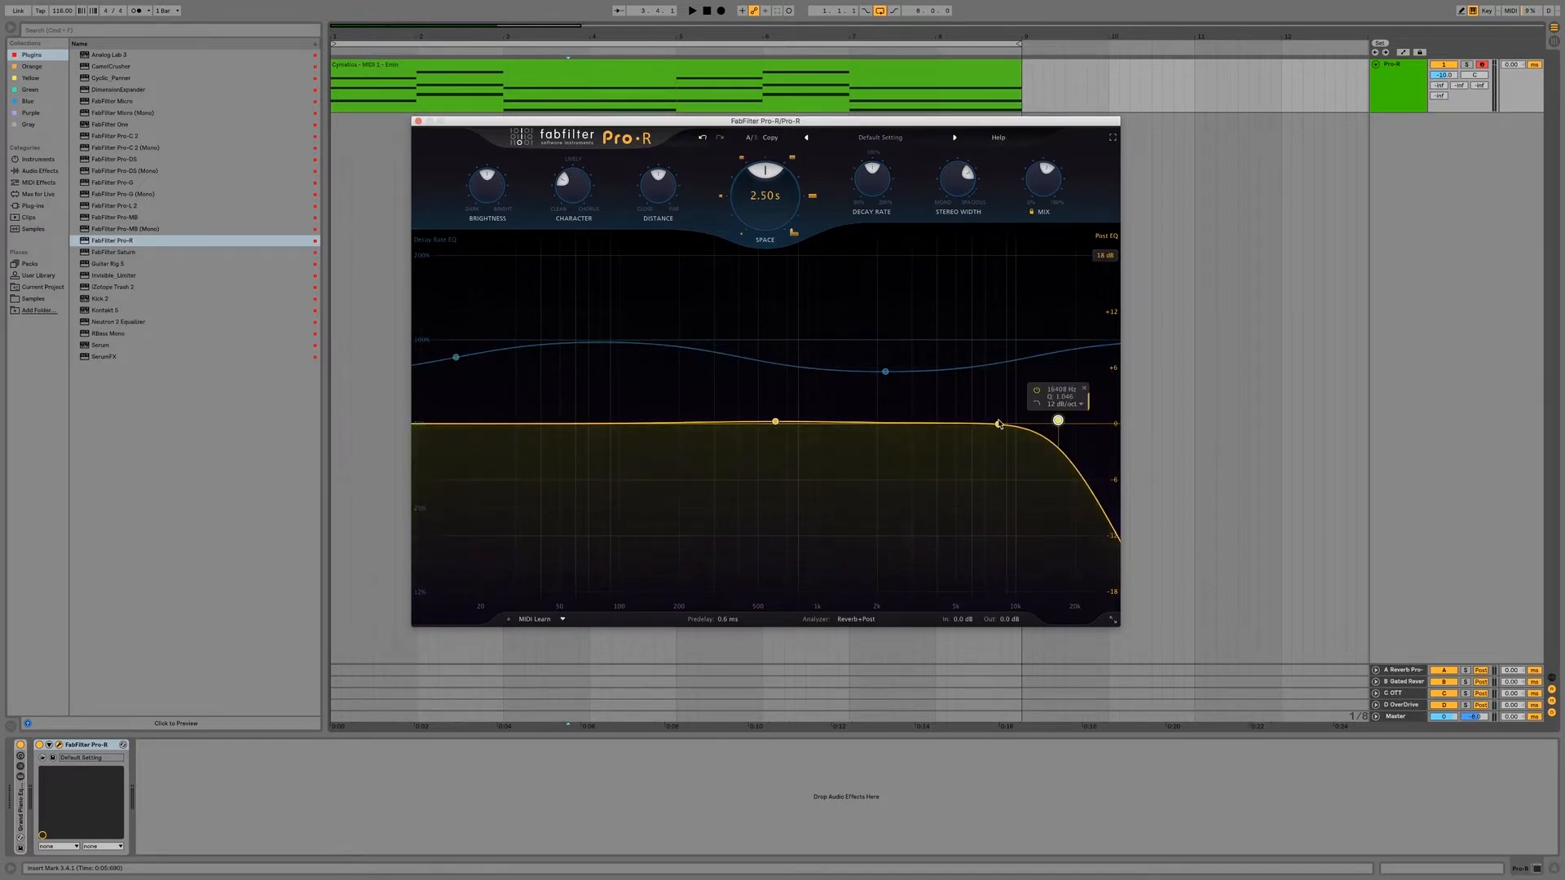
click(914, 387)
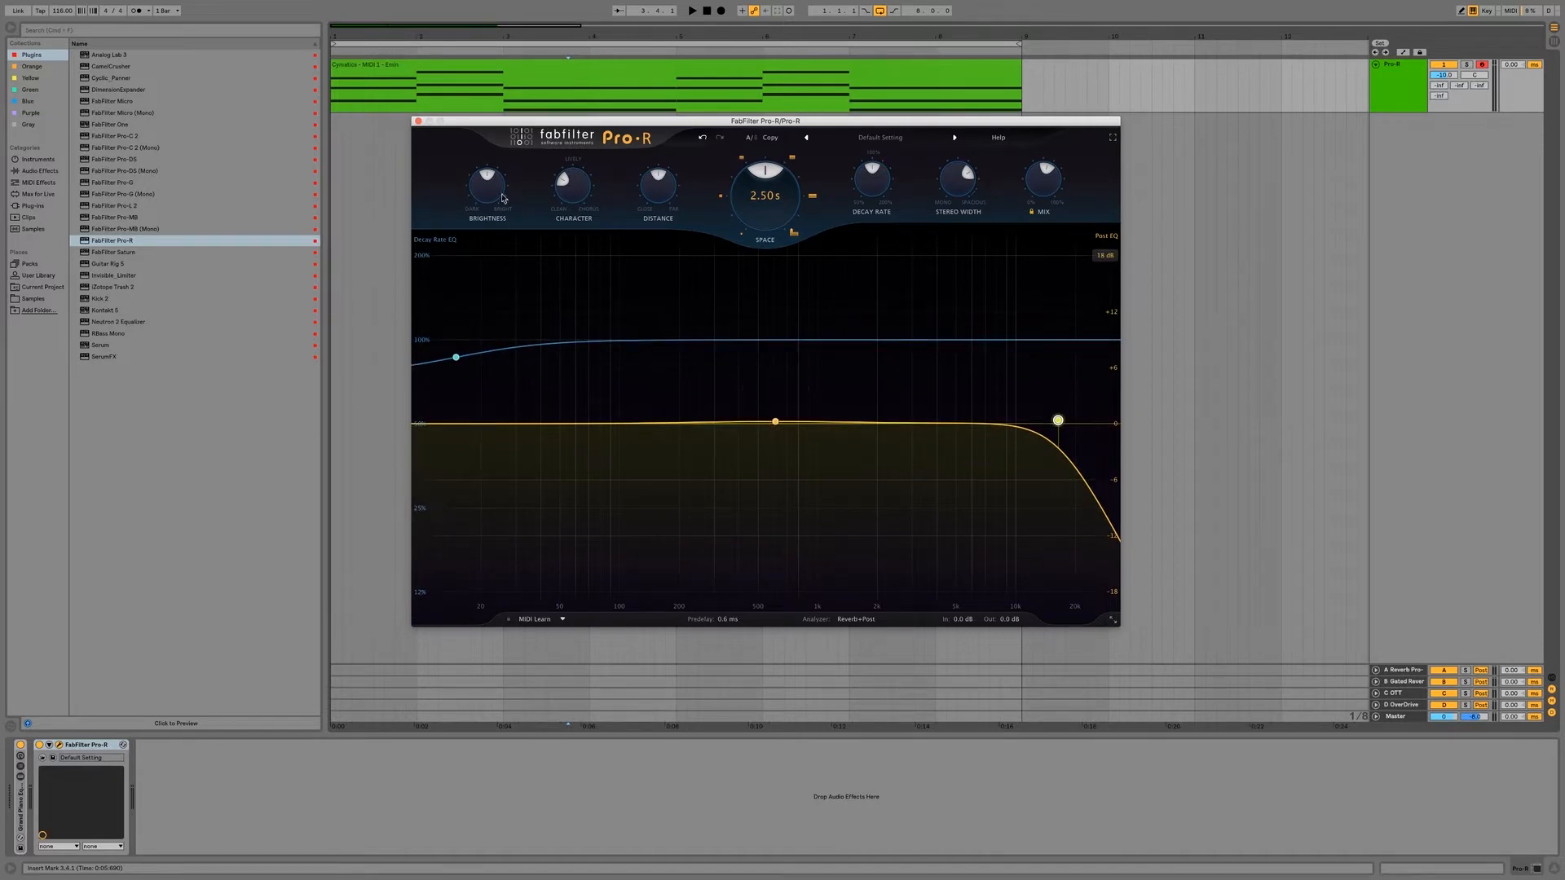
Step: Turn off the interactive help hints in Pro-R
mouse_move(1041, 190)
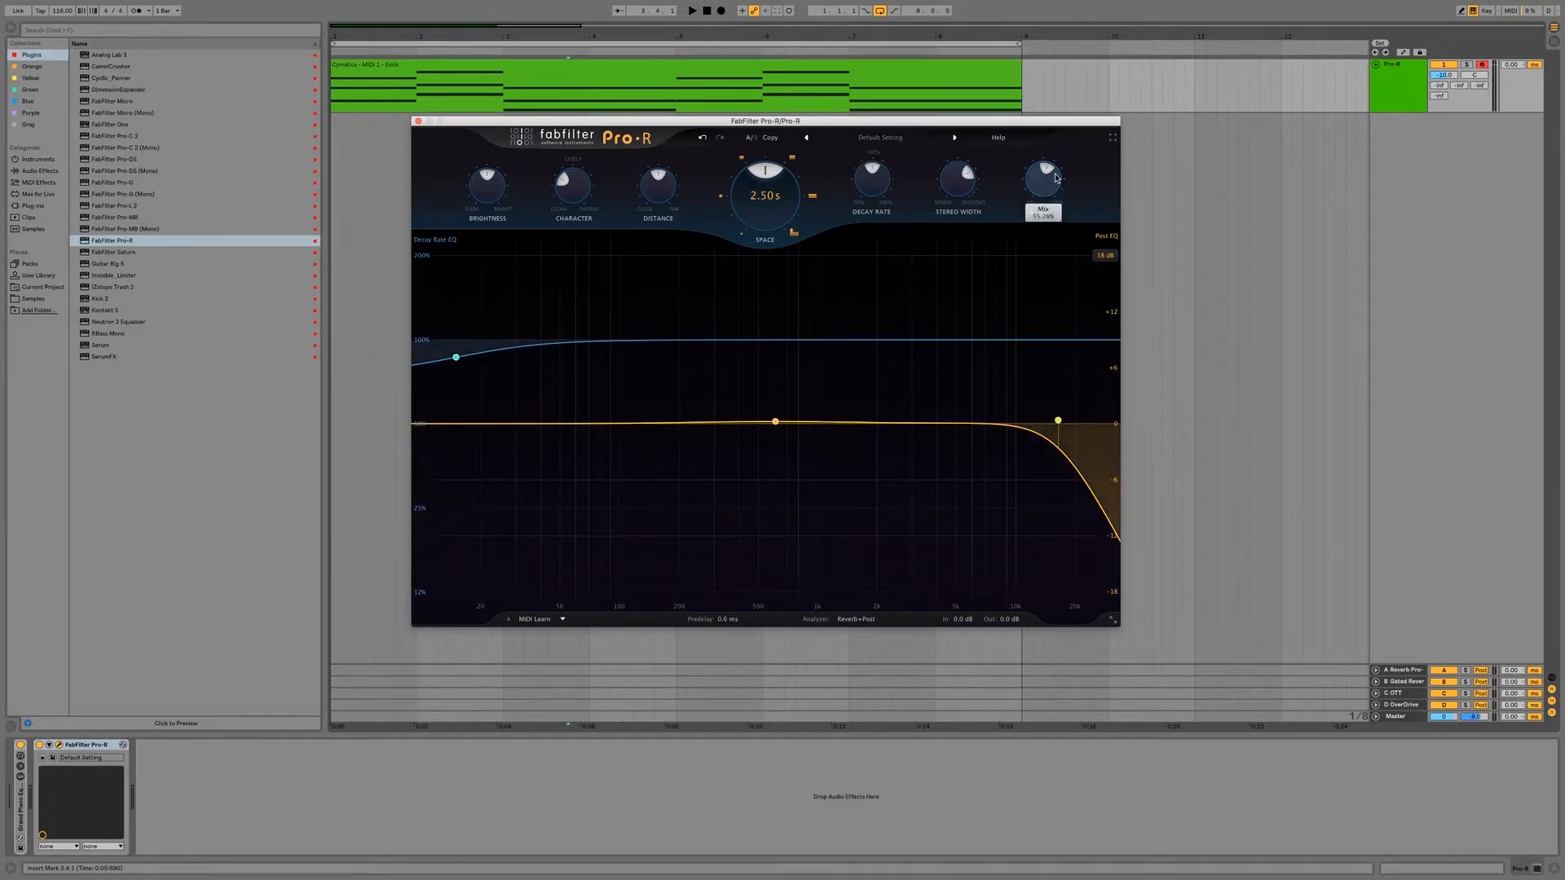
mouse_move(971, 190)
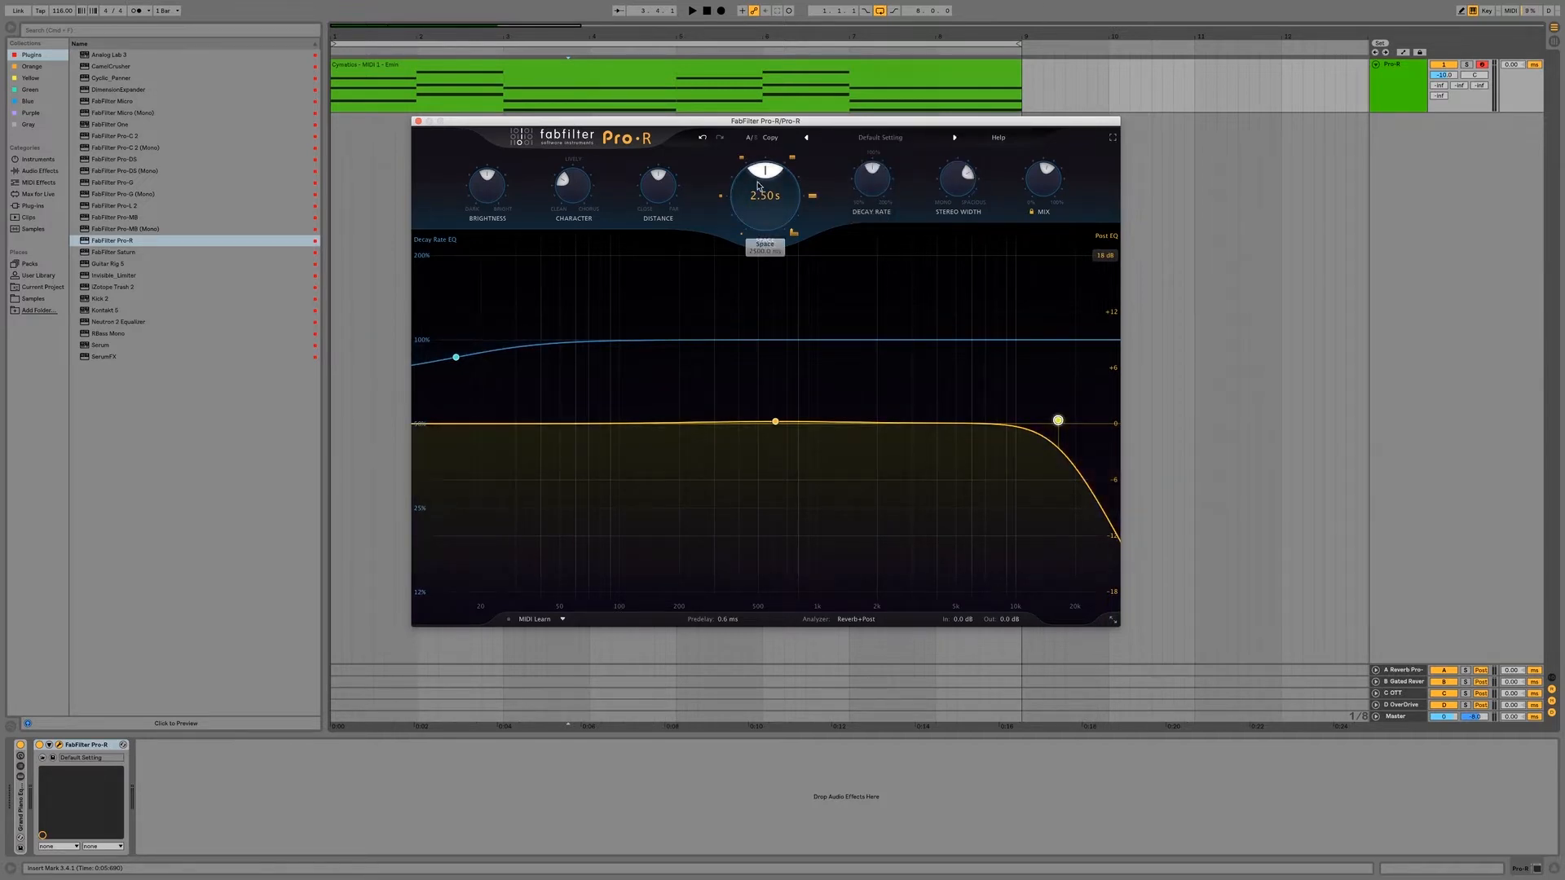
mouse_move(773, 205)
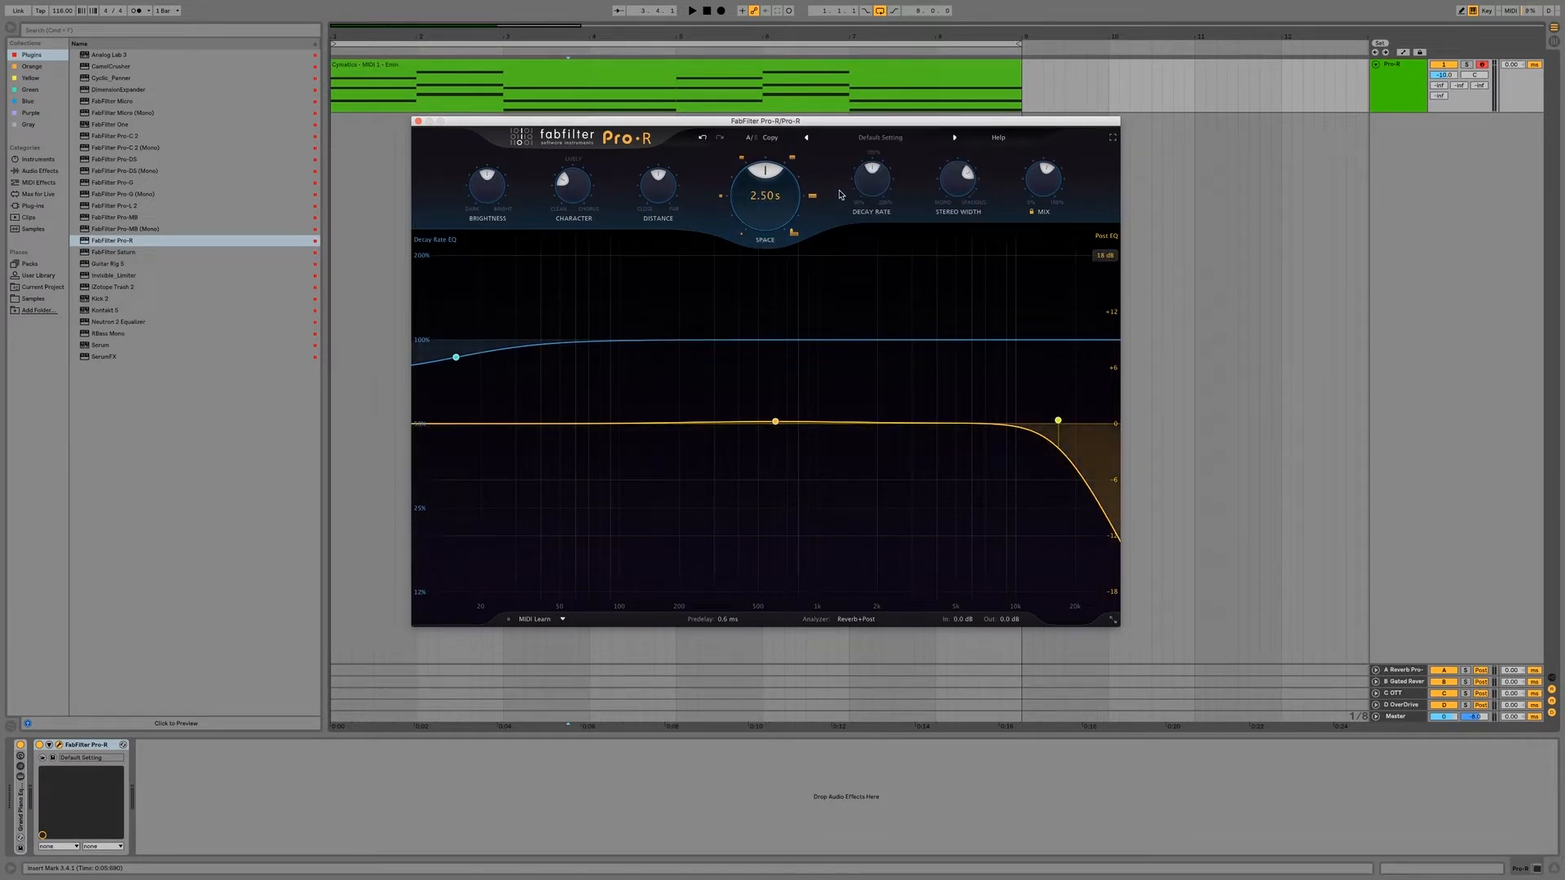
click(1003, 138)
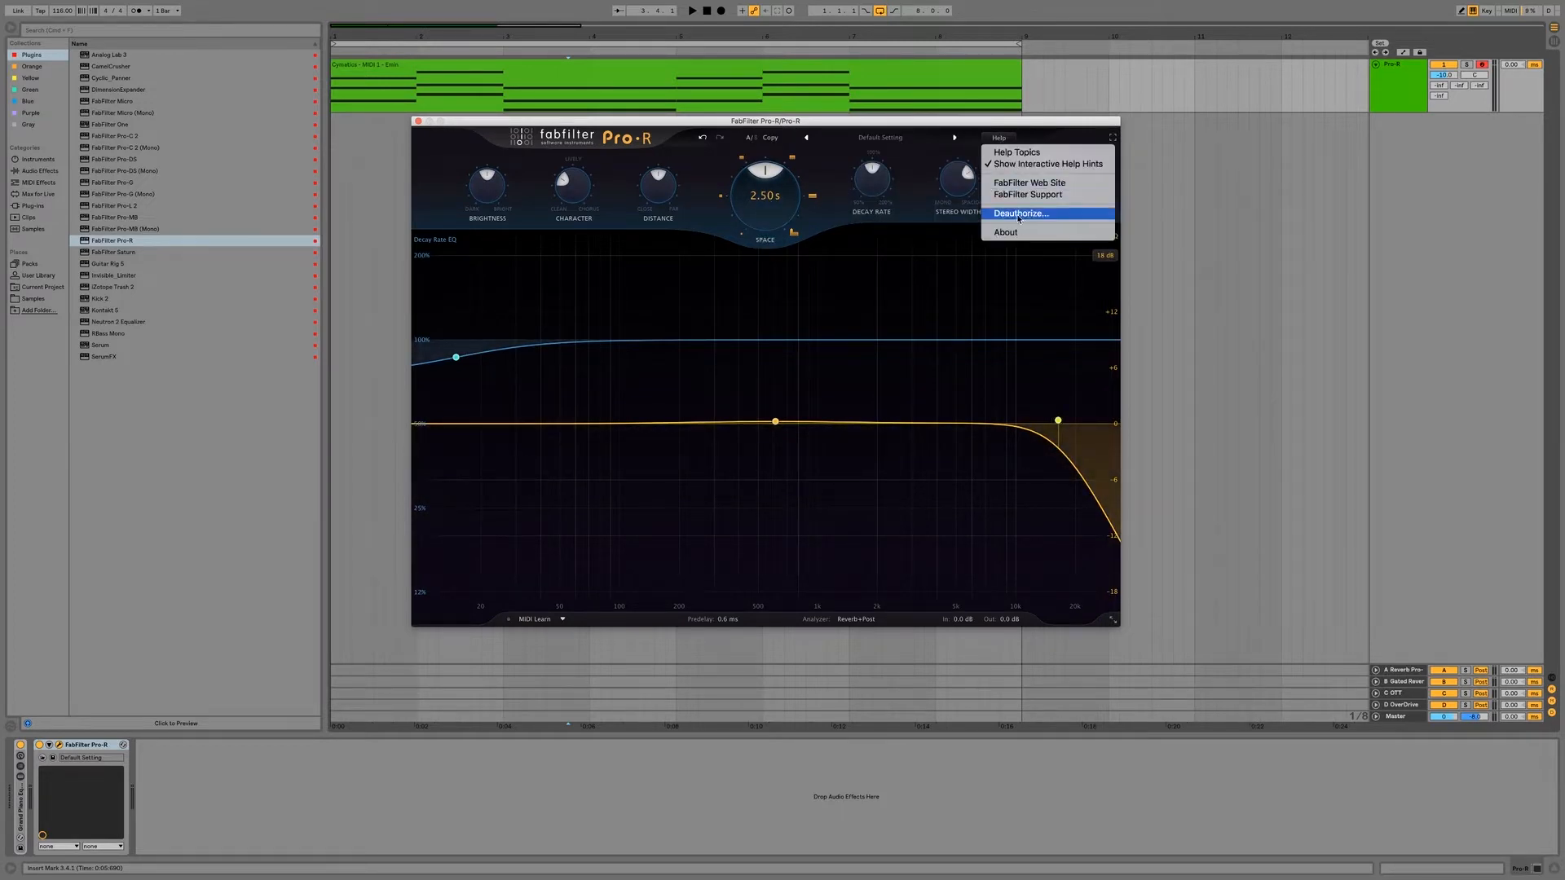
click(1048, 164)
Step: Reduce the decay rate to its minimum, lower Space to 200 ms, and start playback
mouse_move(788, 191)
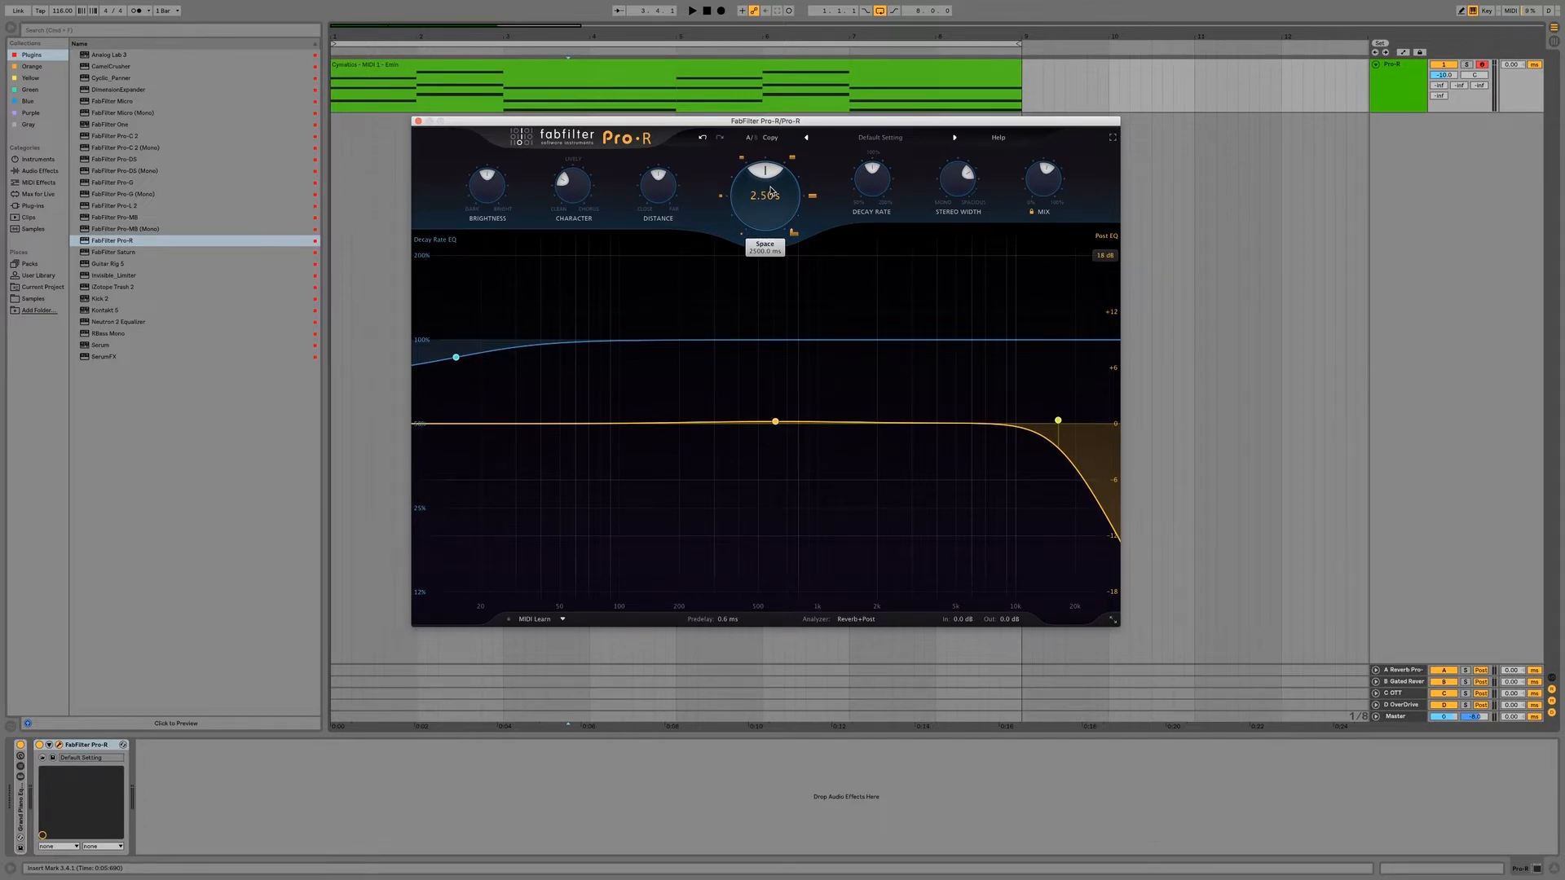
mouse_move(872, 171)
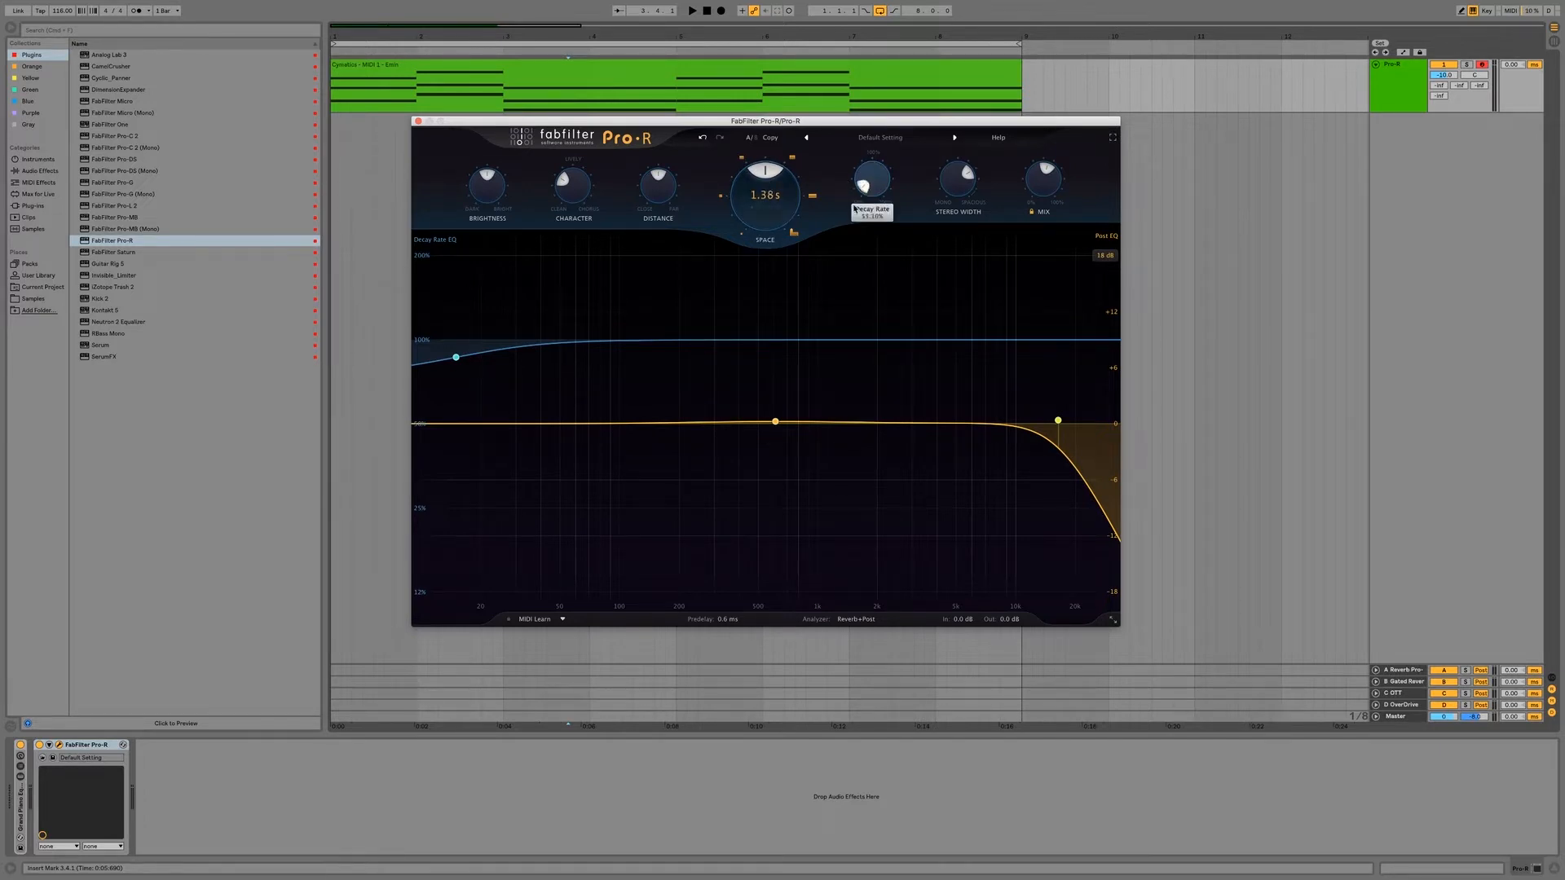
drag(767, 180, 745, 246)
key(space)
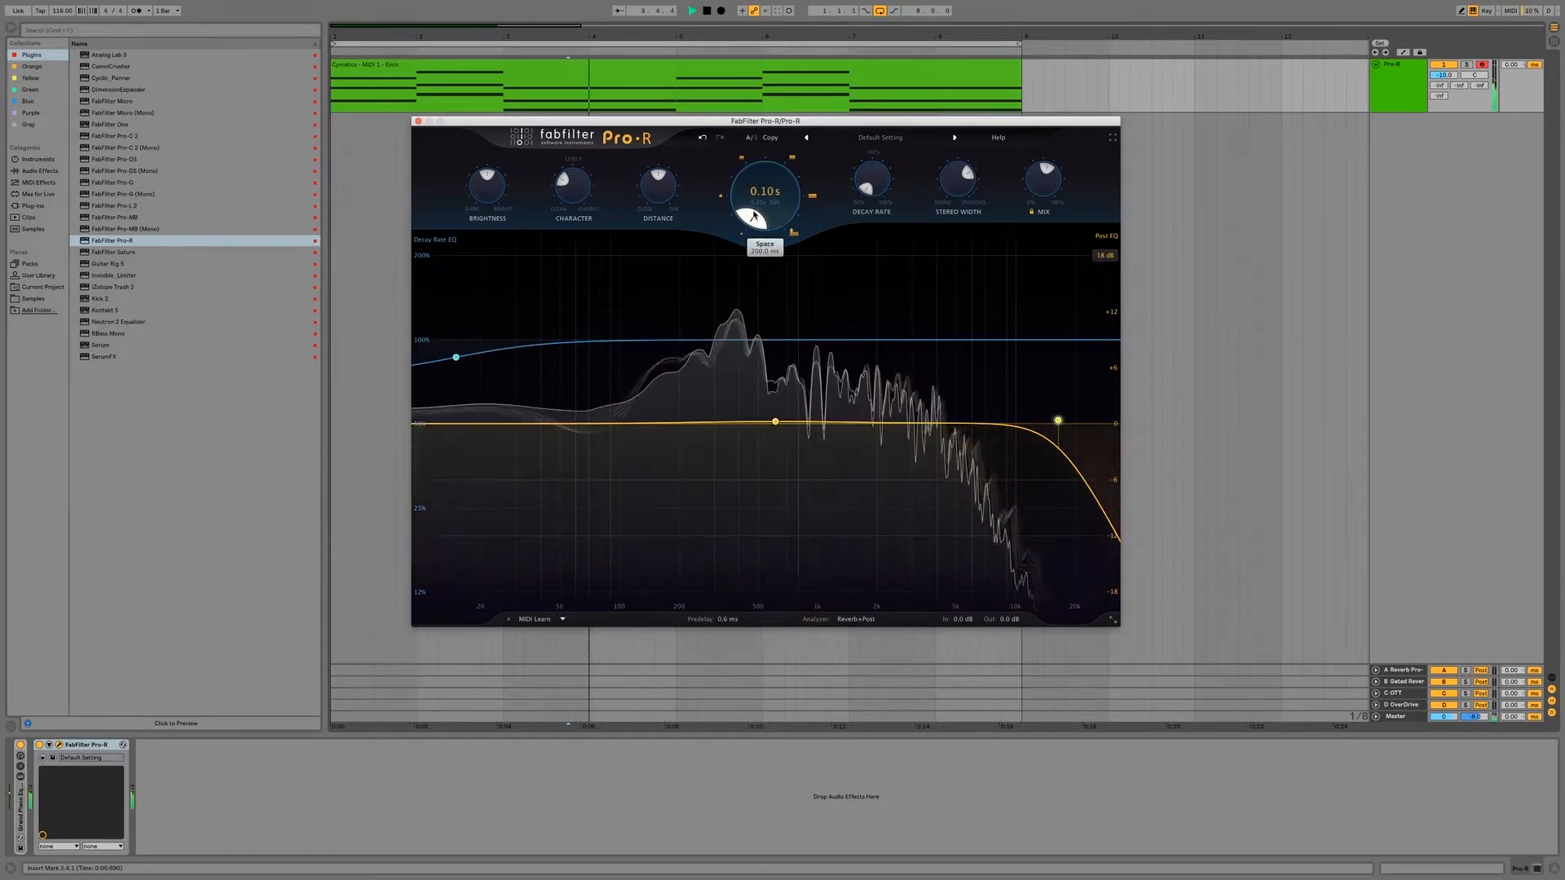
Step: Set Mix to 100% and restart playback from the beginning of the clip
drag(1045, 177, 1045, 141)
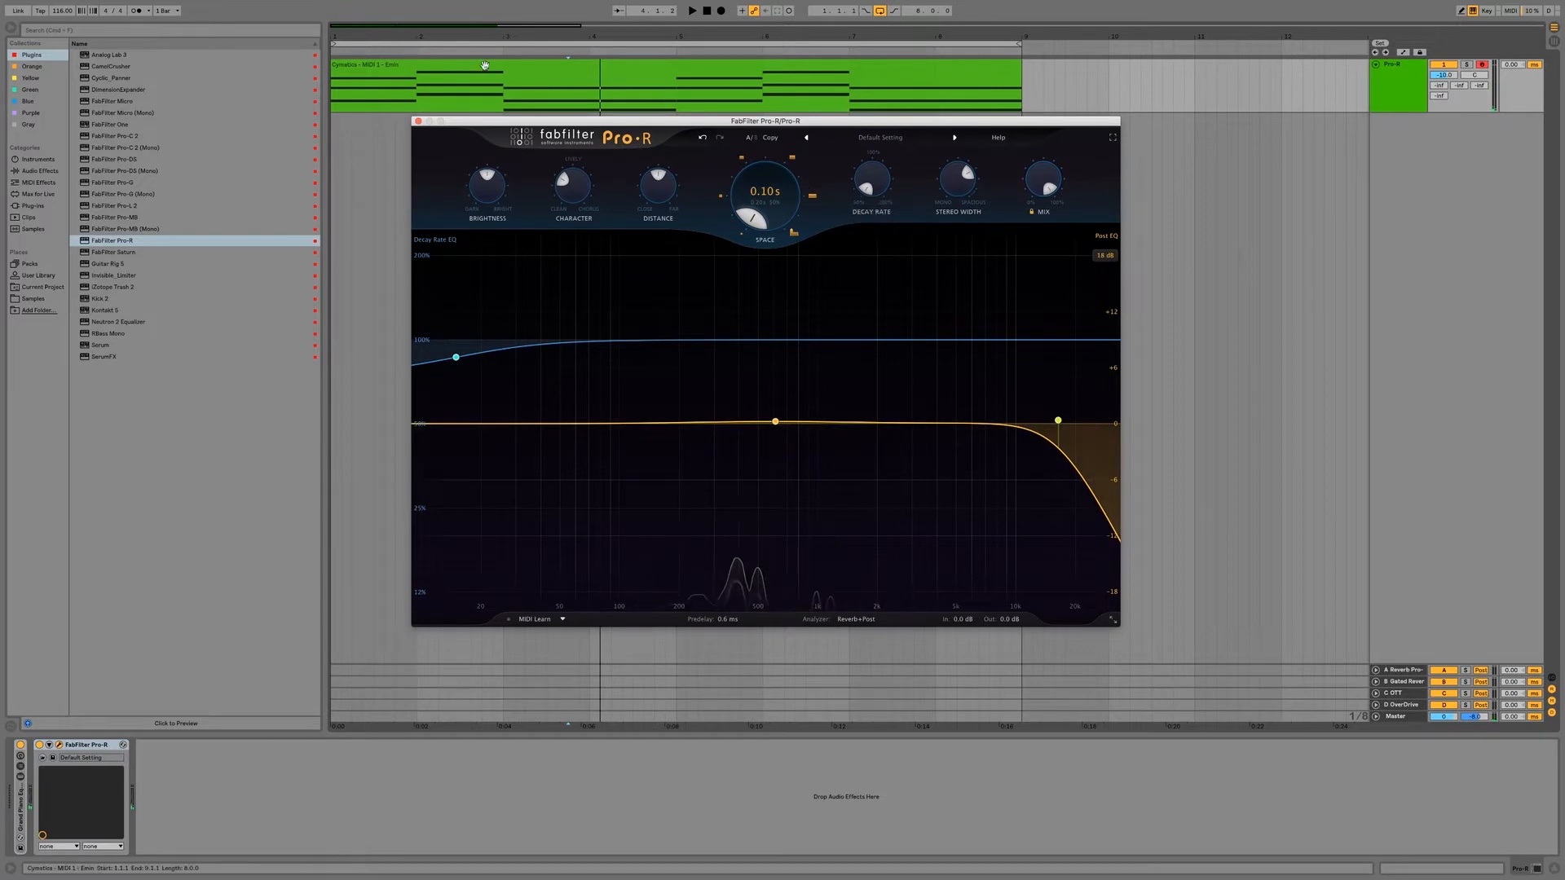
click(708, 12)
key(space)
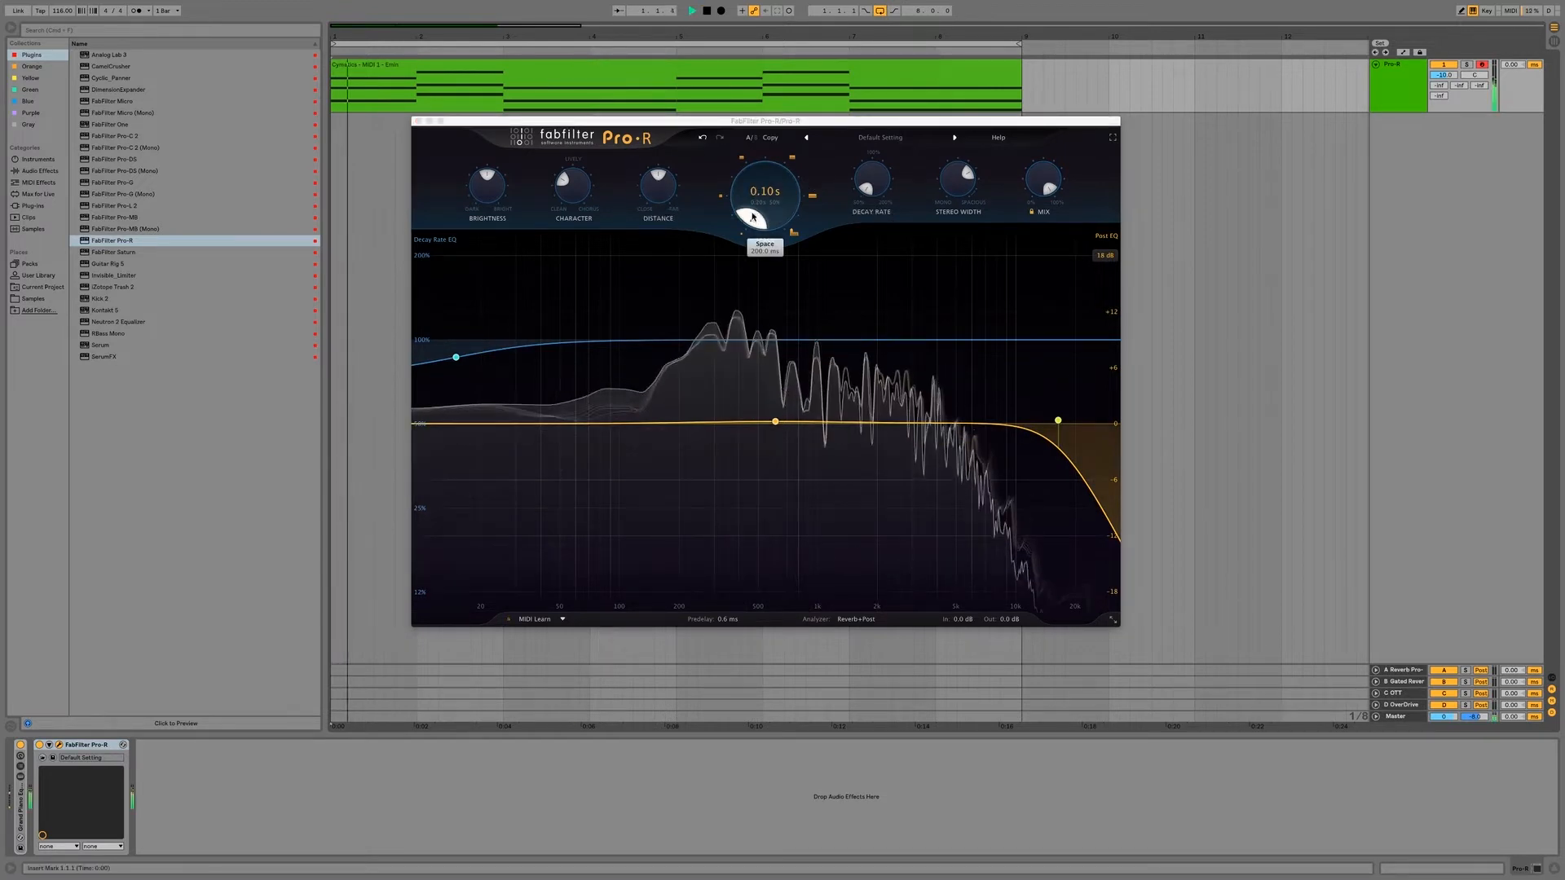
Step: Audition Space during playback by raising it to its 10-second maximum and returning it to 200 ms
drag(754, 219, 734, 312)
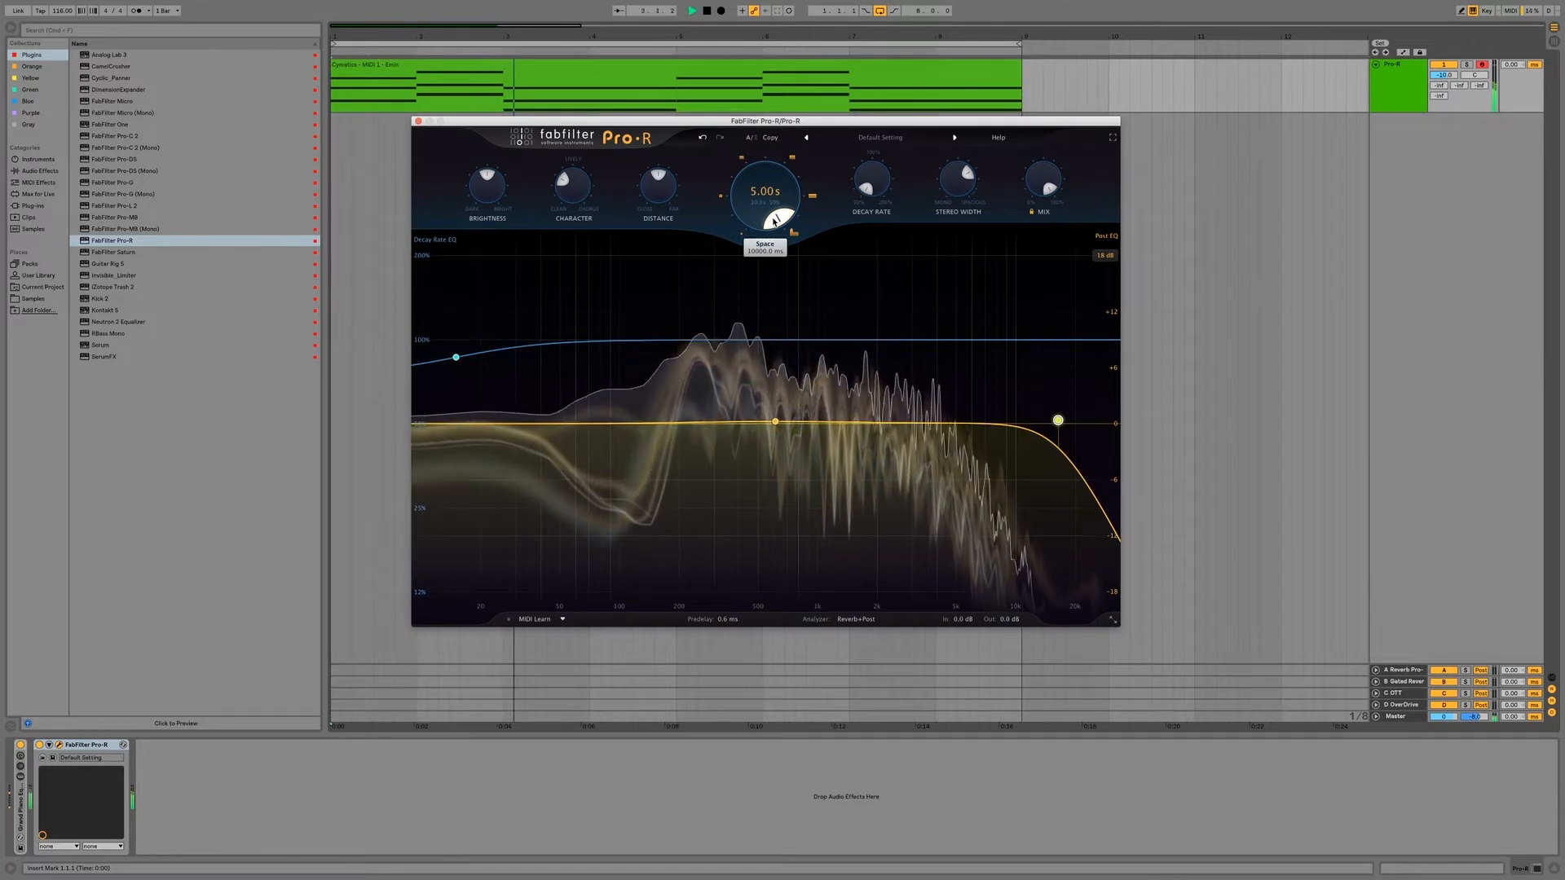
drag(775, 220, 703, 296)
key(space)
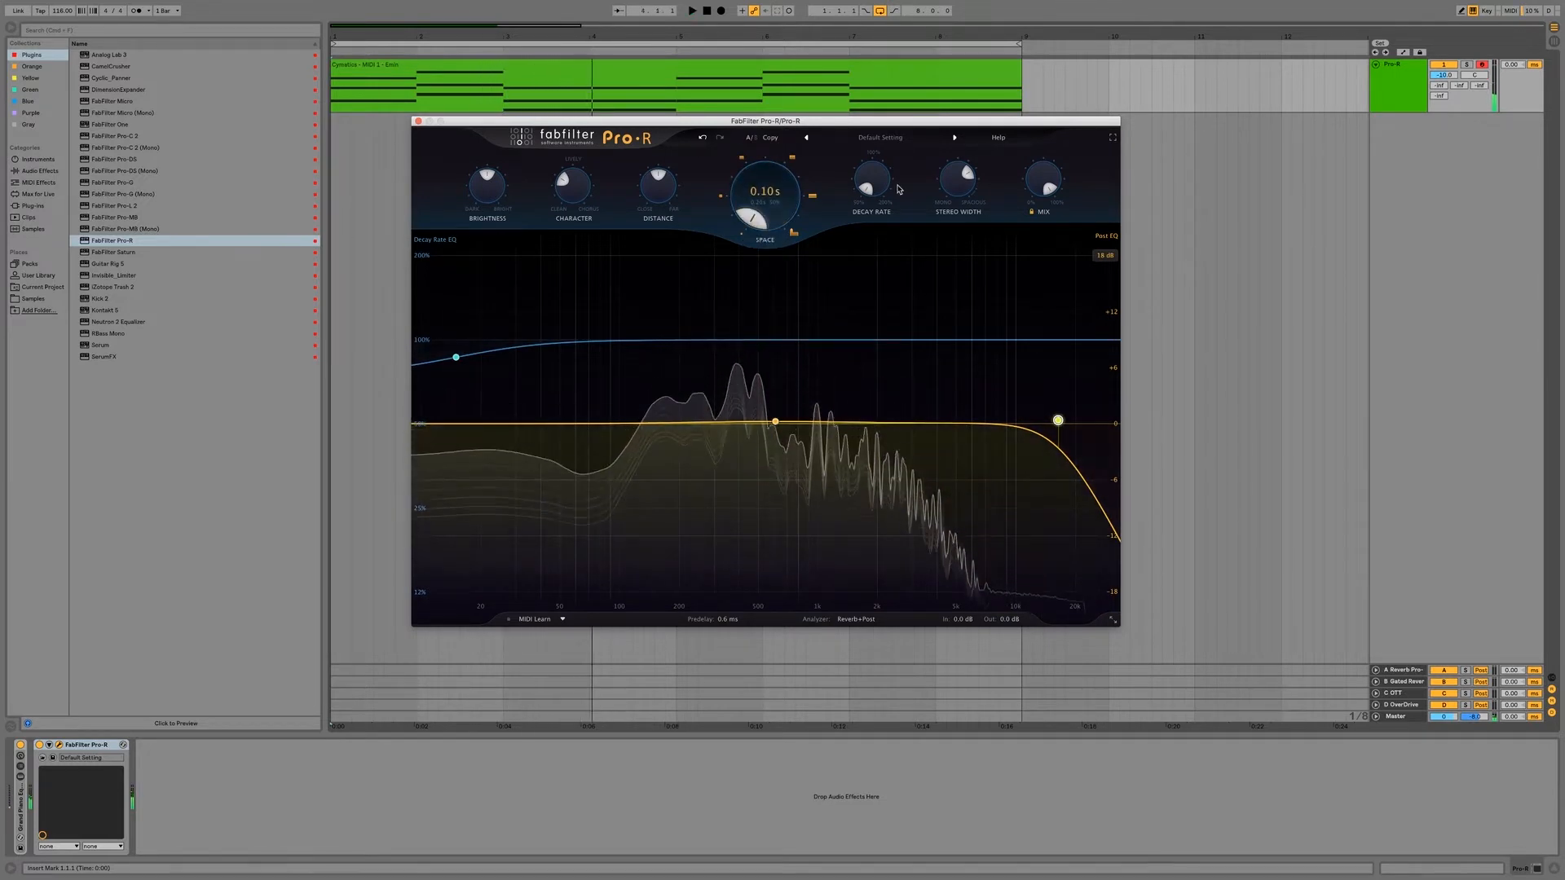
Step: Raise the decay rate slightly above 100% and adjust Space, ending at 200 ms for a 0.22 s decay
drag(867, 189, 965, 234)
key(space)
drag(774, 215, 744, 183)
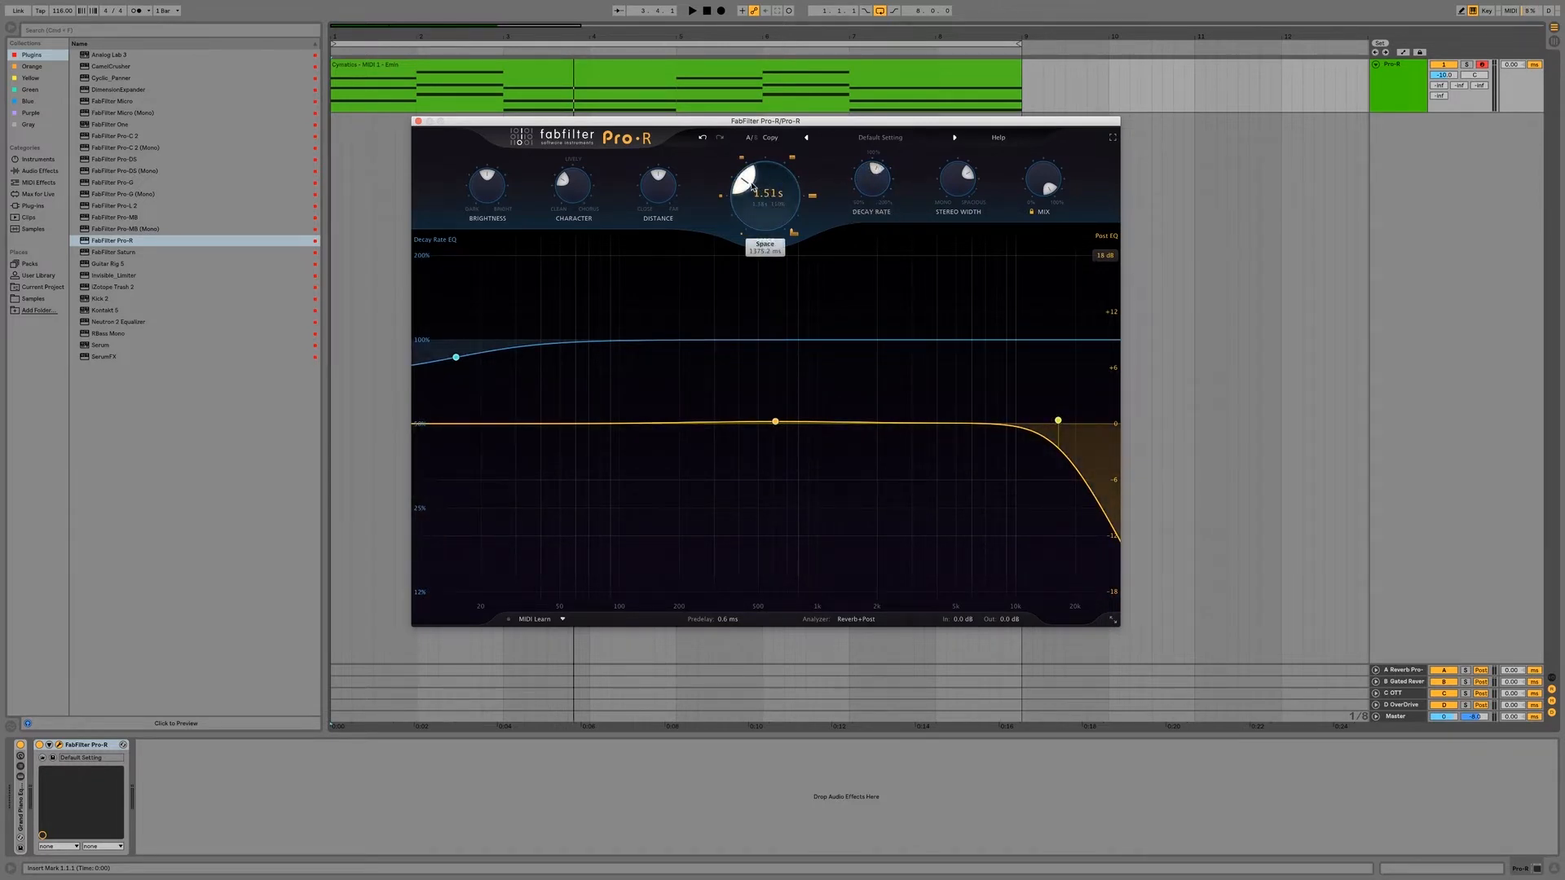
drag(745, 179, 742, 147)
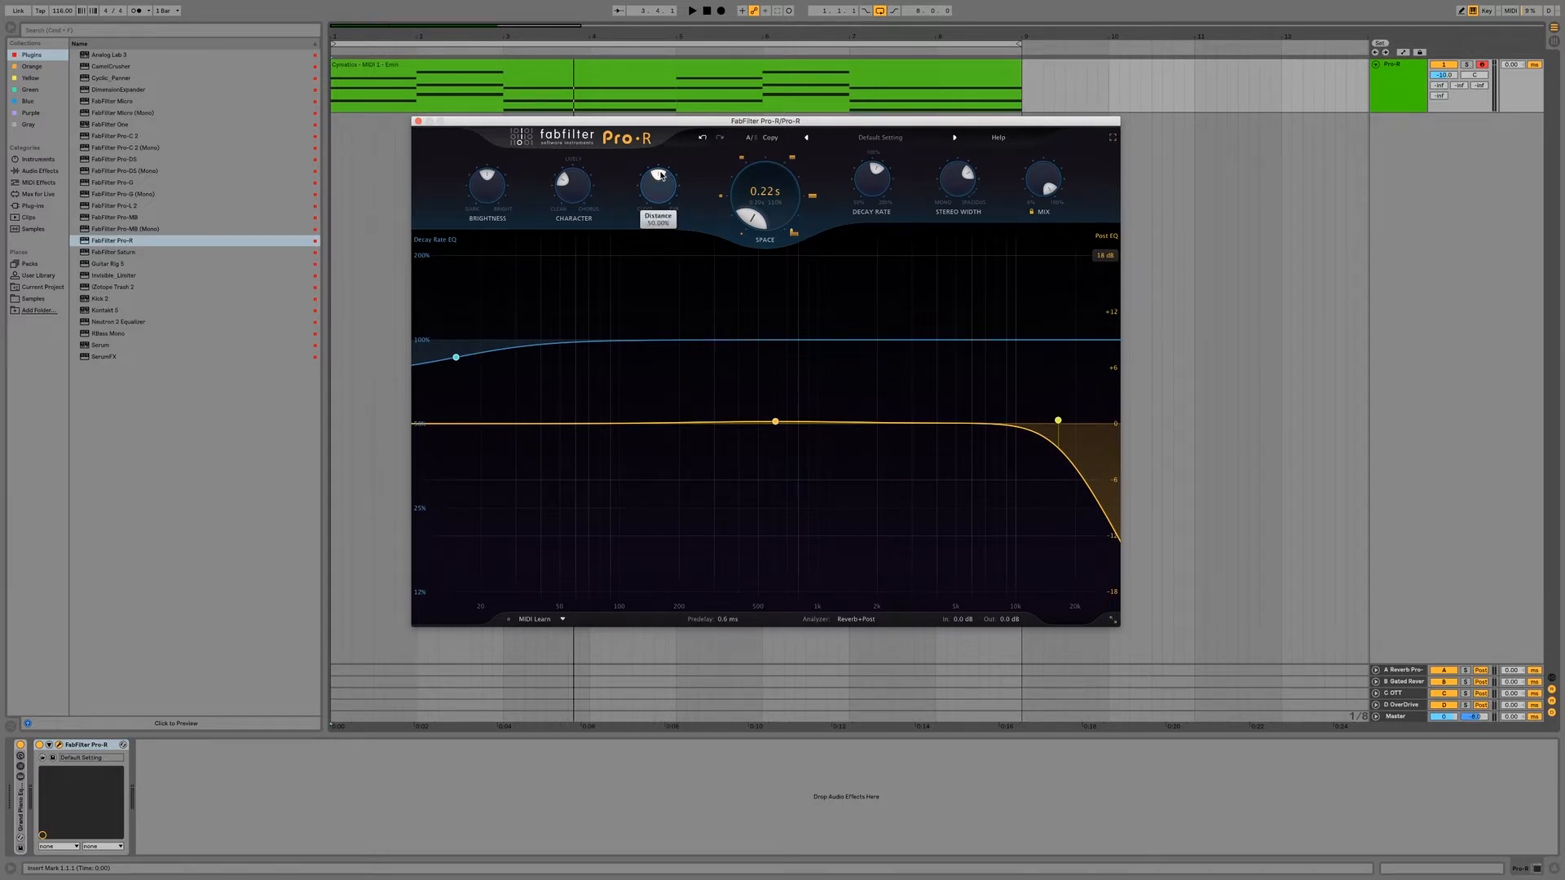
Step: Reduce the reverb's Distance and audition Character from 0% up to its maximum during playback
key(space)
drag(662, 176, 679, 220)
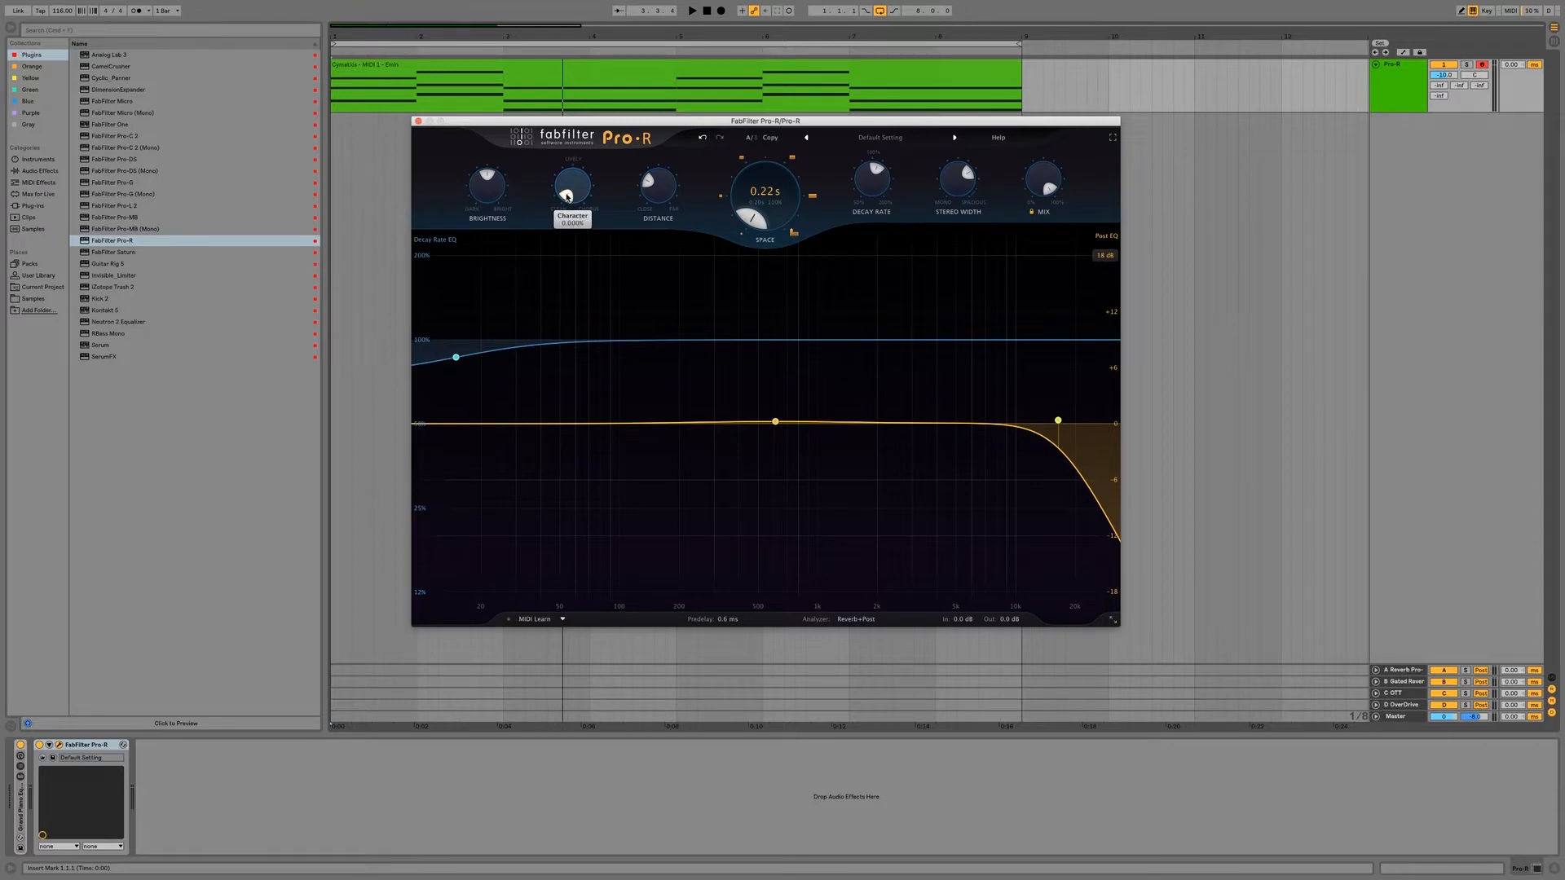
key(space)
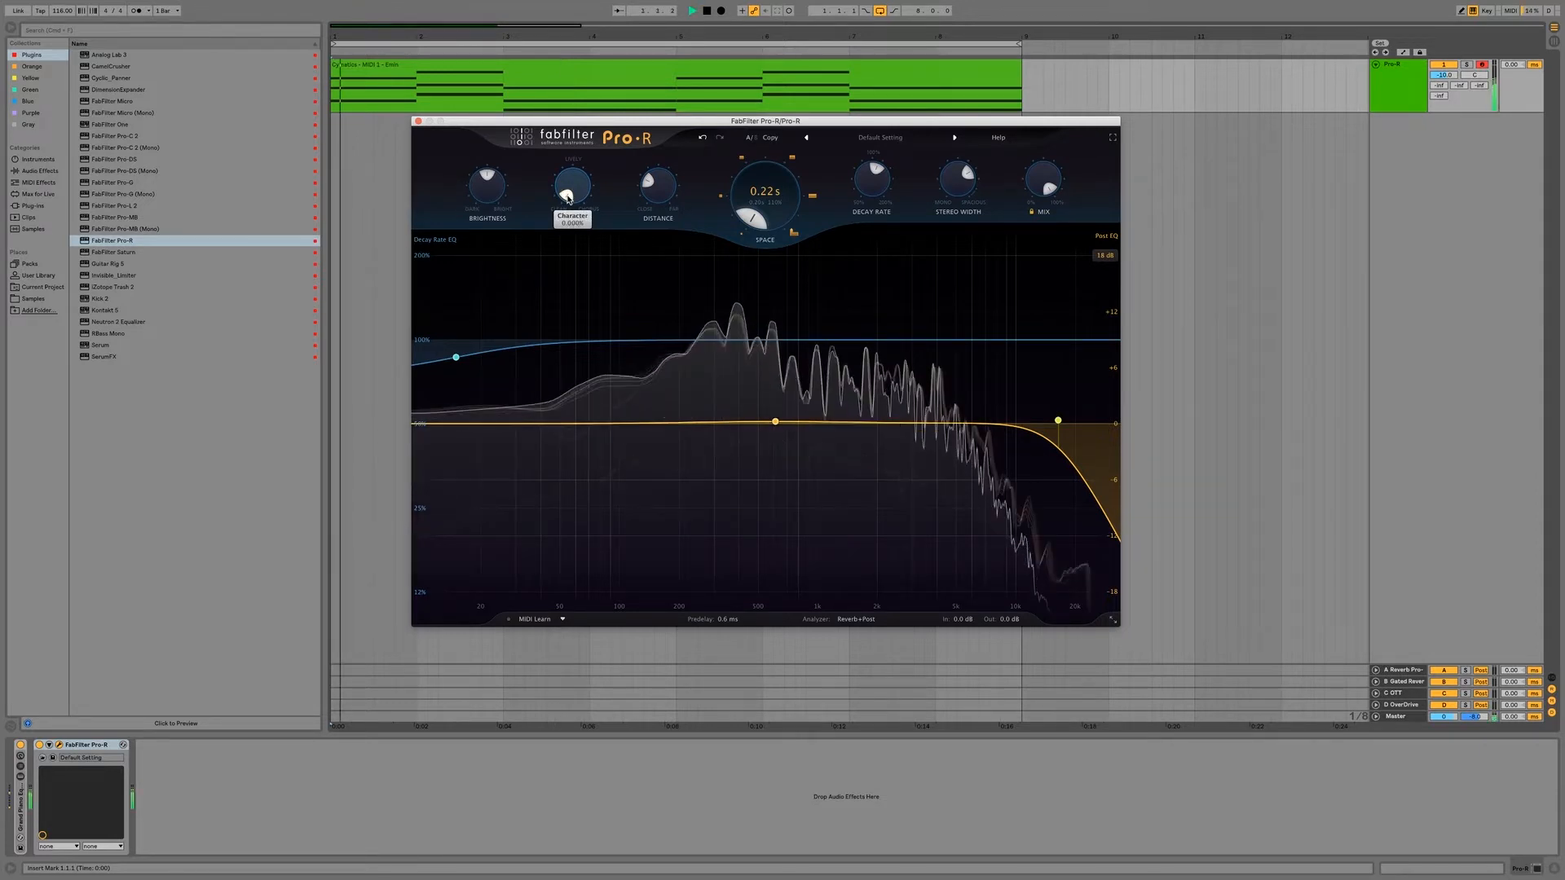
mouse_move(569, 200)
mouse_down()
mouse_move(604, 199)
mouse_move(582, 220)
mouse_up()
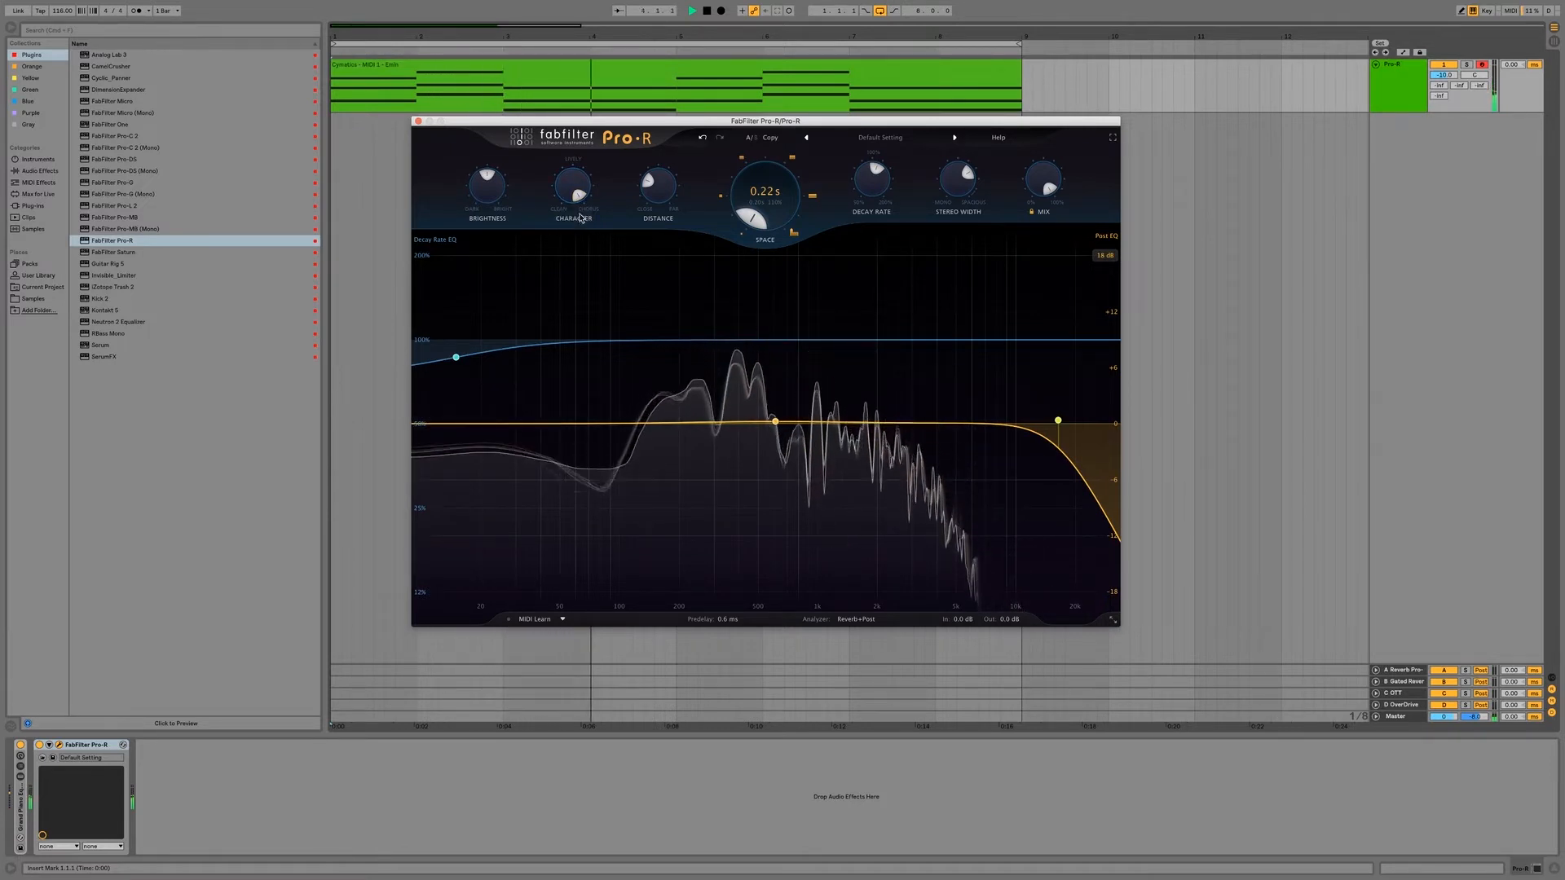
key(space)
Step: Reset Character to its default and audition Brightness during playback, taking it from 0% to its maximum
mouse_move(489, 181)
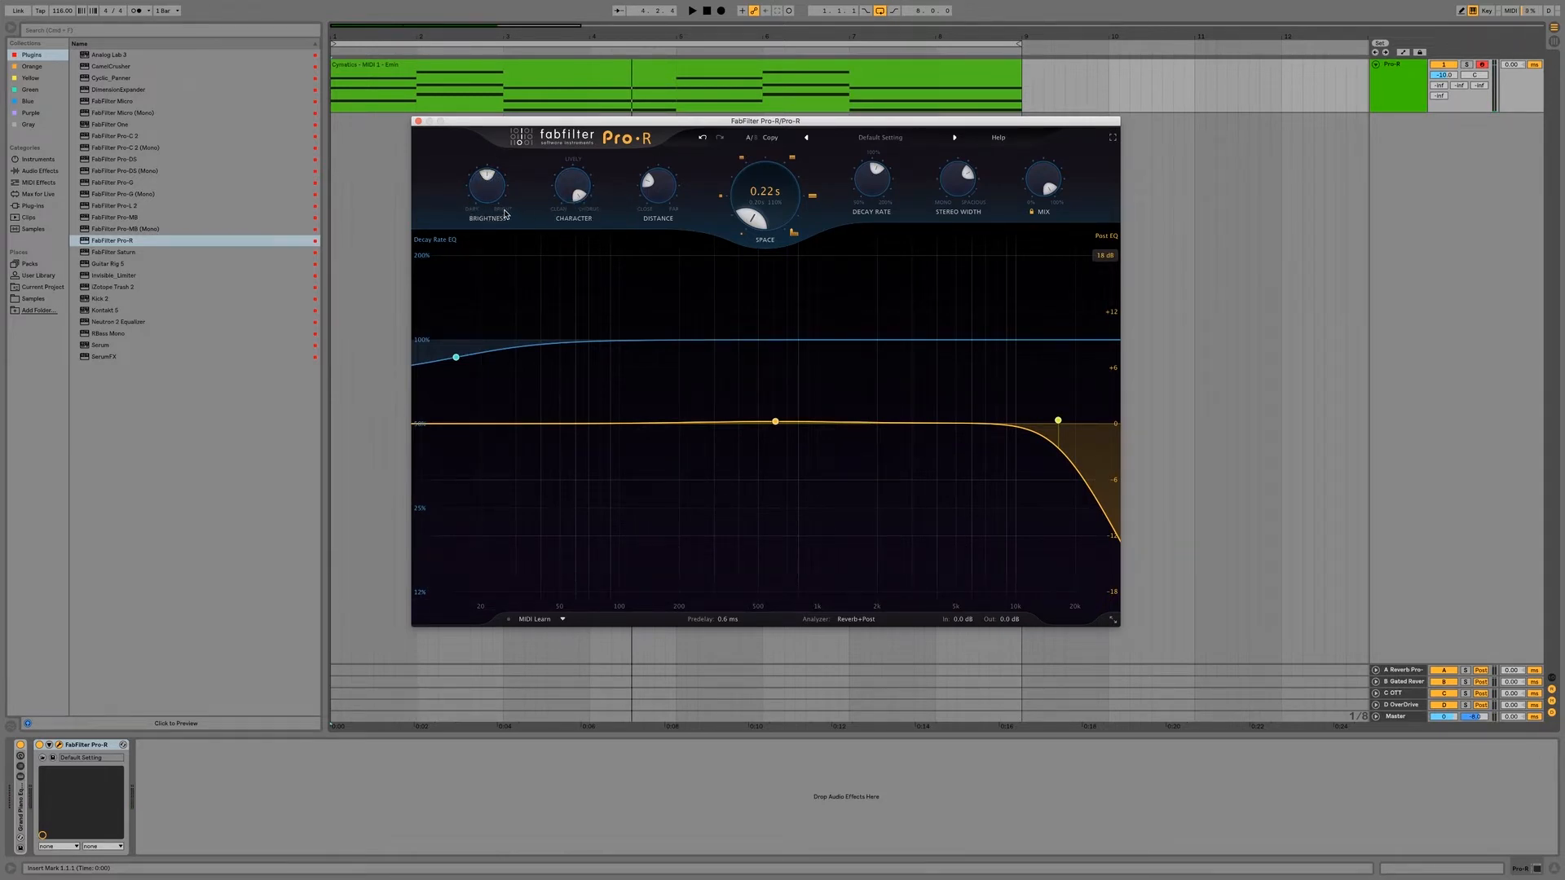
drag(489, 182, 467, 257)
key(space)
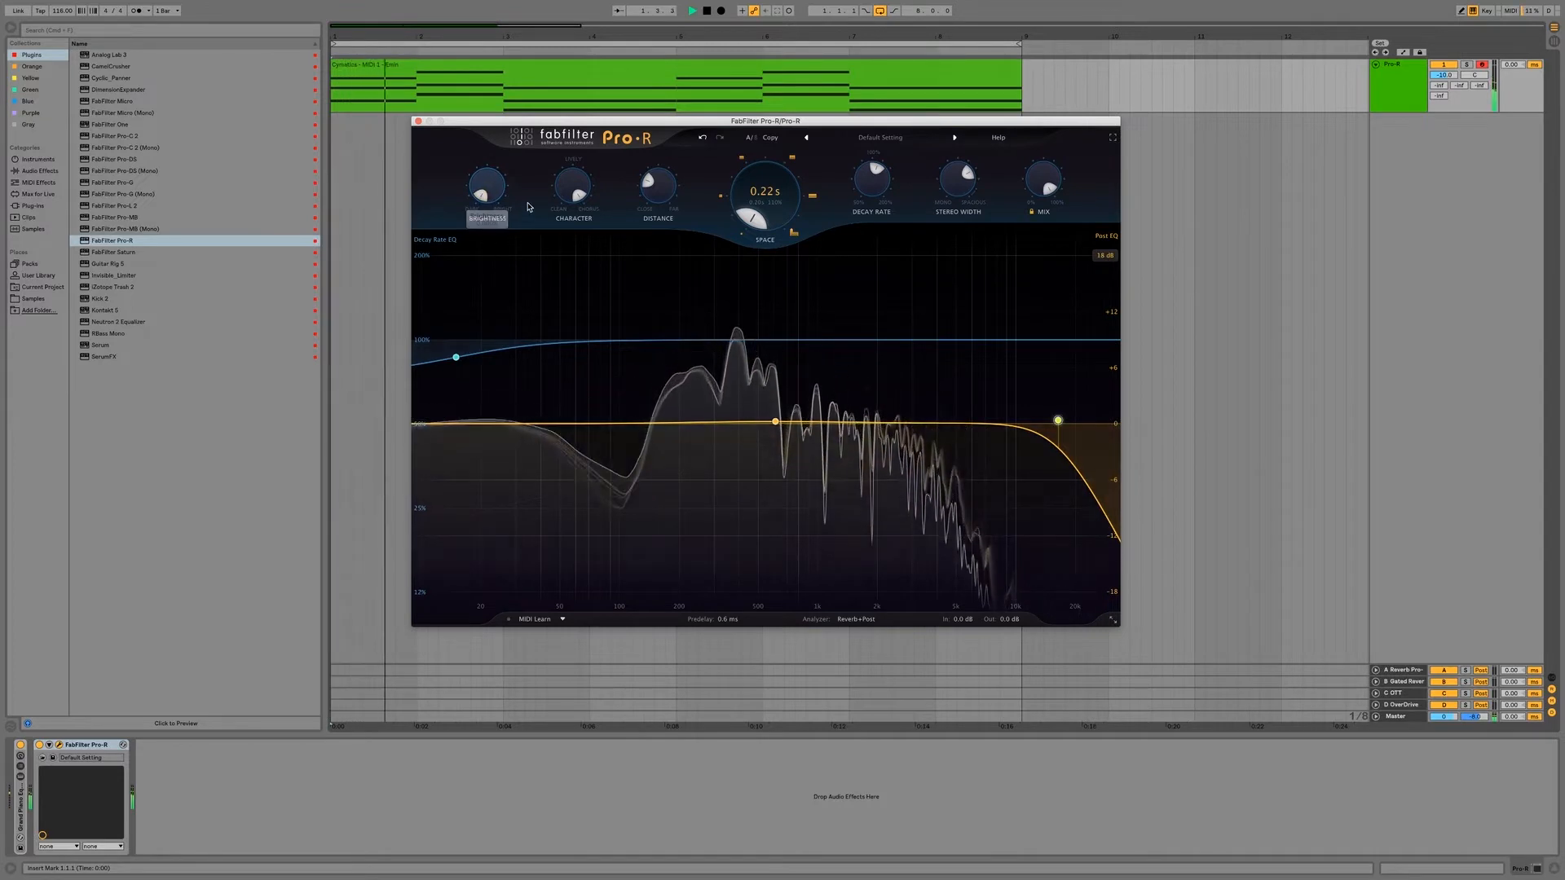
super+click(577, 195)
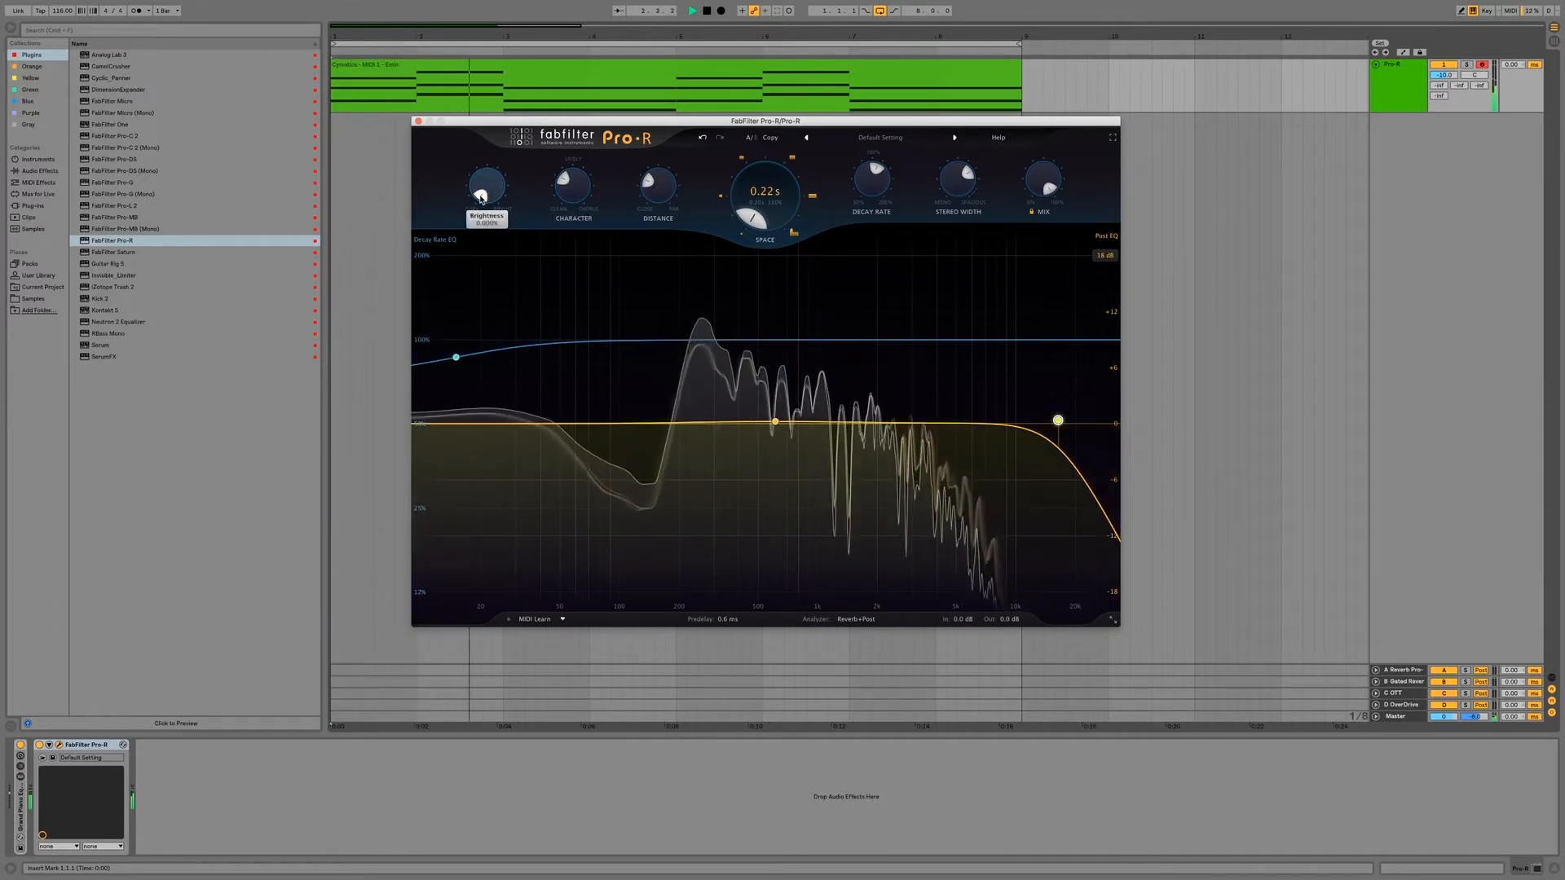
mouse_move(480, 198)
mouse_down()
mouse_move(479, 179)
mouse_move(497, 179)
mouse_move(492, 209)
mouse_up()
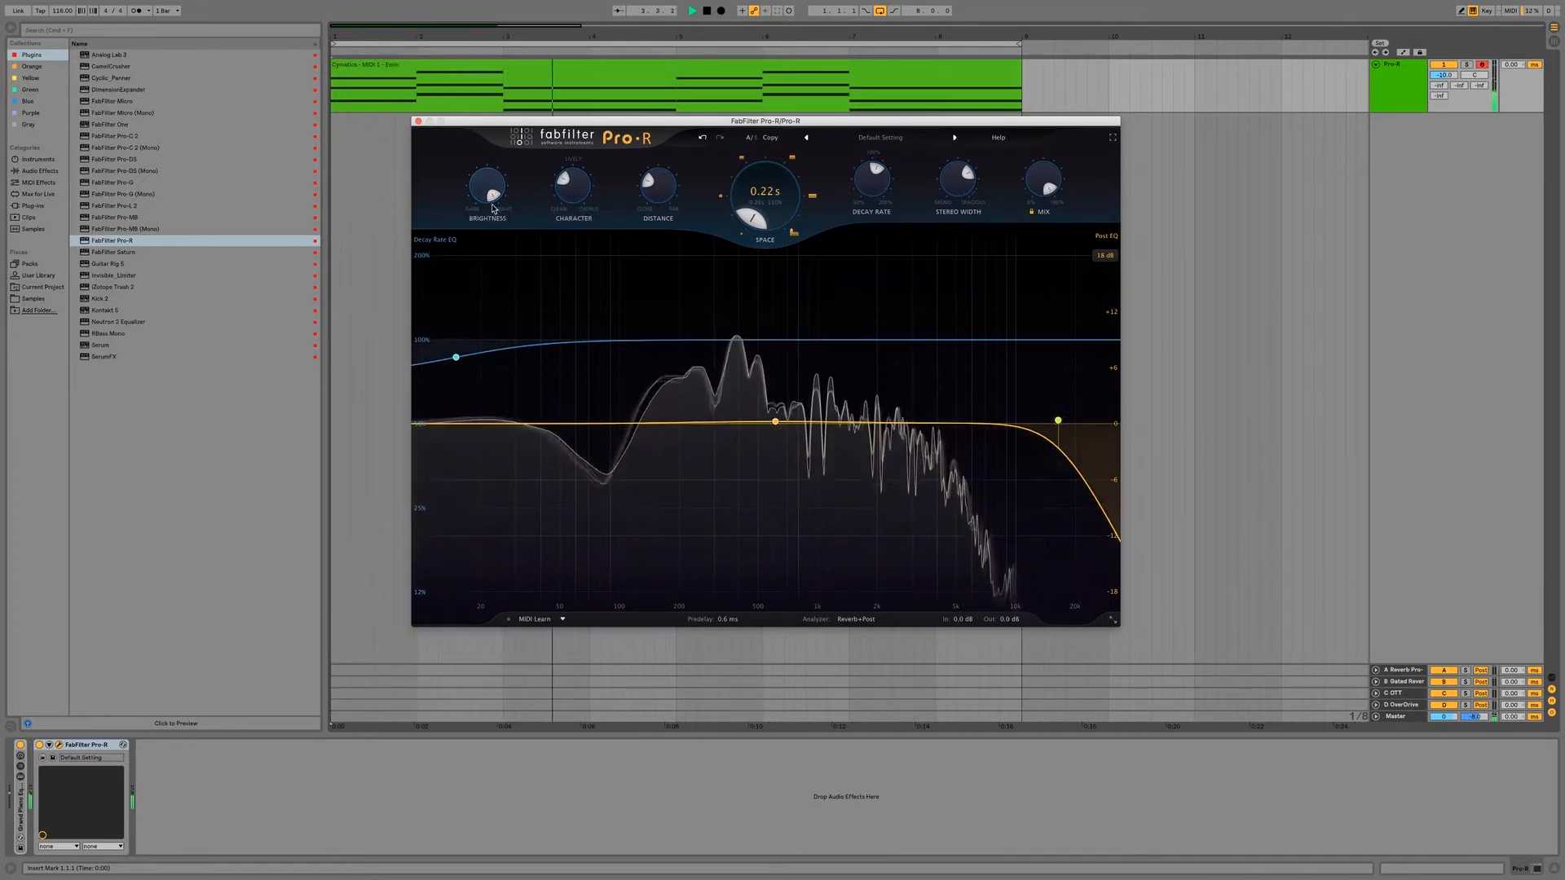
Step: Switch to comparison state B with Space at 4.57 s, and boost its 600 Hz post-EQ band to about +2.1 dB
mouse_move(751, 209)
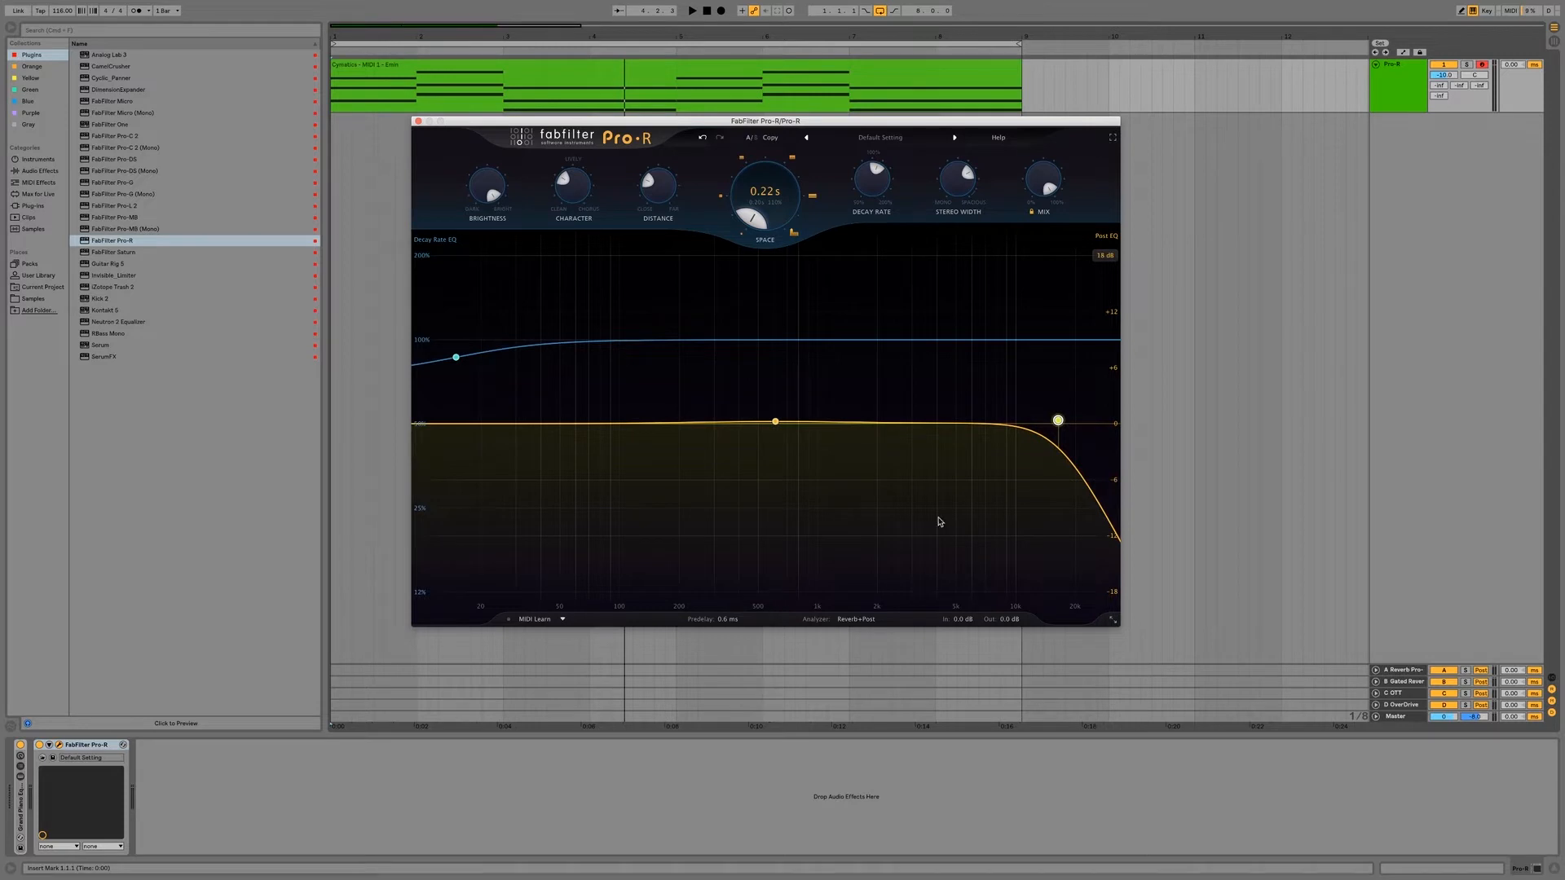
click(752, 138)
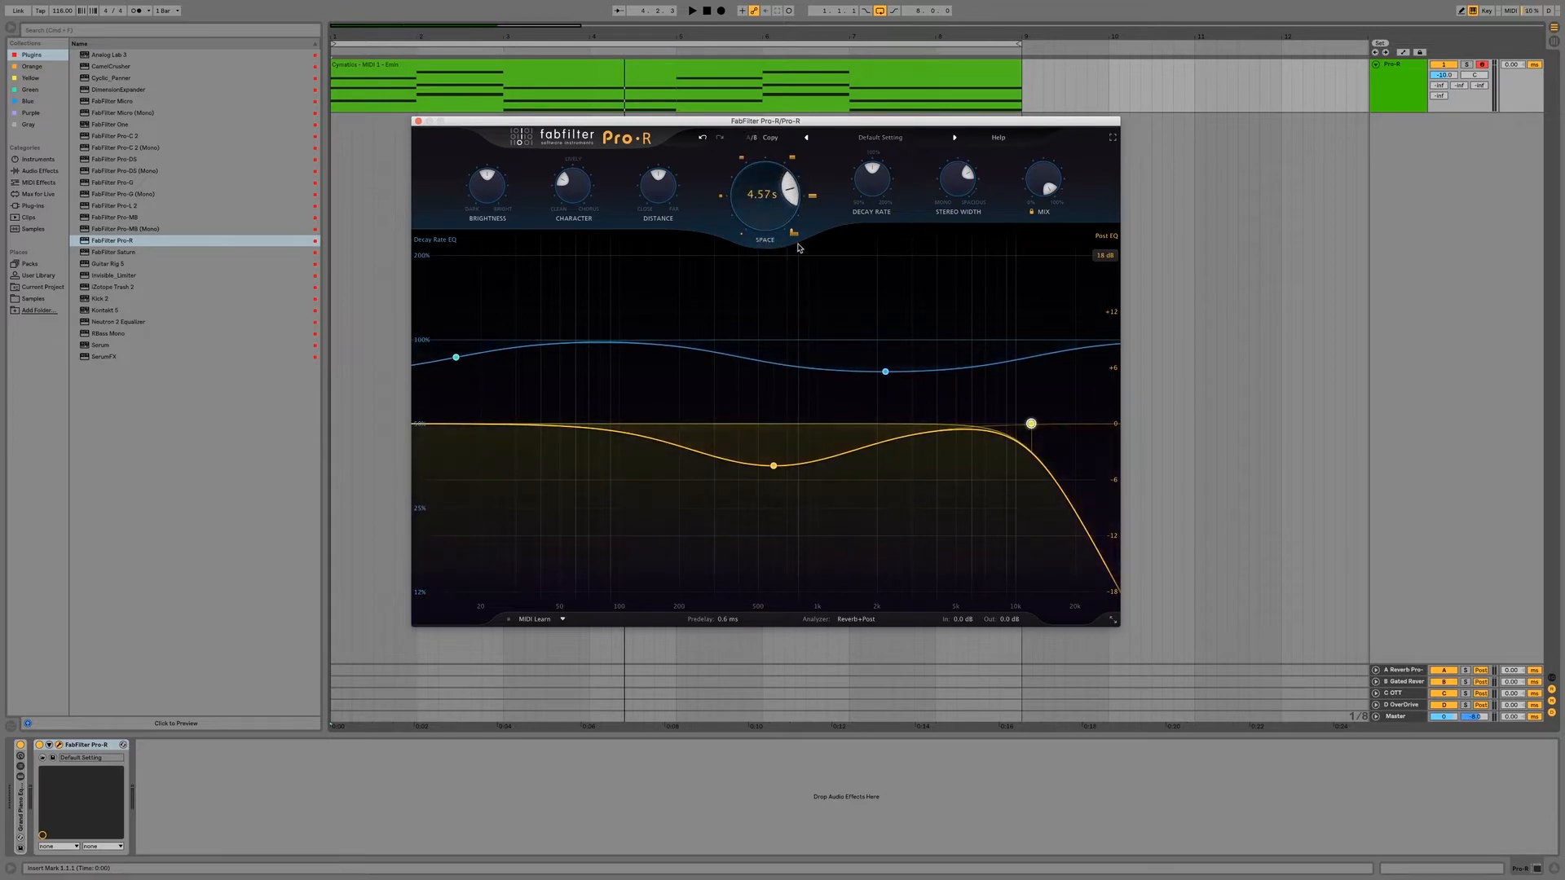
drag(774, 466, 774, 405)
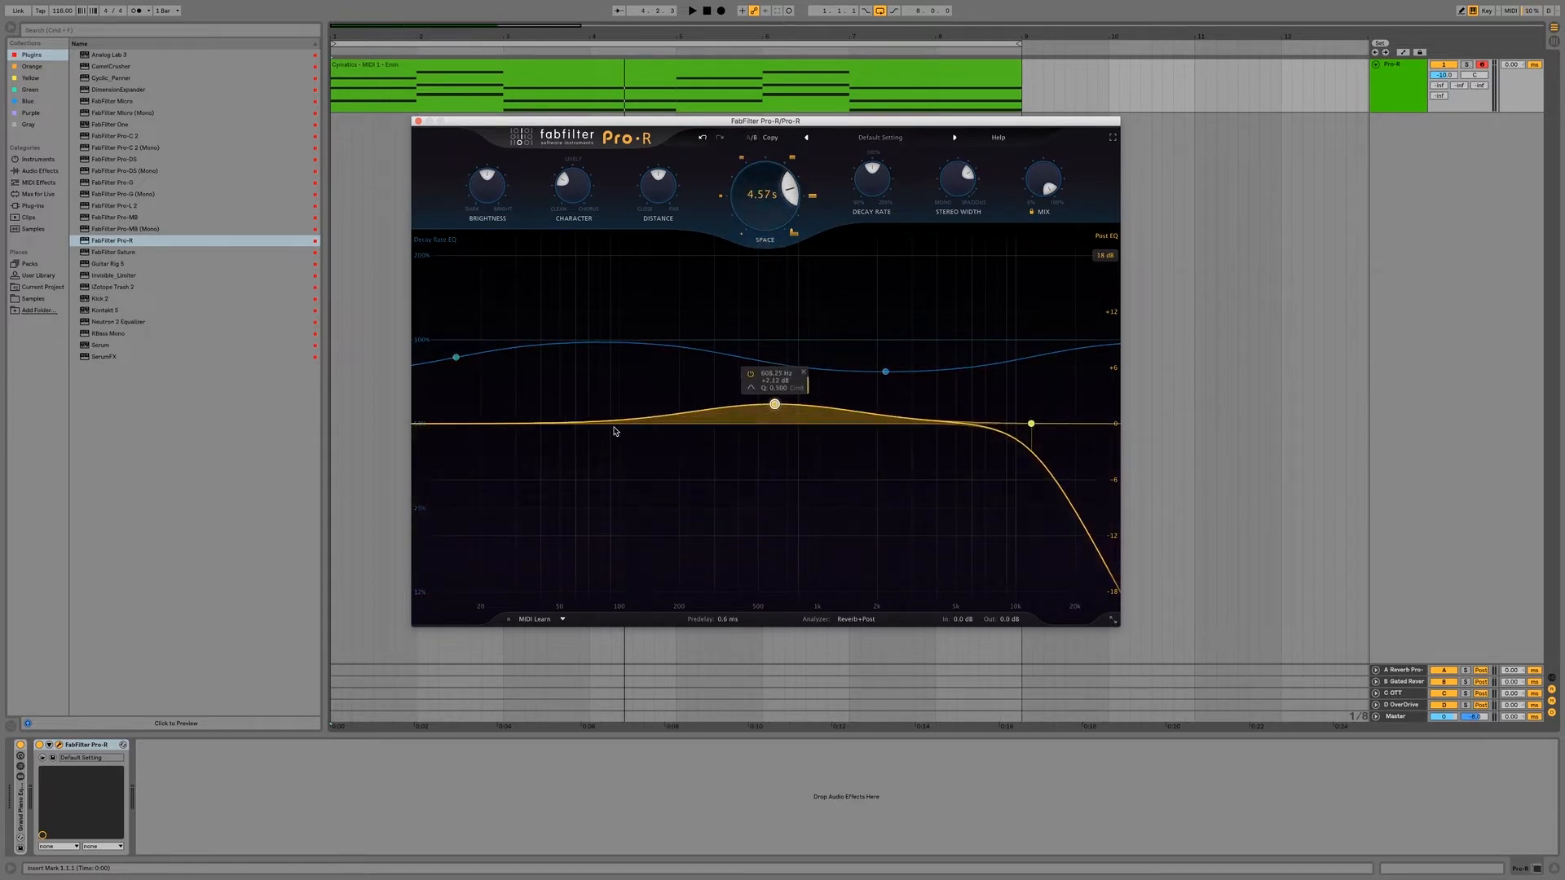
Step: Add a 12 dB/oct low-cut band to the post EQ at about 193 Hz
click(564, 423)
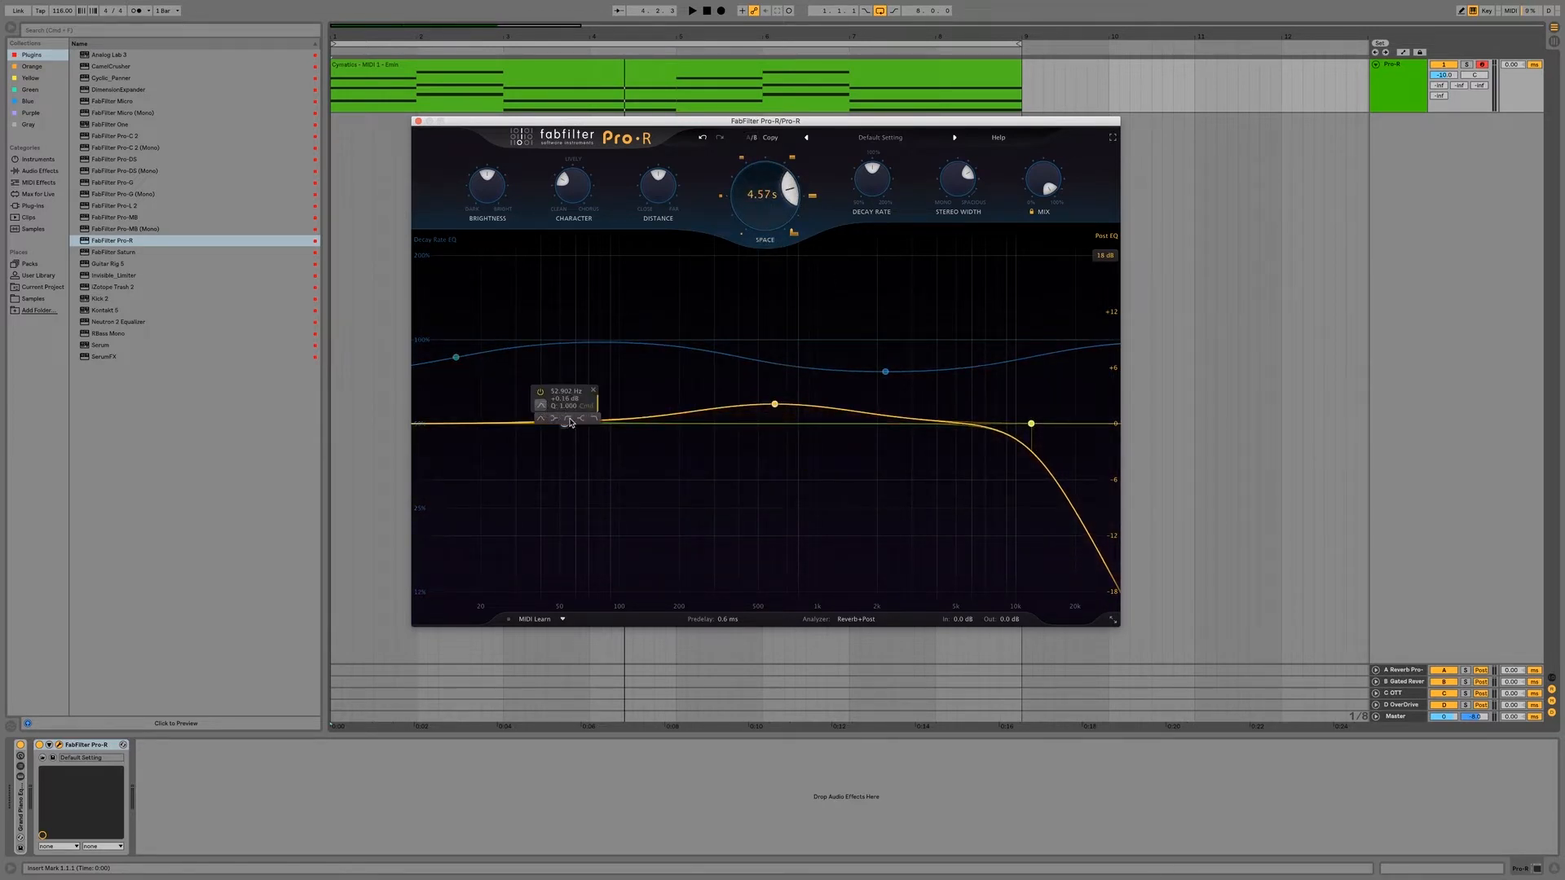
click(568, 419)
drag(563, 423, 676, 422)
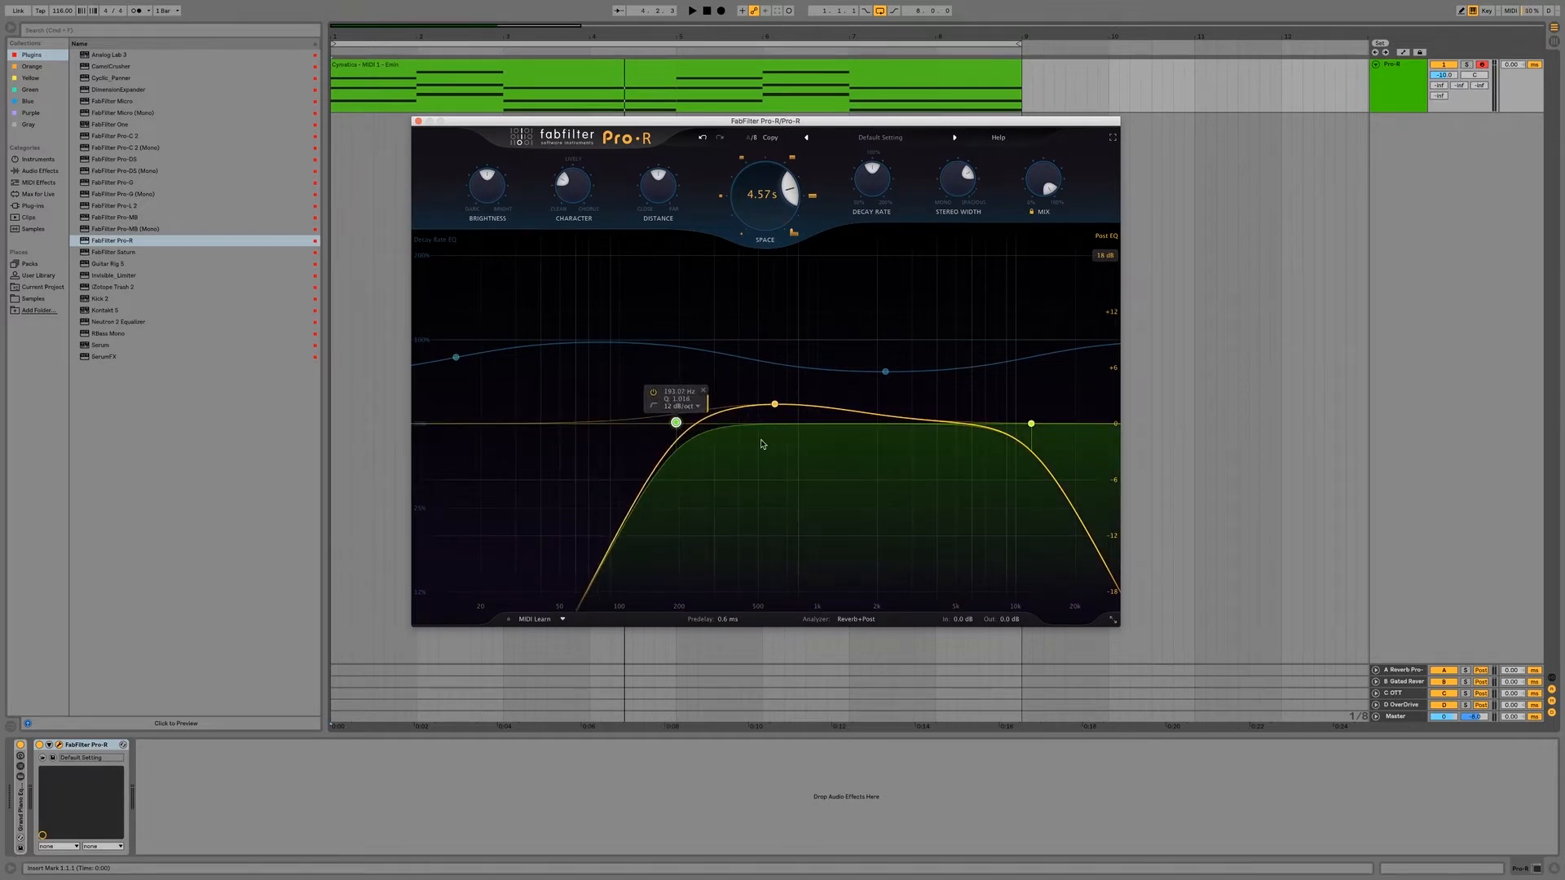
Step: Turn the post EQ's high-cut band into a boosted high shelf and delete the decay-rate band at 2.2 kHz
drag(1031, 424, 994, 404)
click(1038, 421)
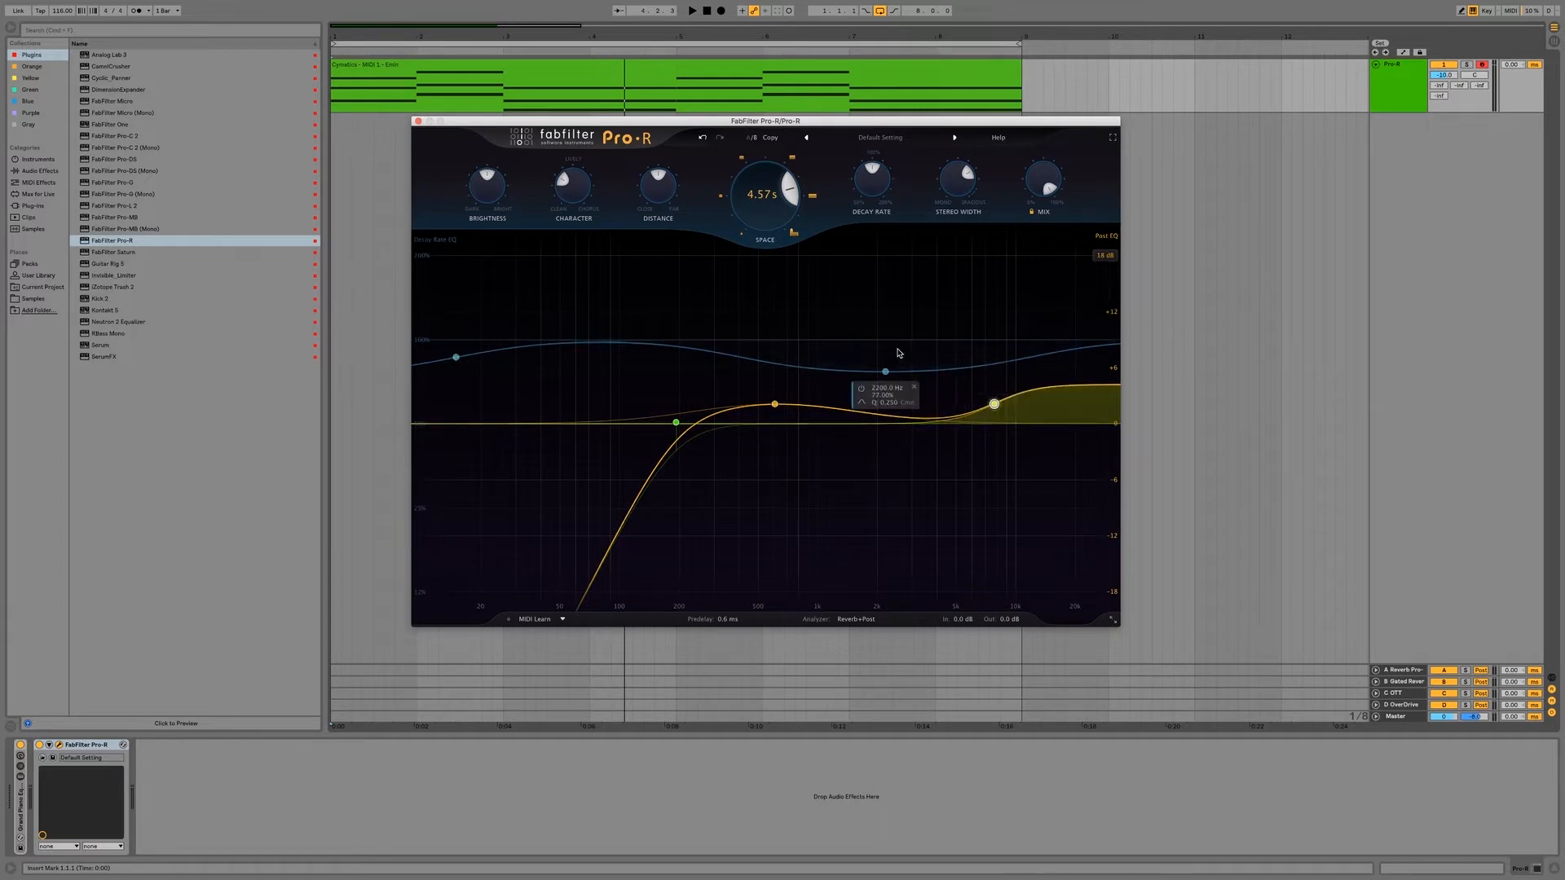
click(914, 387)
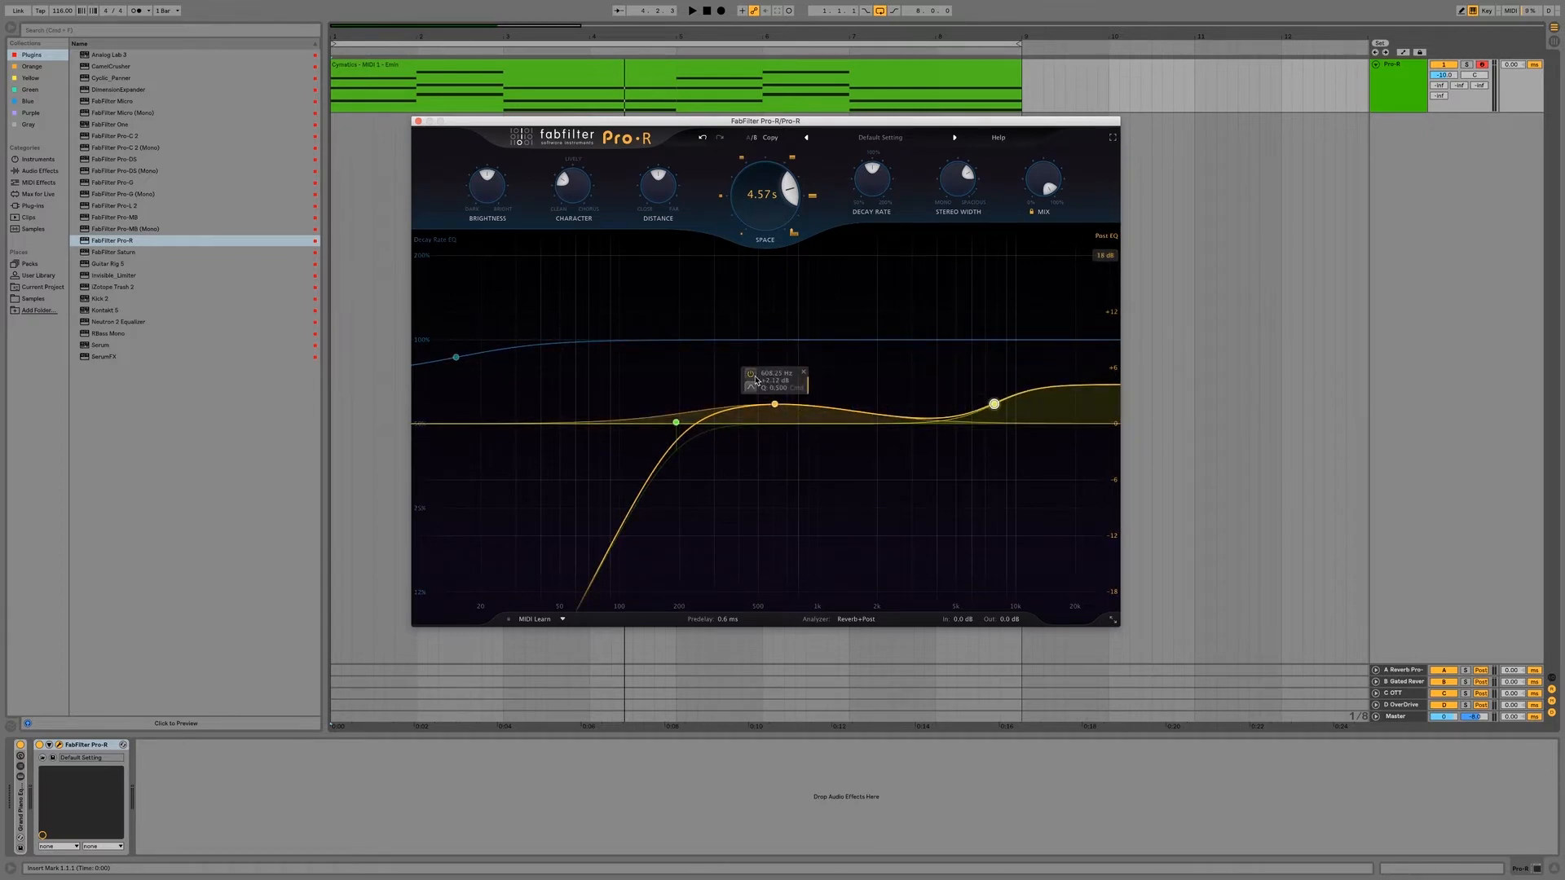
Step: Play the clip through state B and lower its Mix
key(space)
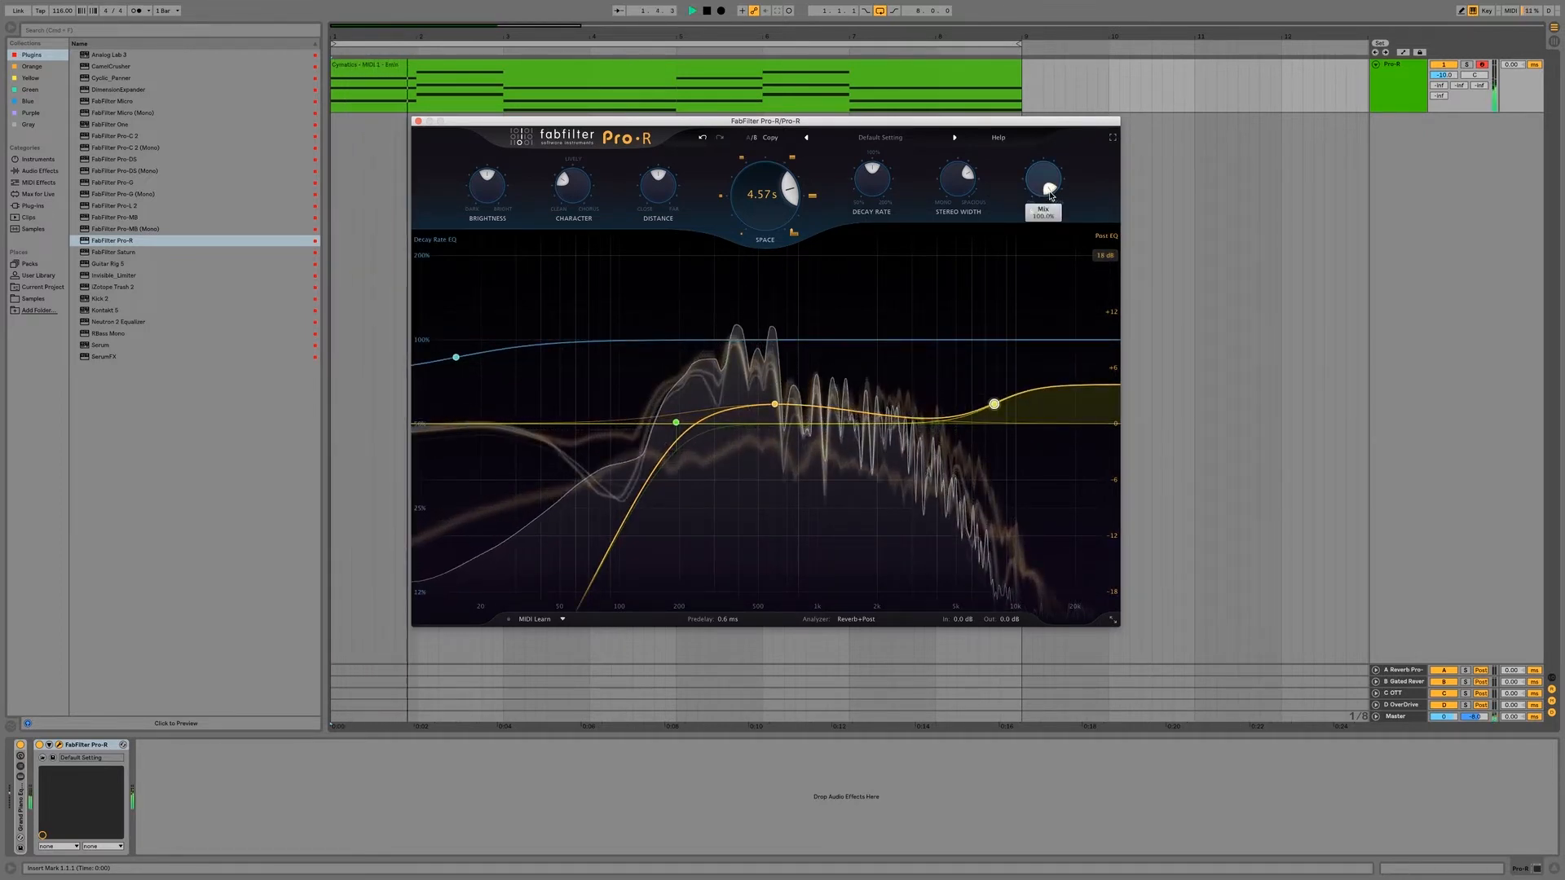
drag(1050, 194, 1034, 170)
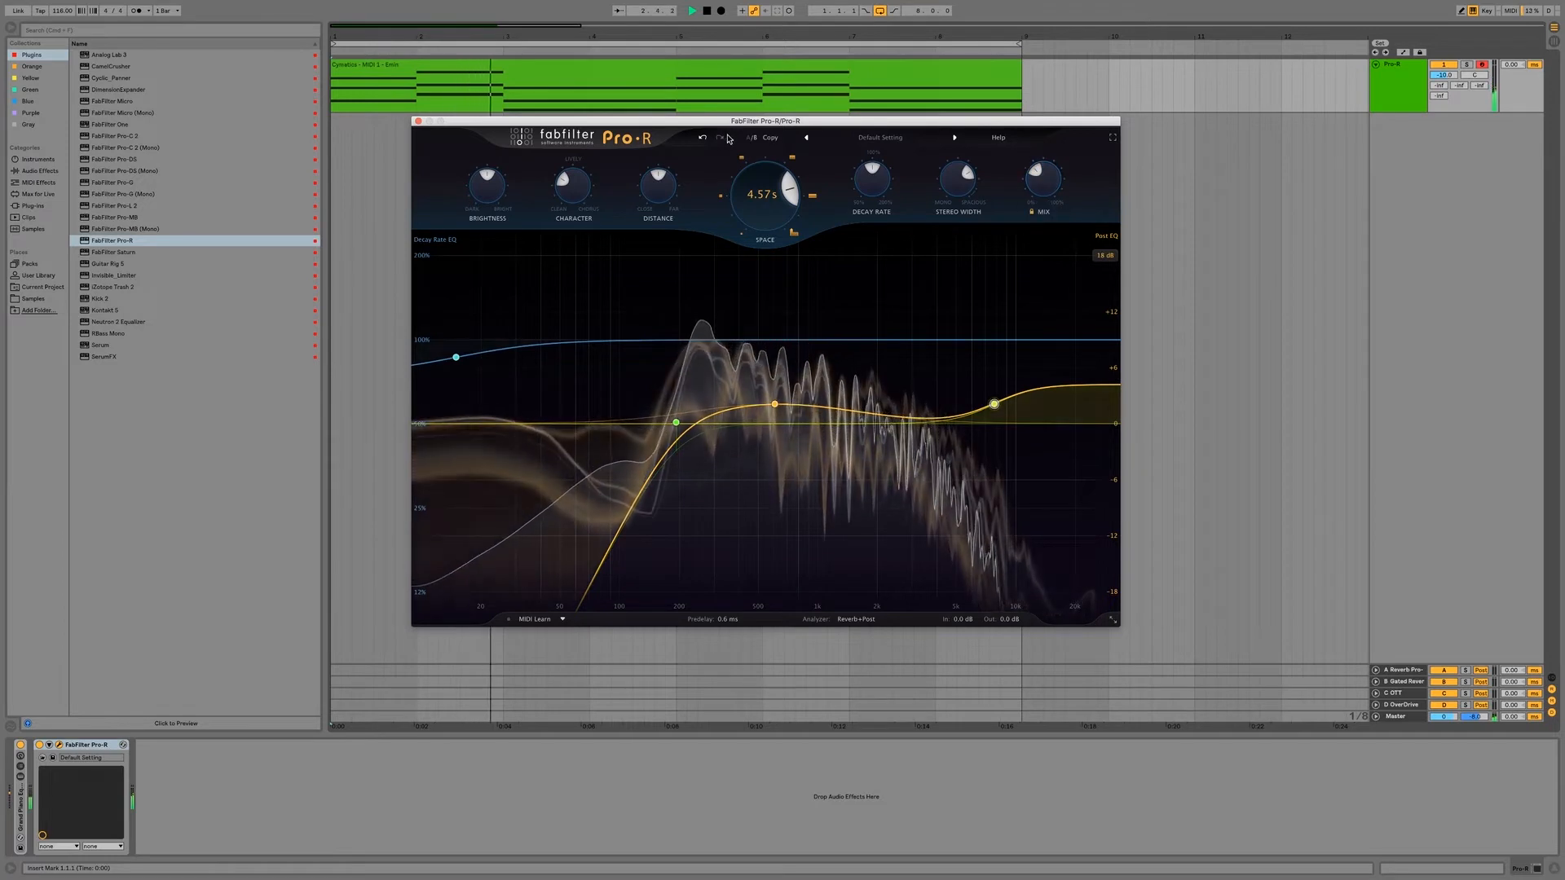
Step: Switch back to state A, lower its Mix, and restart playback from the beginning
click(751, 138)
key(space)
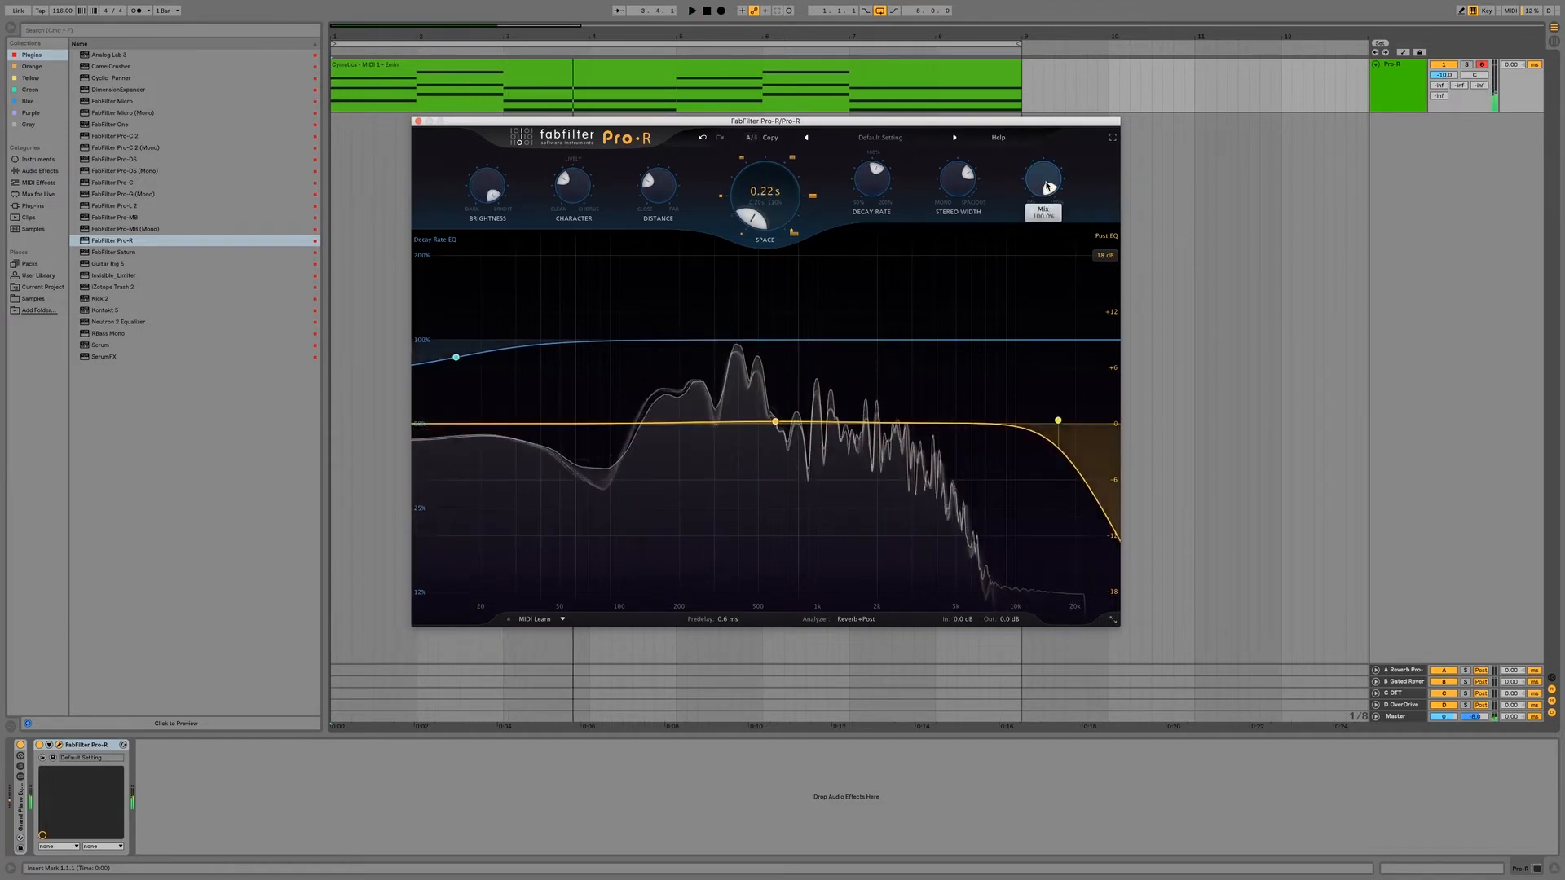
key(space)
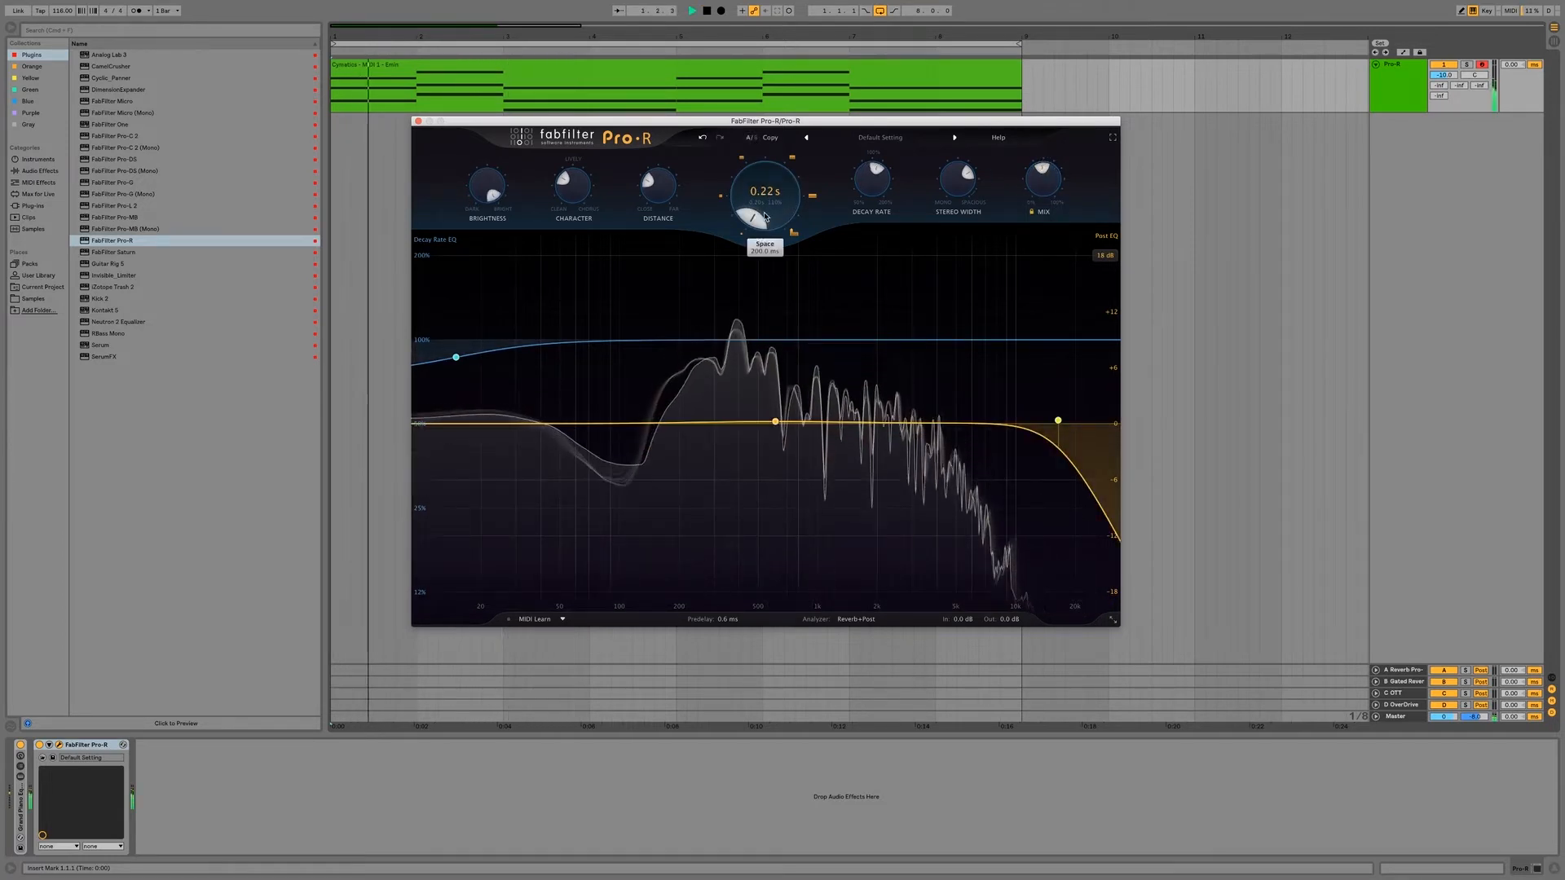
Step: Set Space to 1.21 s and shape the post EQ with a high cut near 2.4 kHz and a 12 dB/oct low cut near 132 Hz
drag(765, 216, 765, 175)
mouse_move(1063, 428)
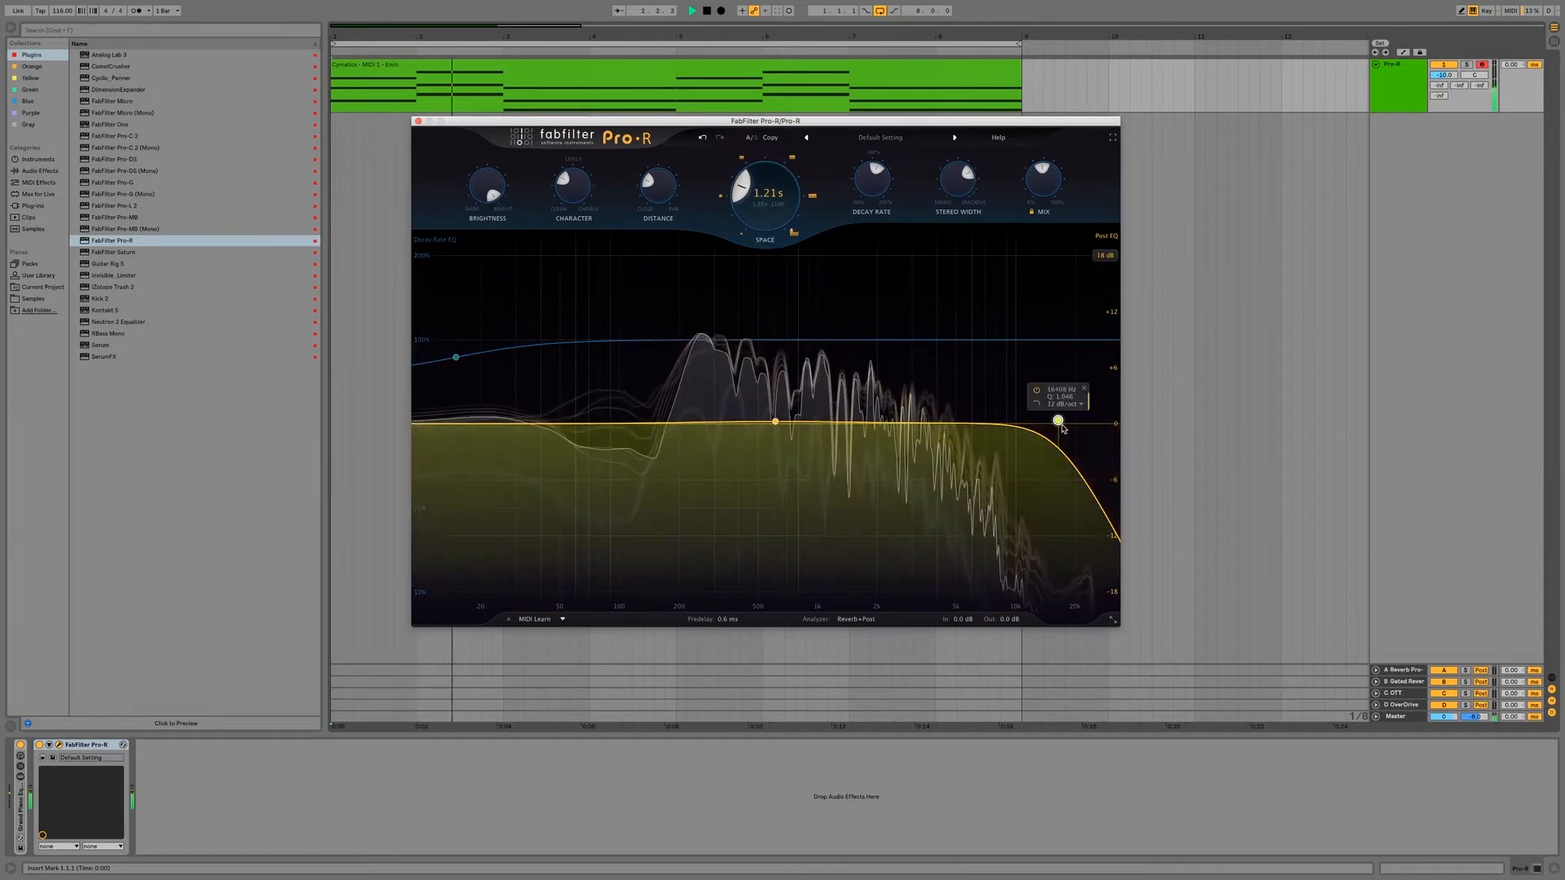
drag(1059, 421, 887, 397)
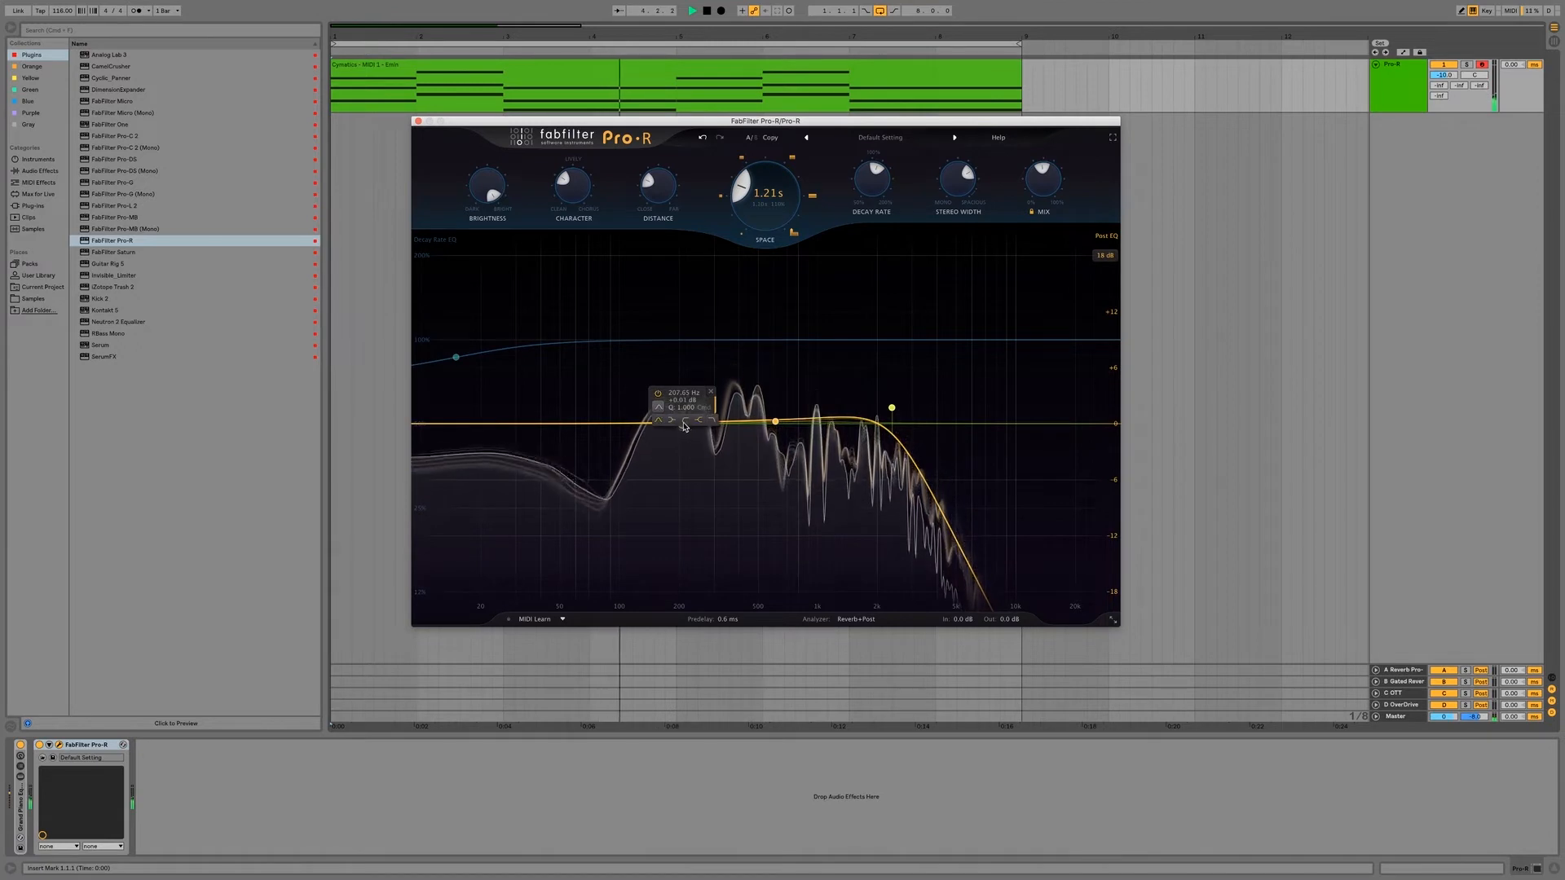
click(684, 421)
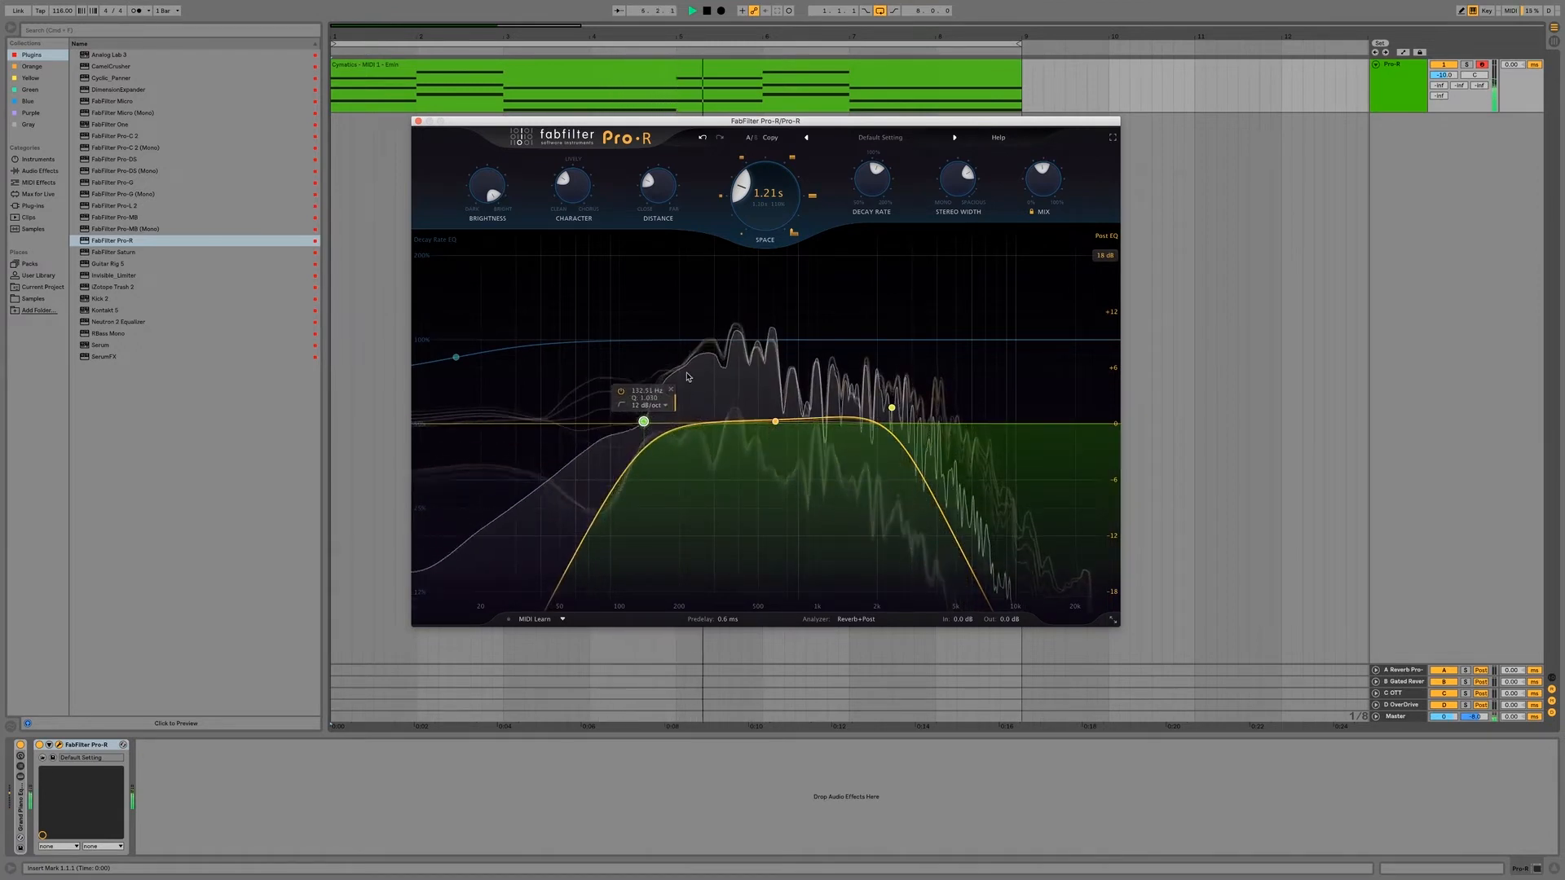
Step: Increase Distance, raise Decay Rate for a 1.41 s decay, and lower Stereo Width and Character in state A
drag(658, 184, 694, 168)
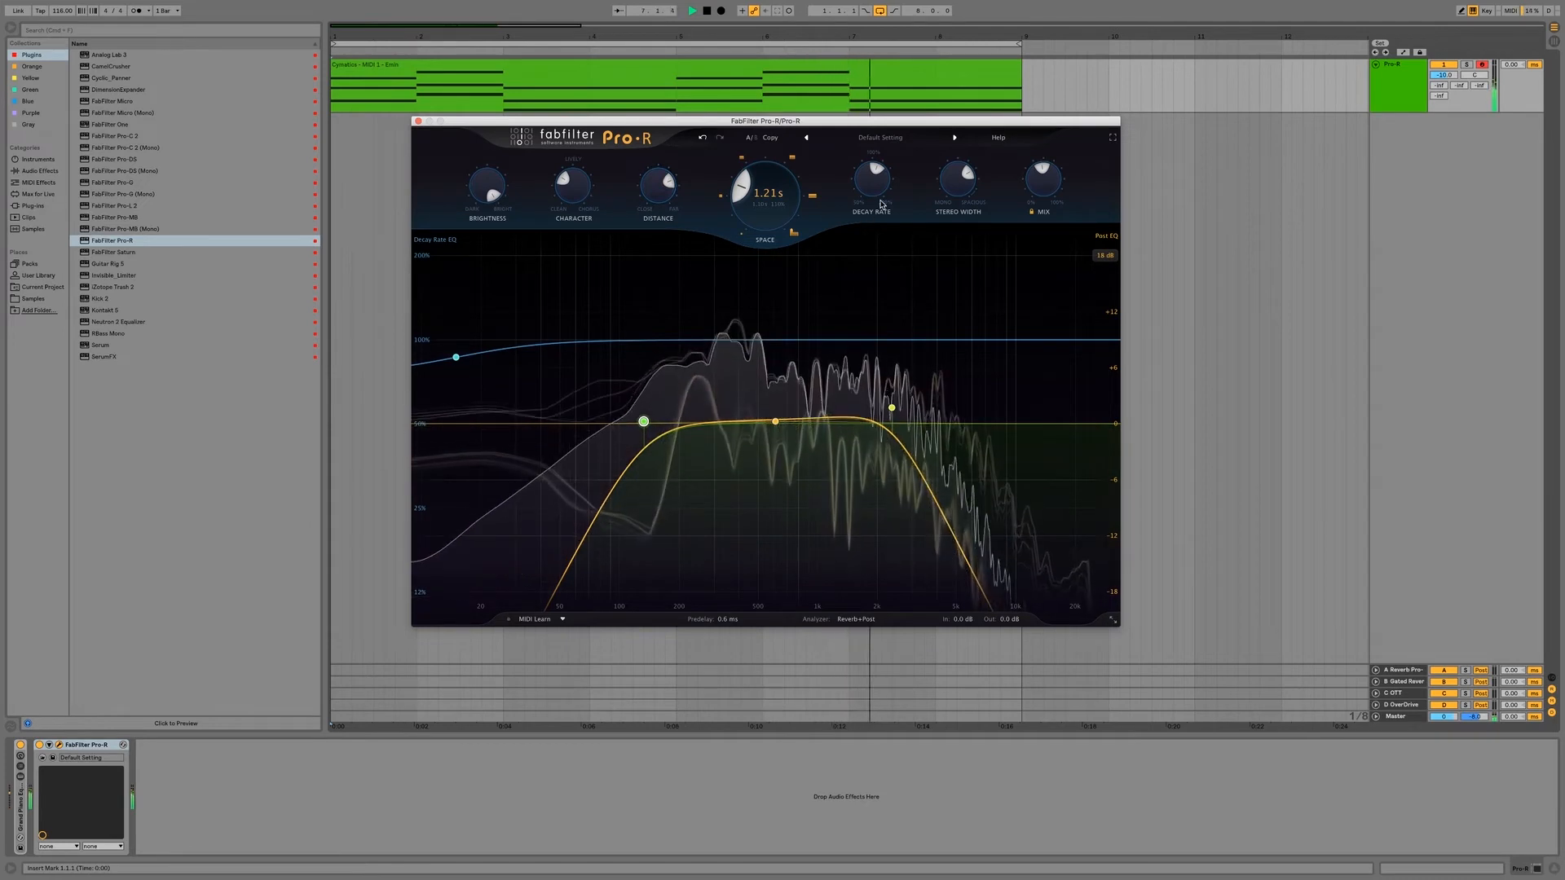
drag(876, 170, 882, 171)
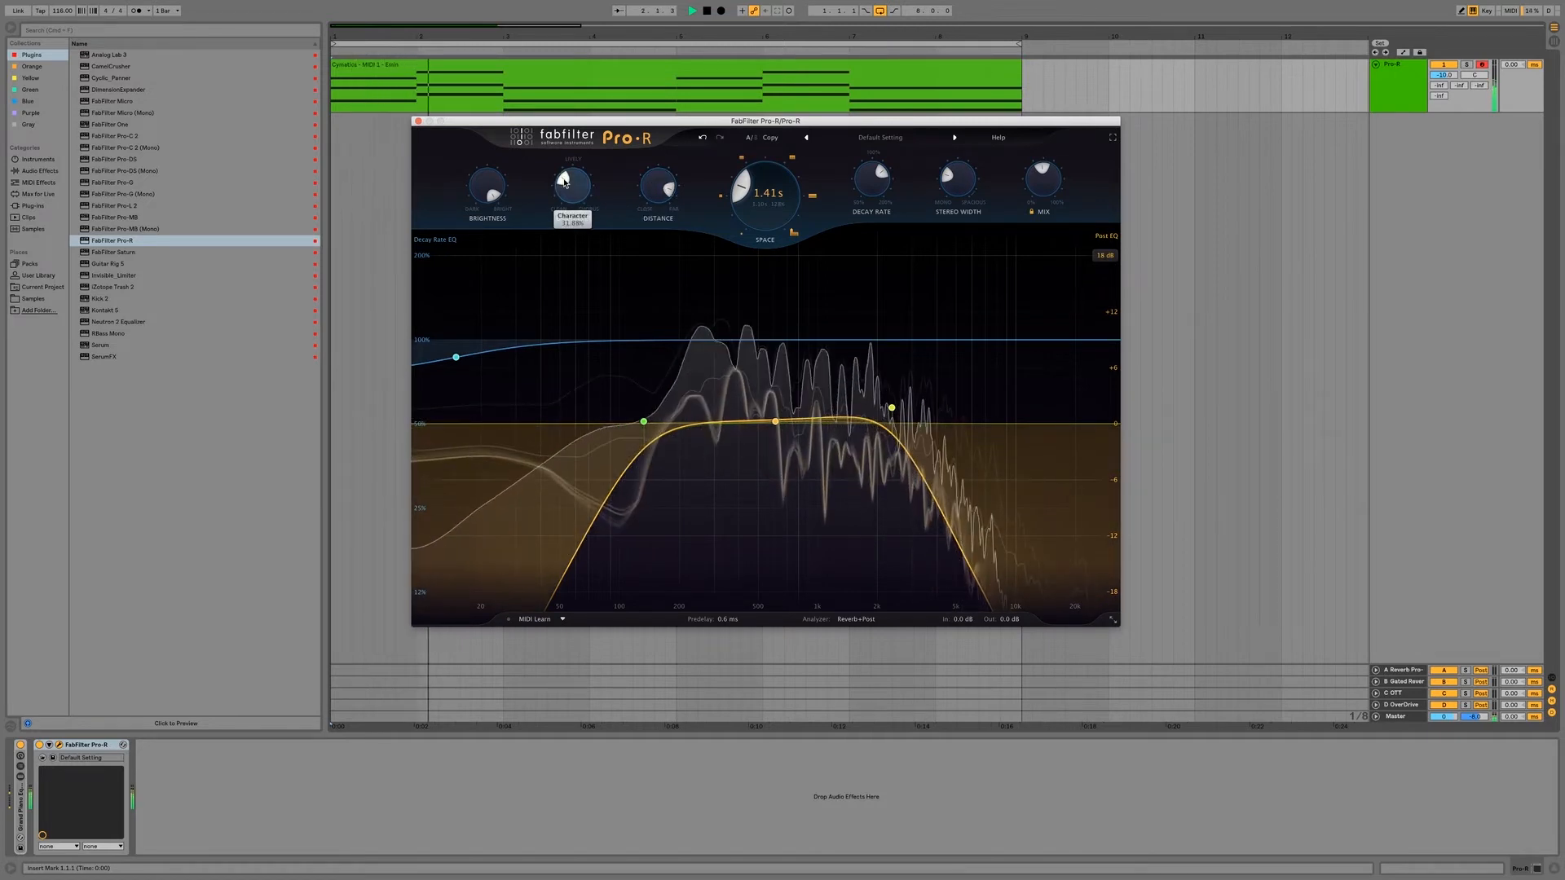
drag(564, 180, 564, 193)
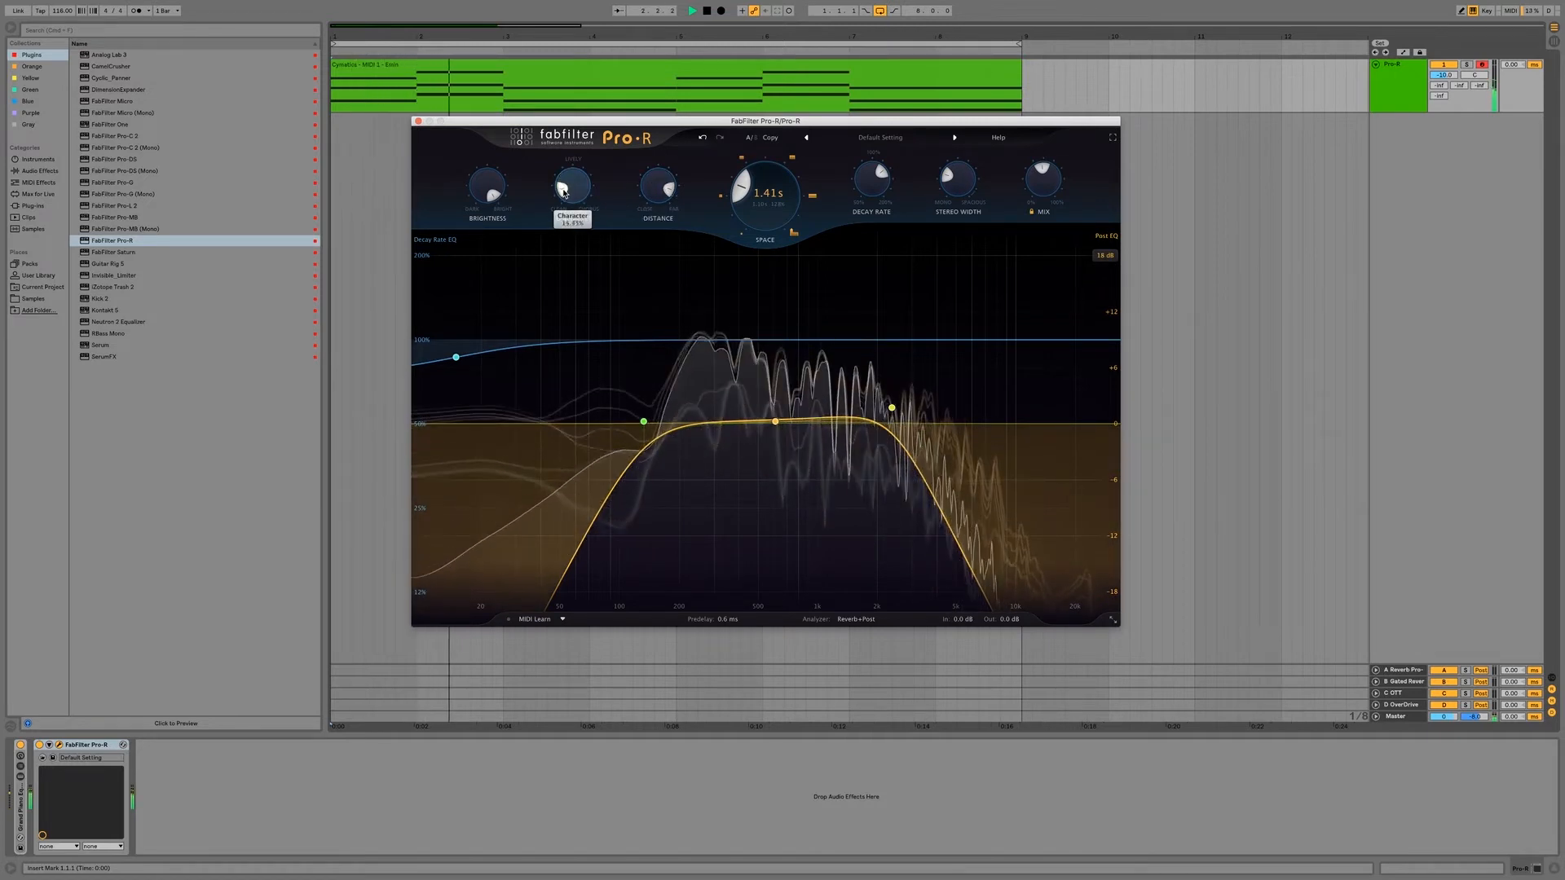
Step: Switch to state B, raise Character, lower Distance, and sweep Stereo Width during playback, ending near its maximum
click(751, 138)
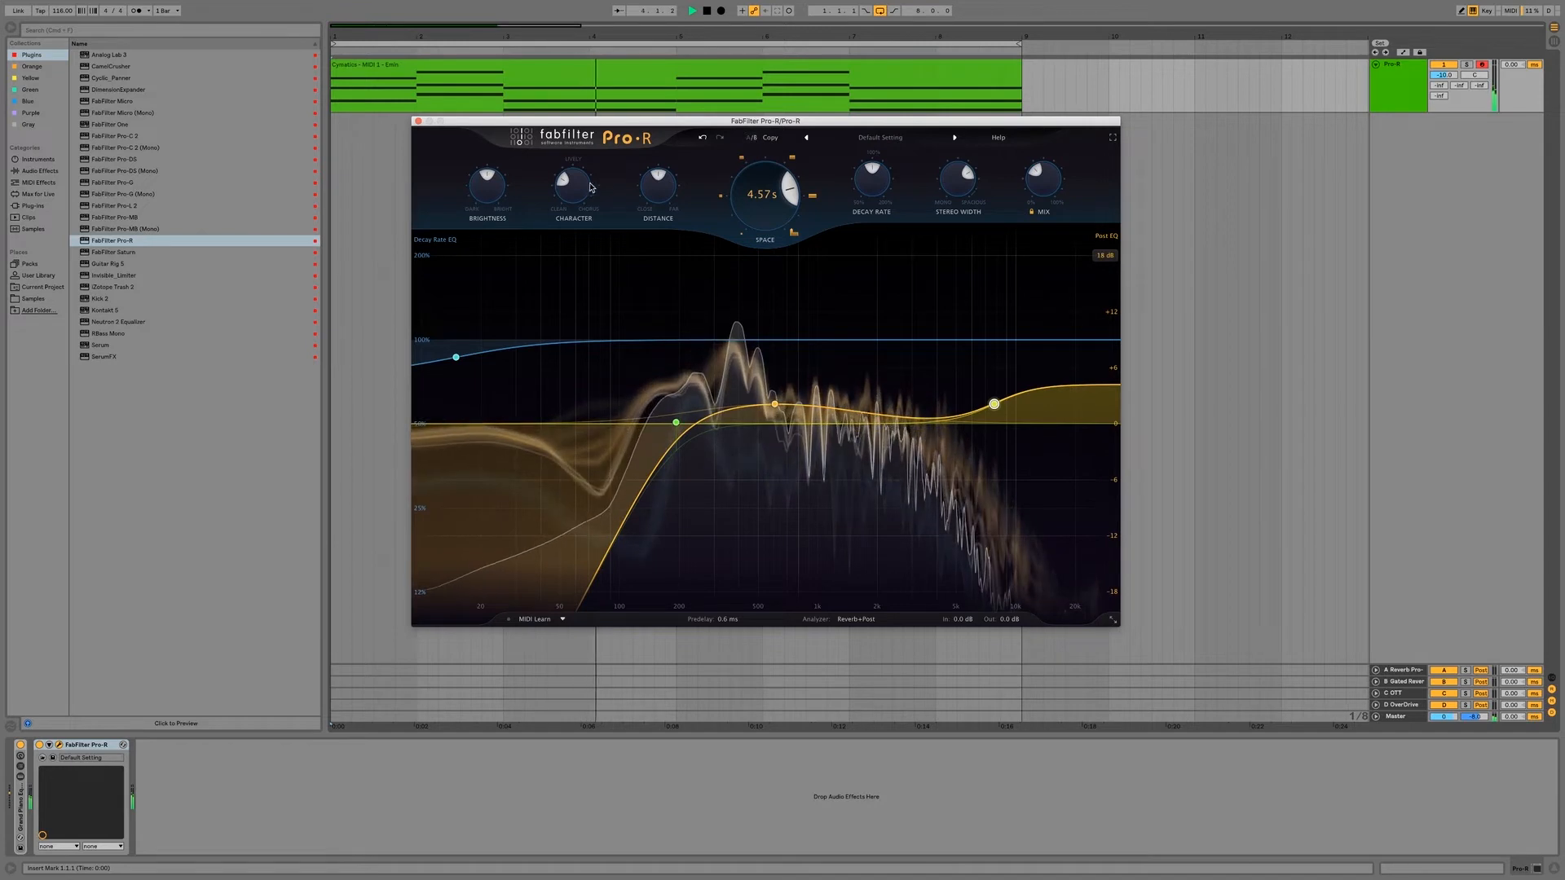
drag(566, 181, 640, 192)
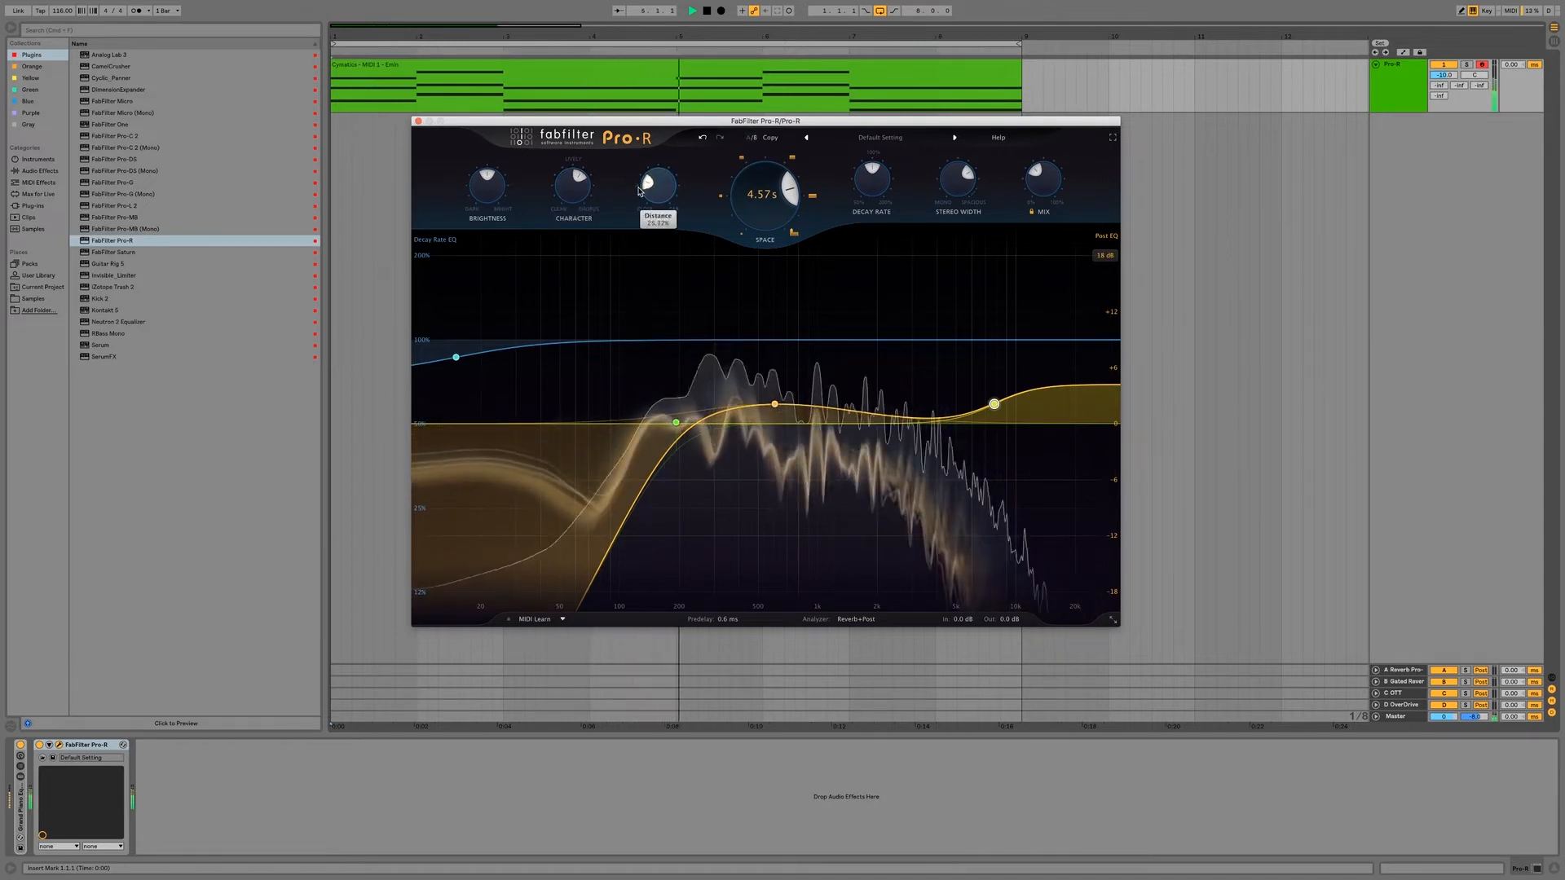
drag(963, 184, 975, 193)
key(space)
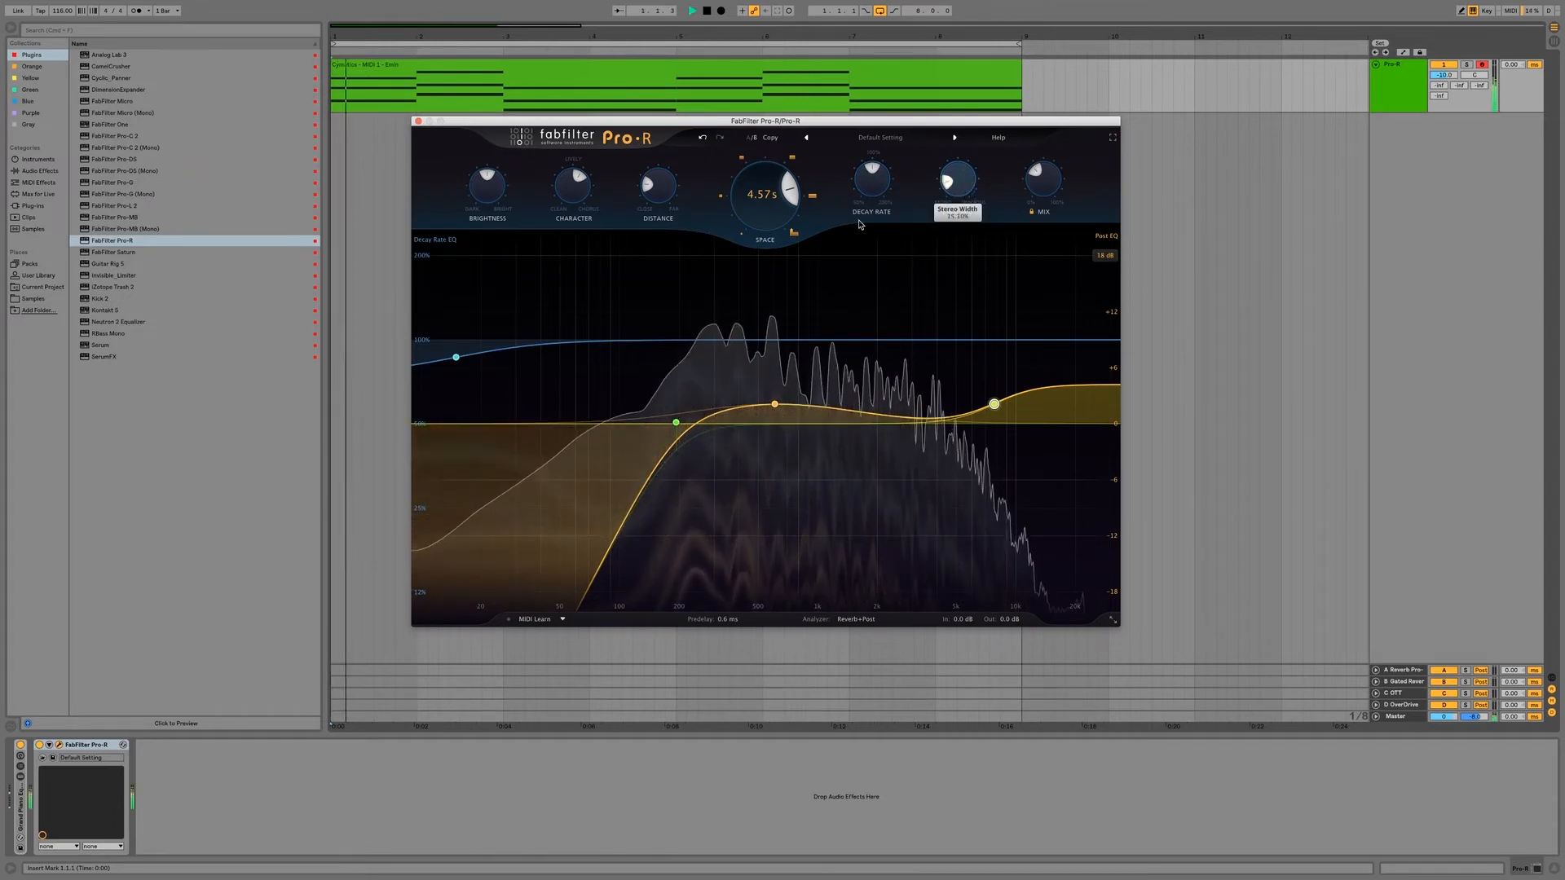
drag(971, 199, 951, 193)
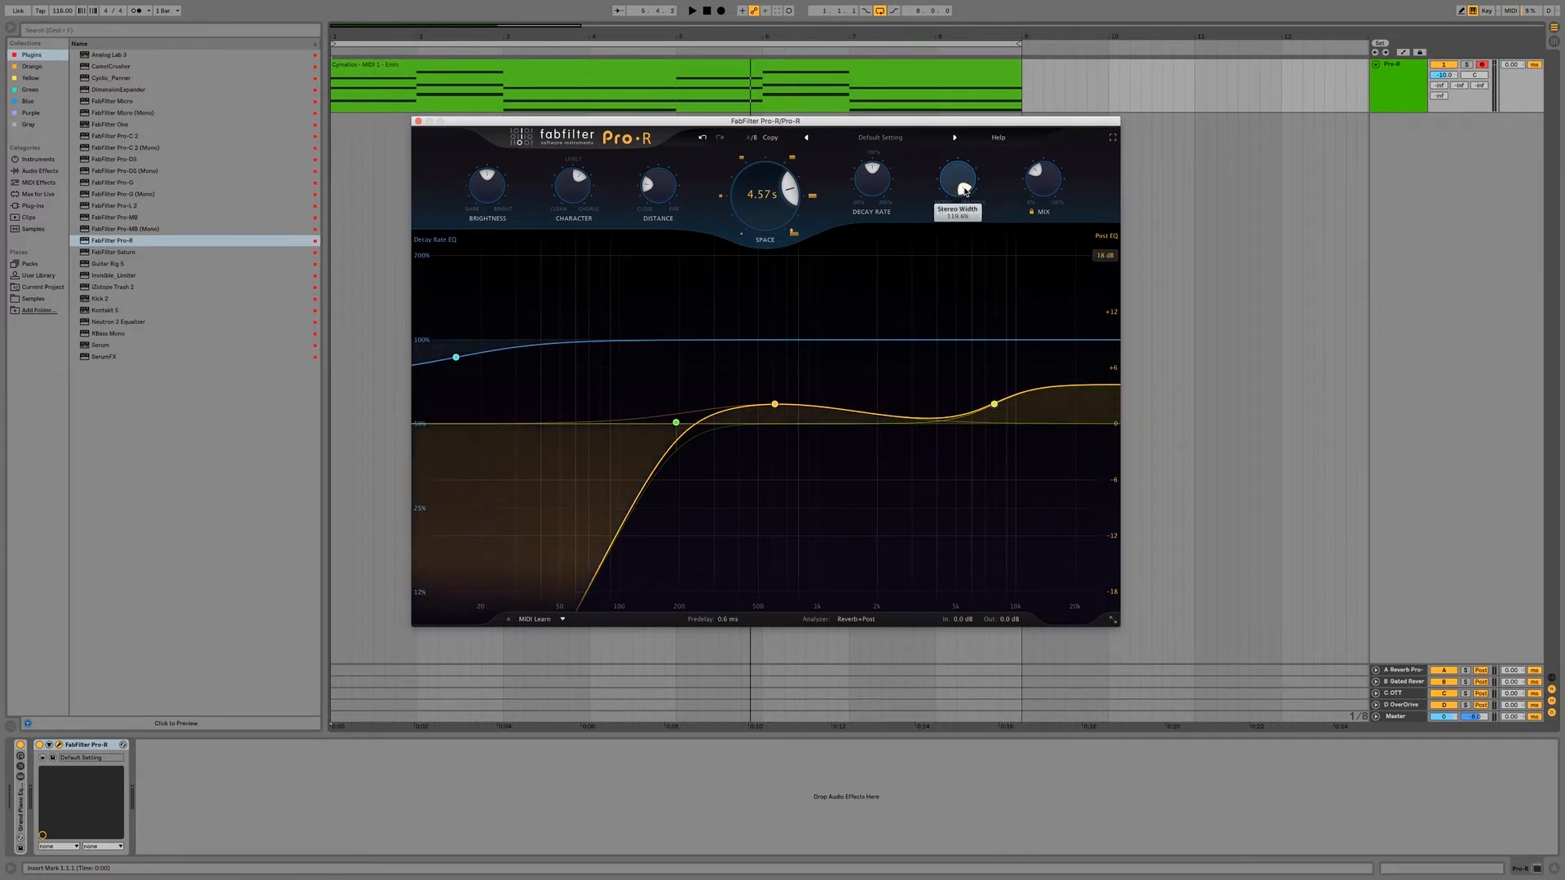
Step: Toggle between the two reverb states to compare them, ending on state A
click(750, 138)
click(750, 138)
click(750, 139)
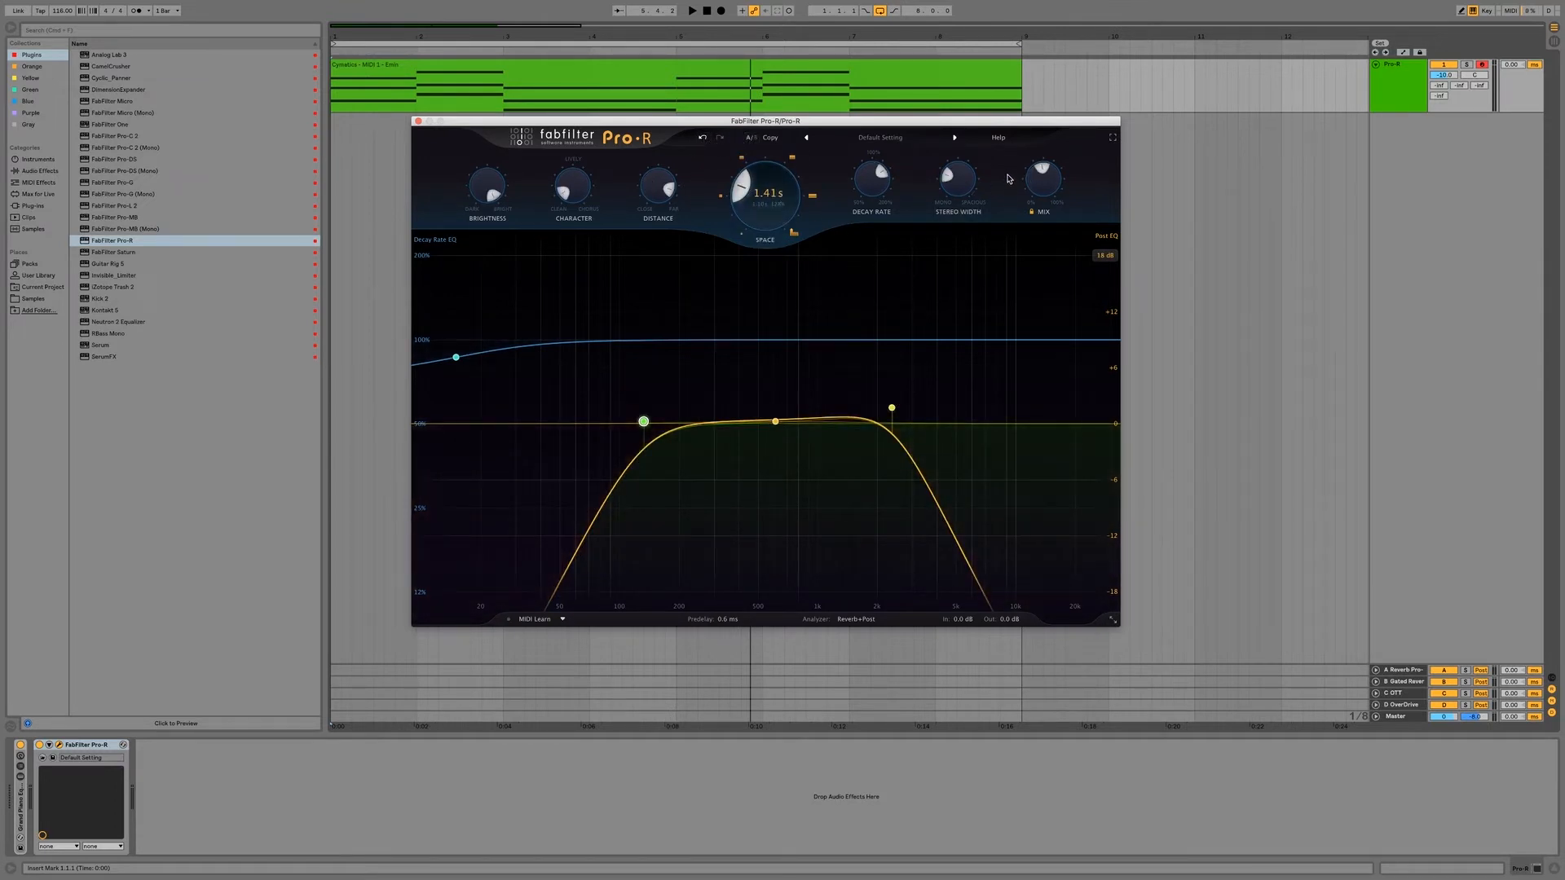
Step: Load the 80s Synthetic Cinema Hall preset from the Large category and audition it on the clip
click(907, 144)
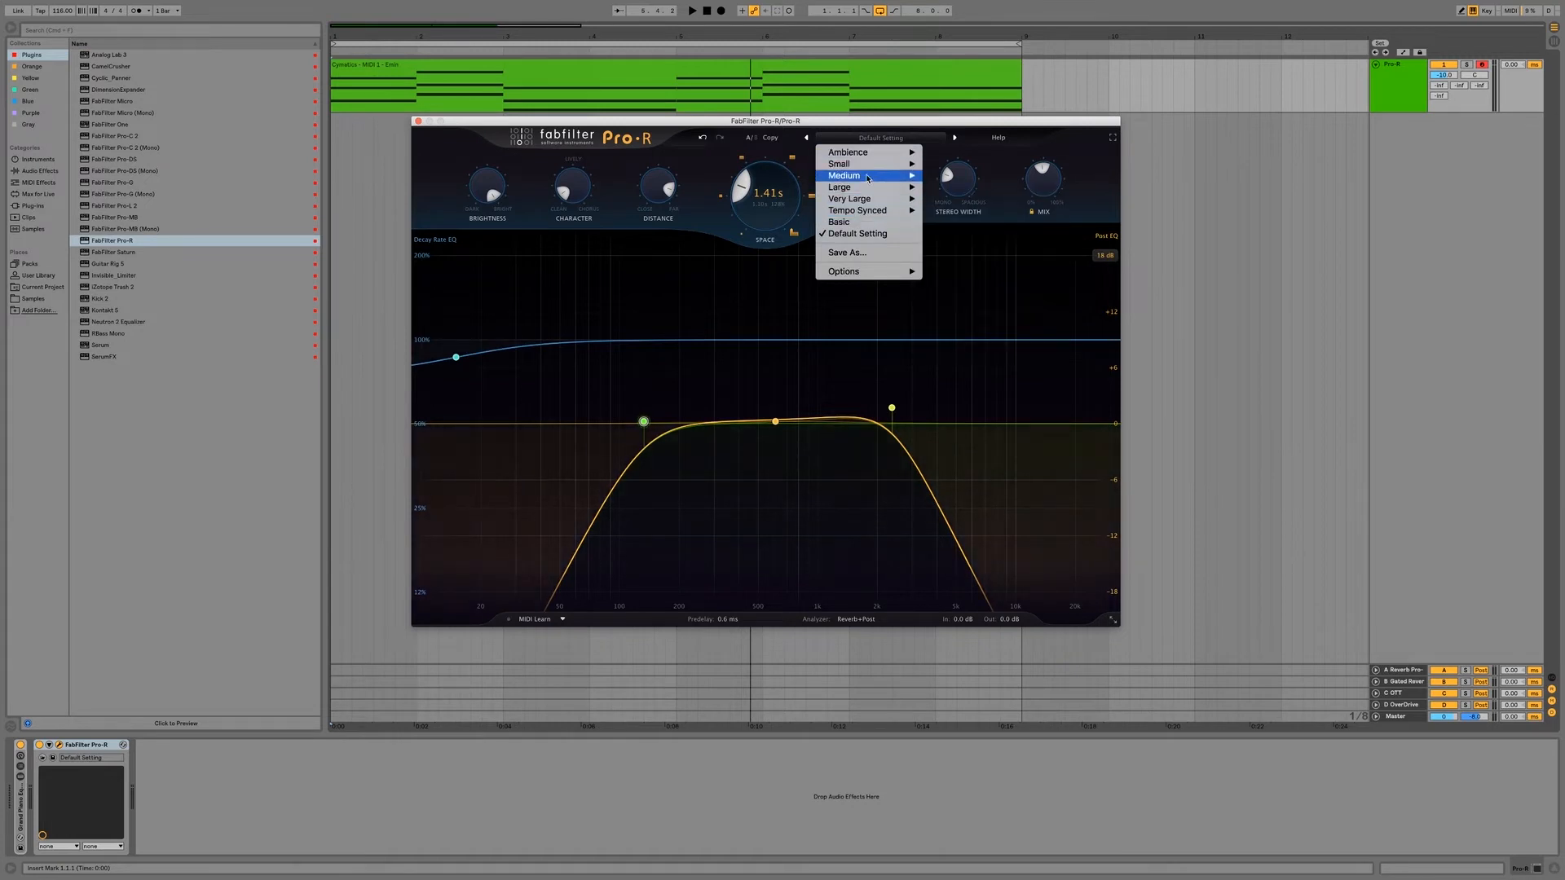
mouse_move(876, 189)
click(950, 189)
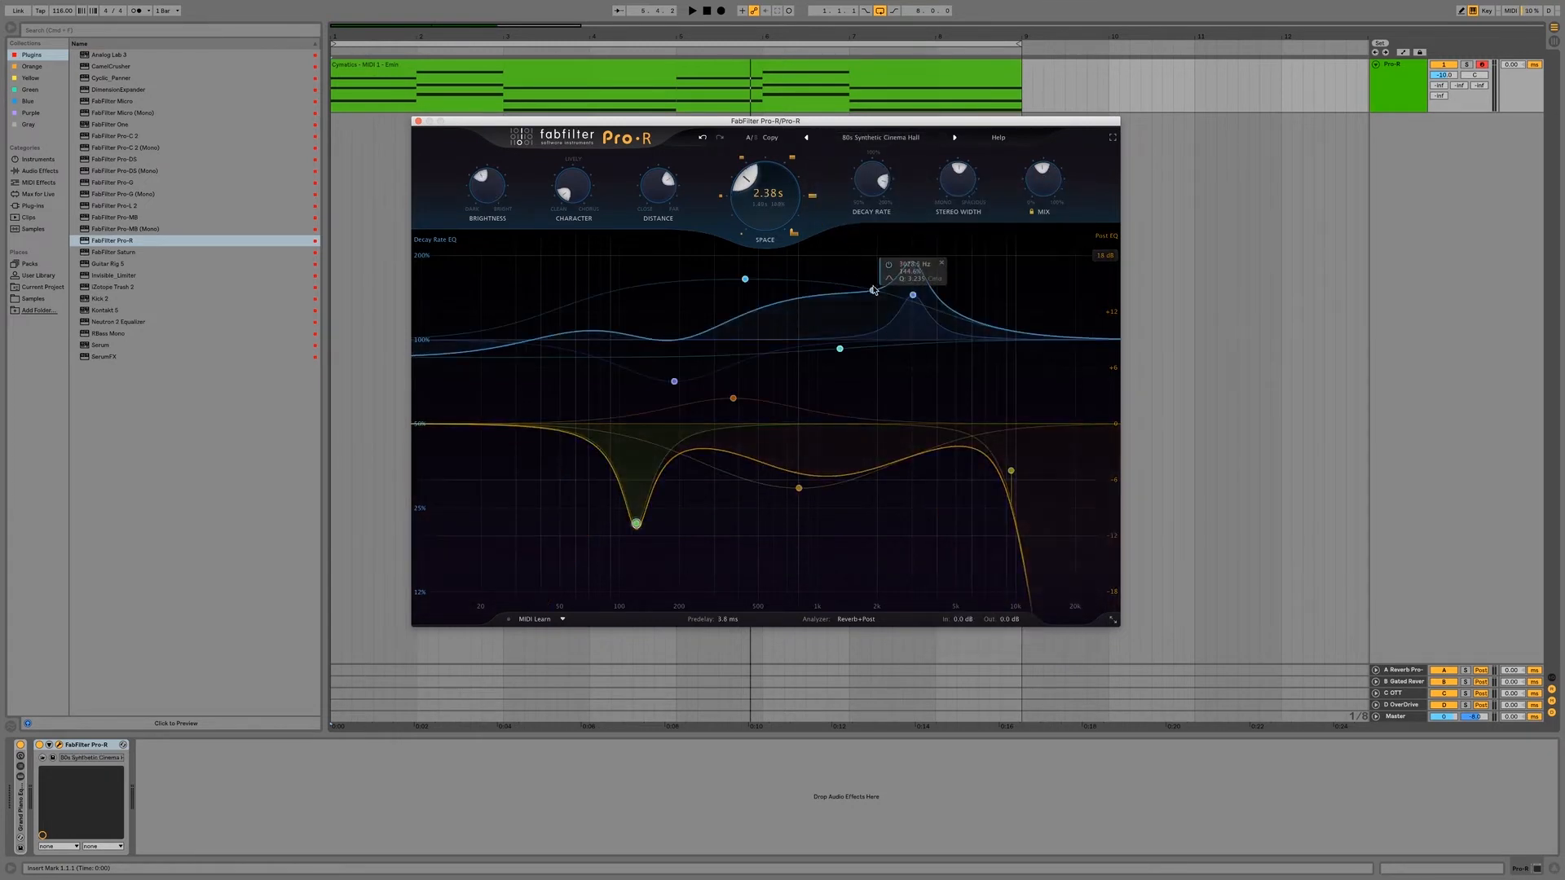
key(space)
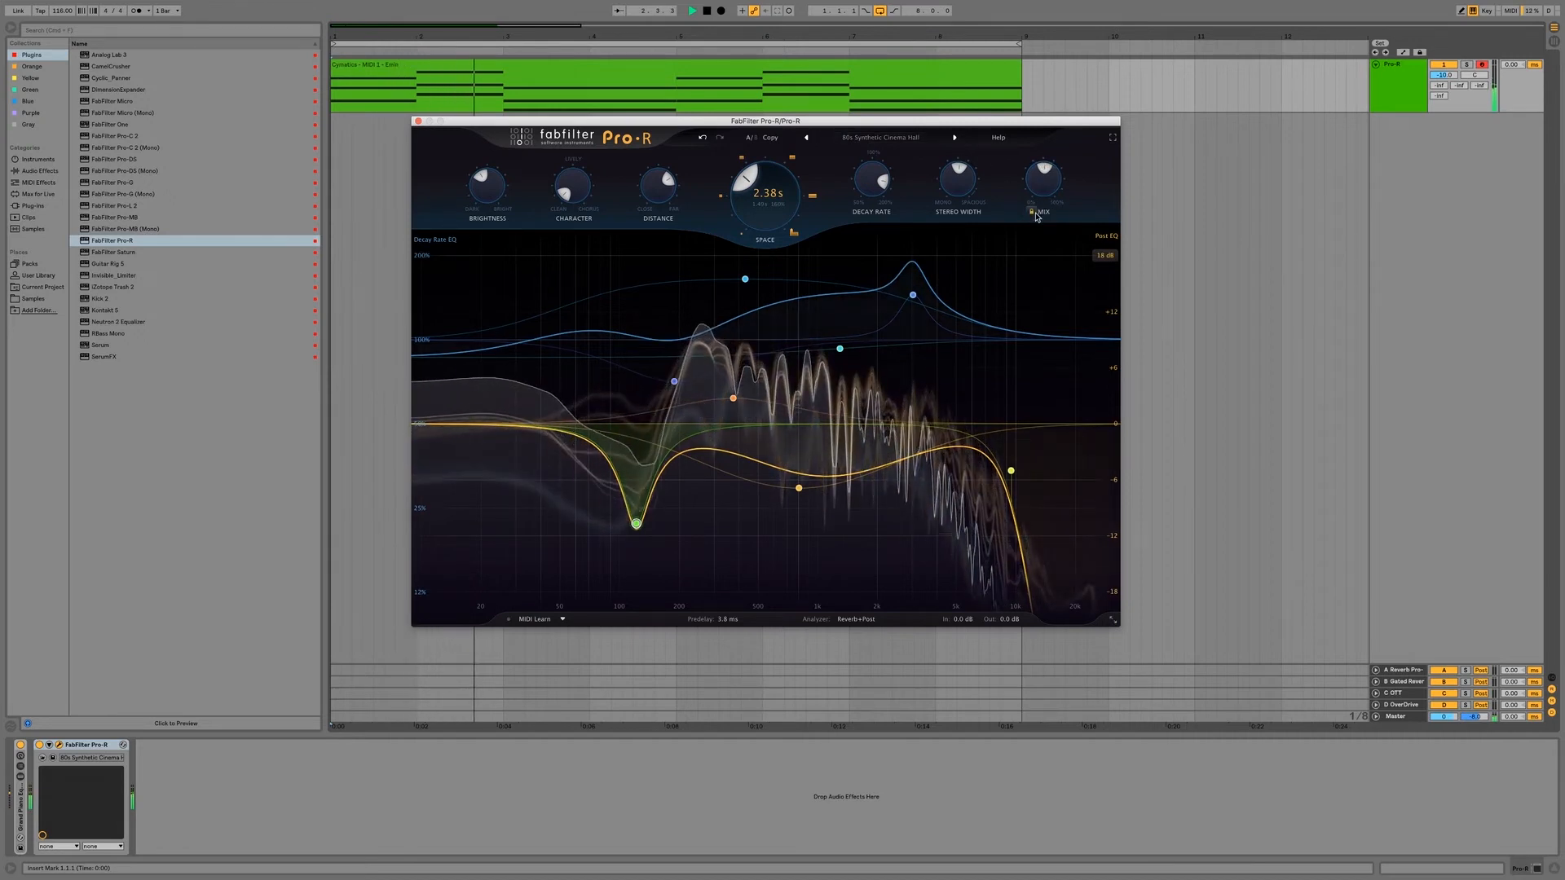
key(space)
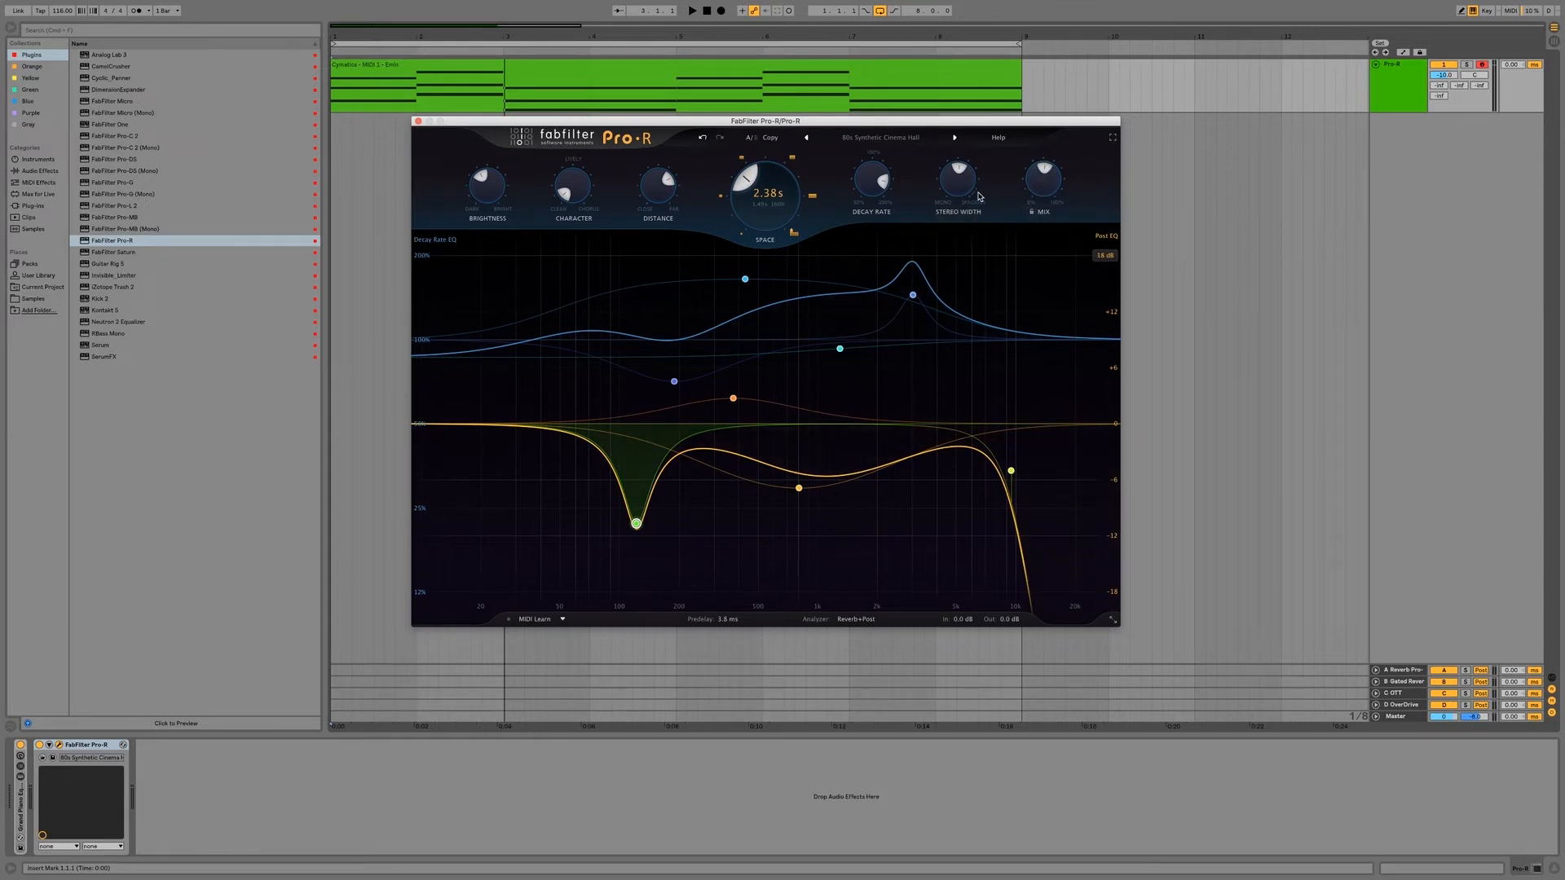
Step: Step forward through the presets past Big Hall for Ballad Snare to Chapel 1, auditioning them on the clip
click(955, 138)
click(955, 138)
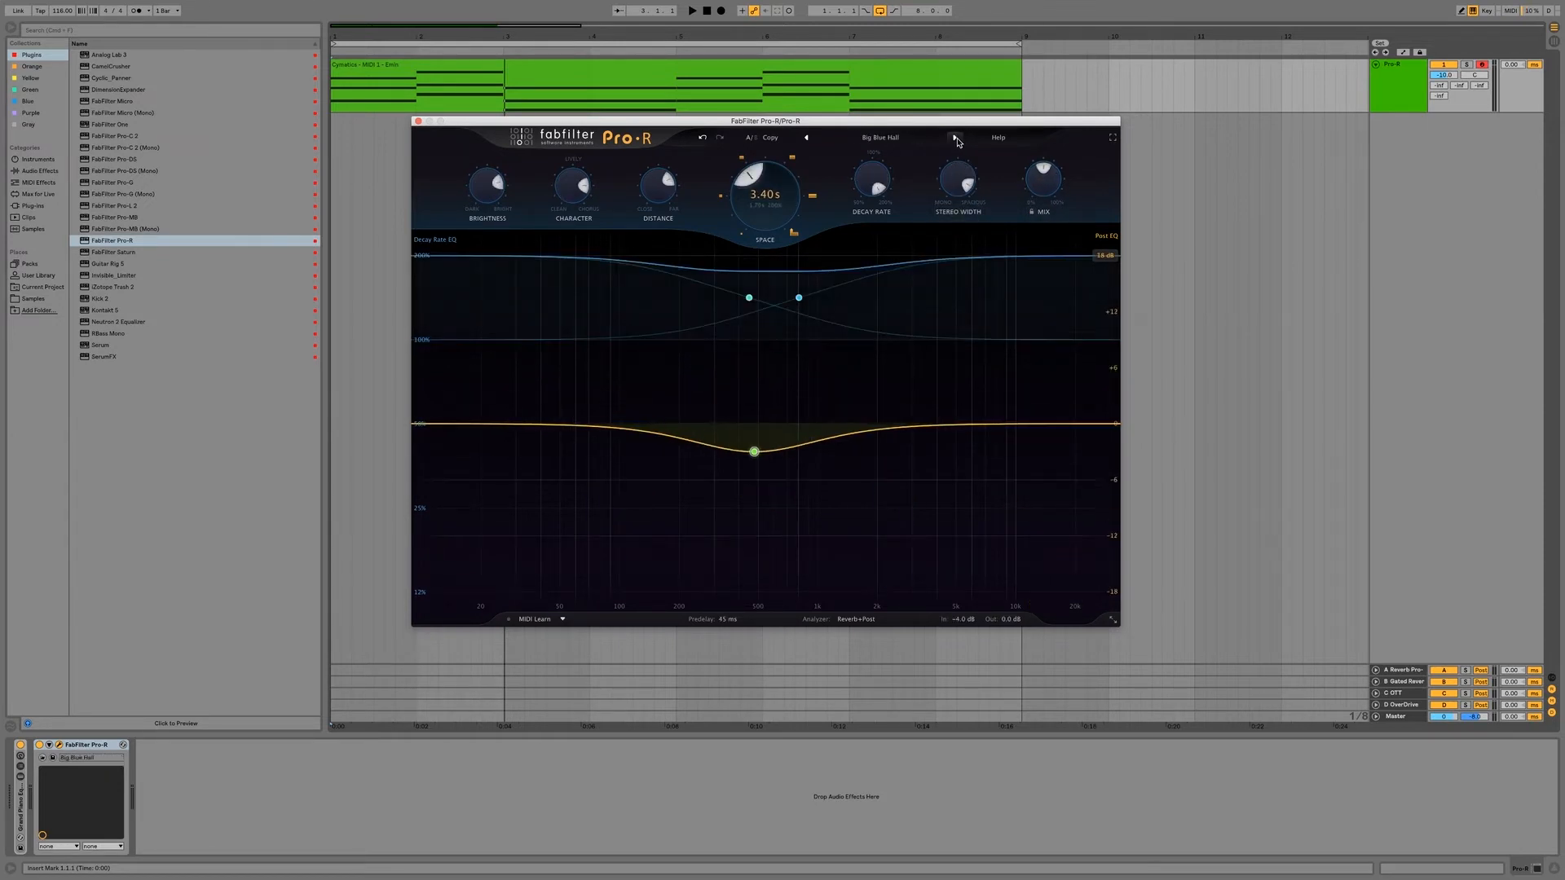
click(955, 138)
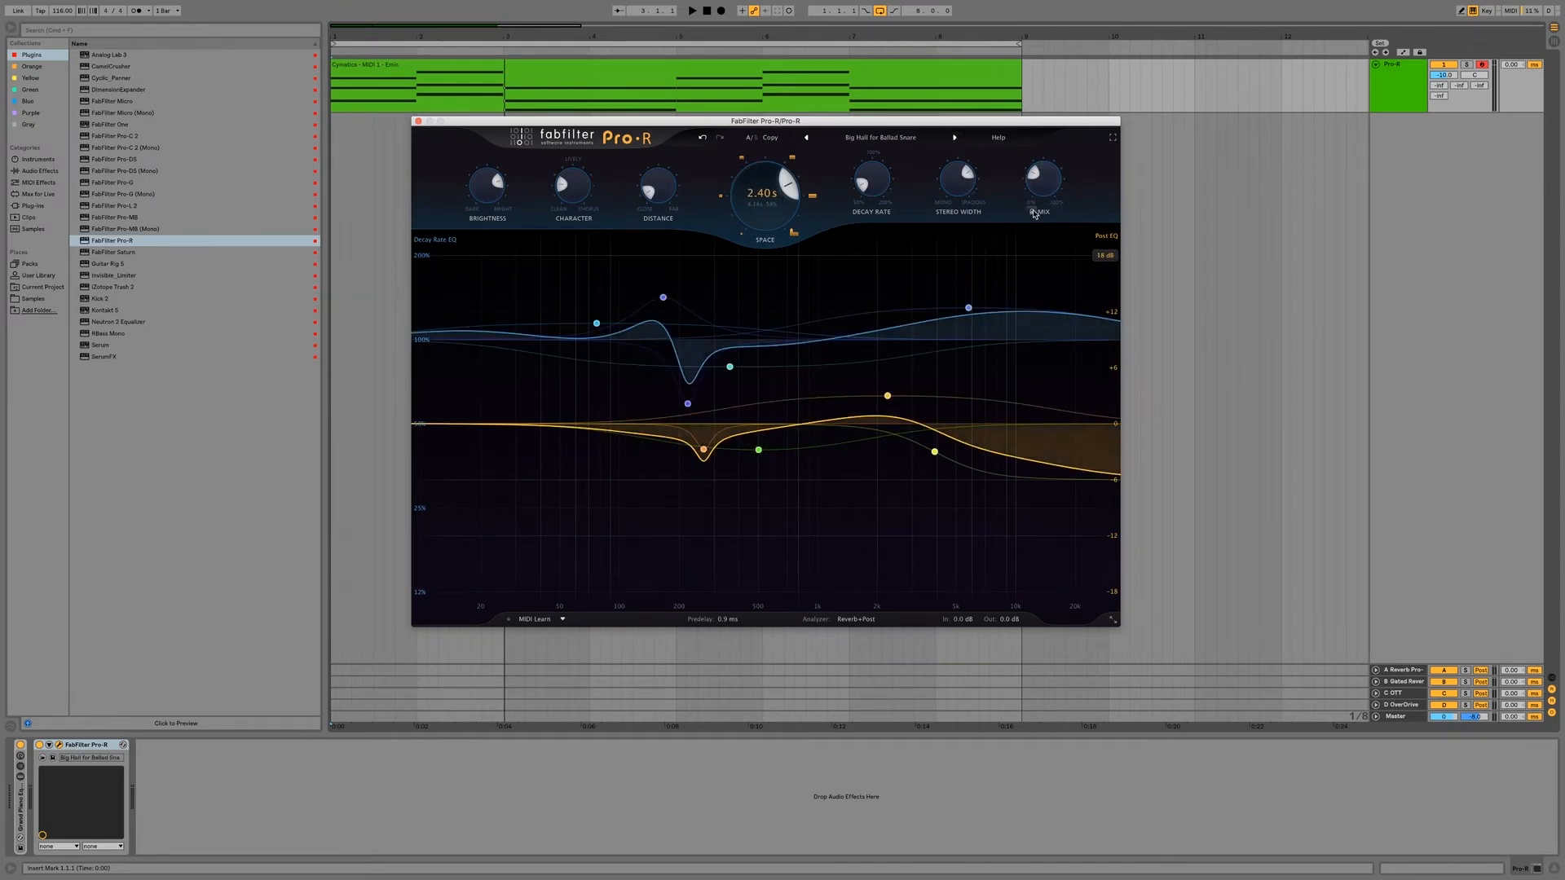
key(space)
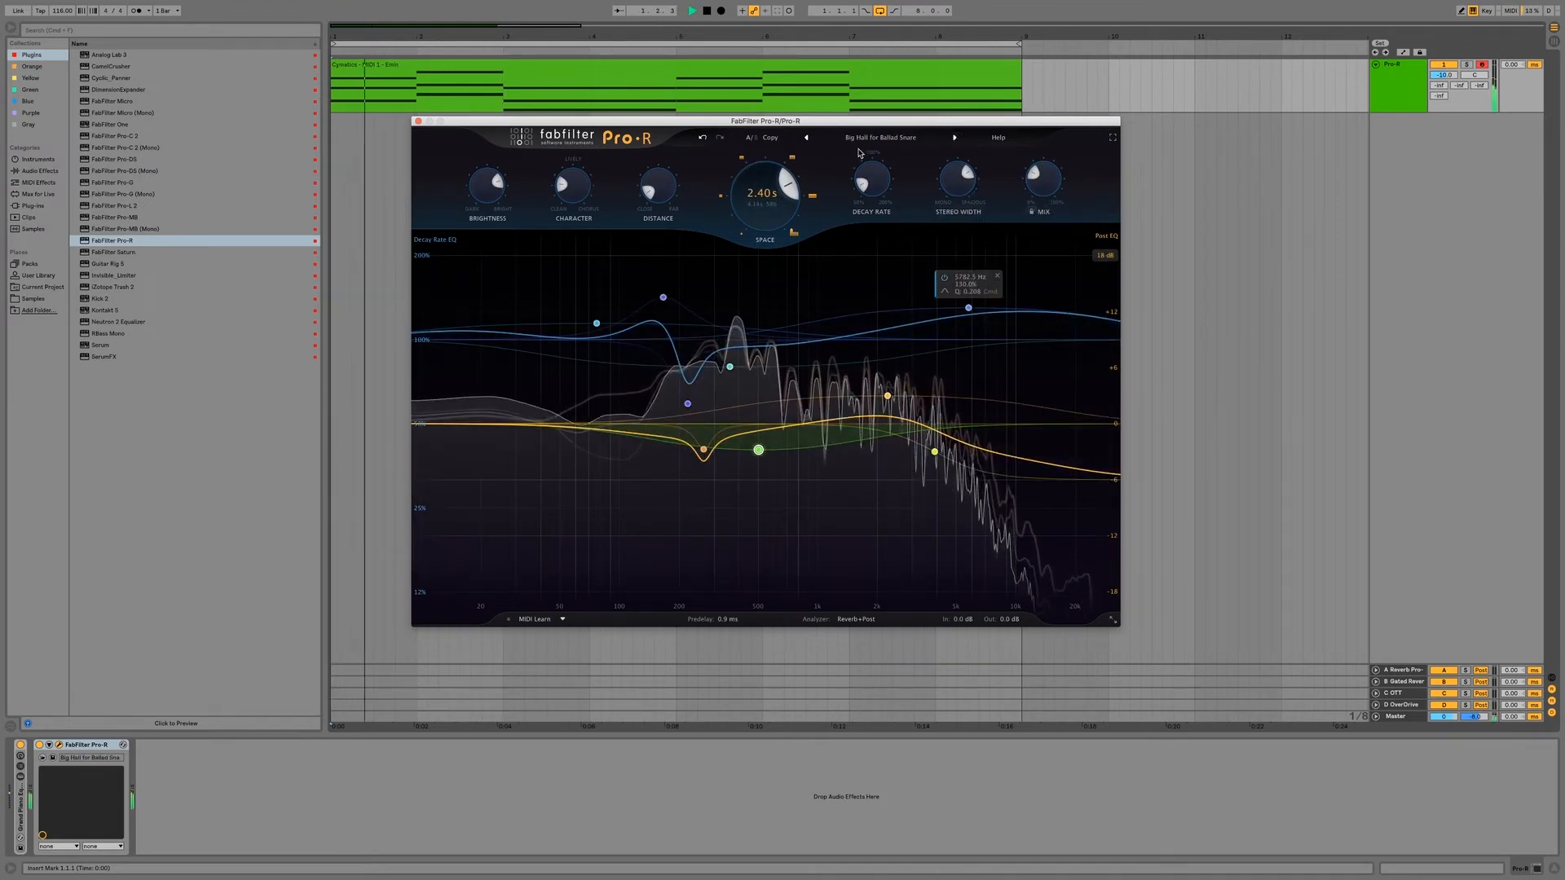
click(955, 138)
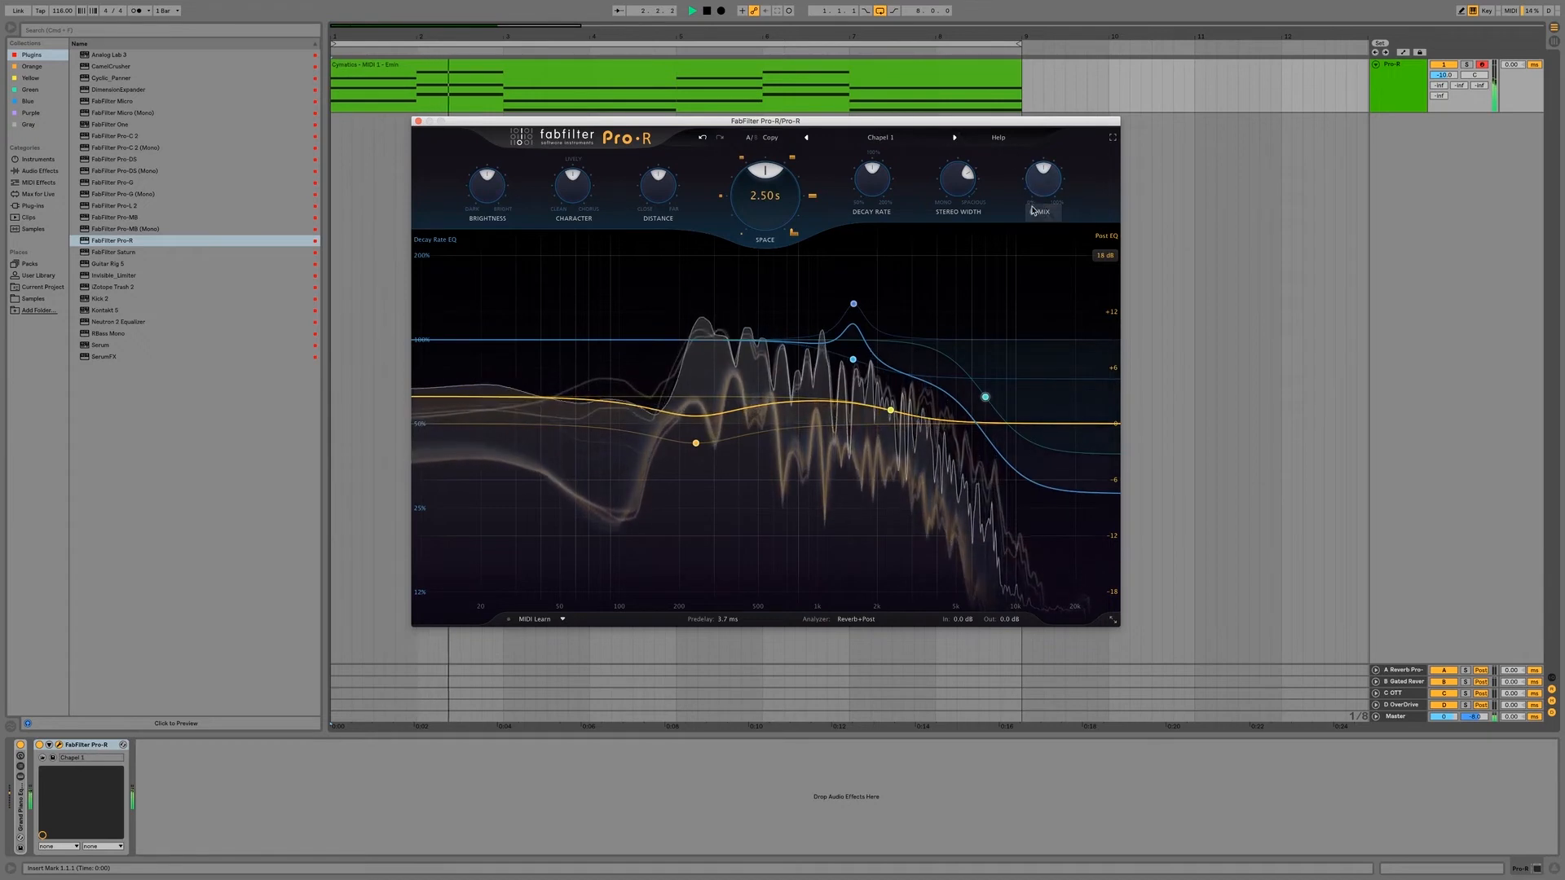
mouse_move(1043, 180)
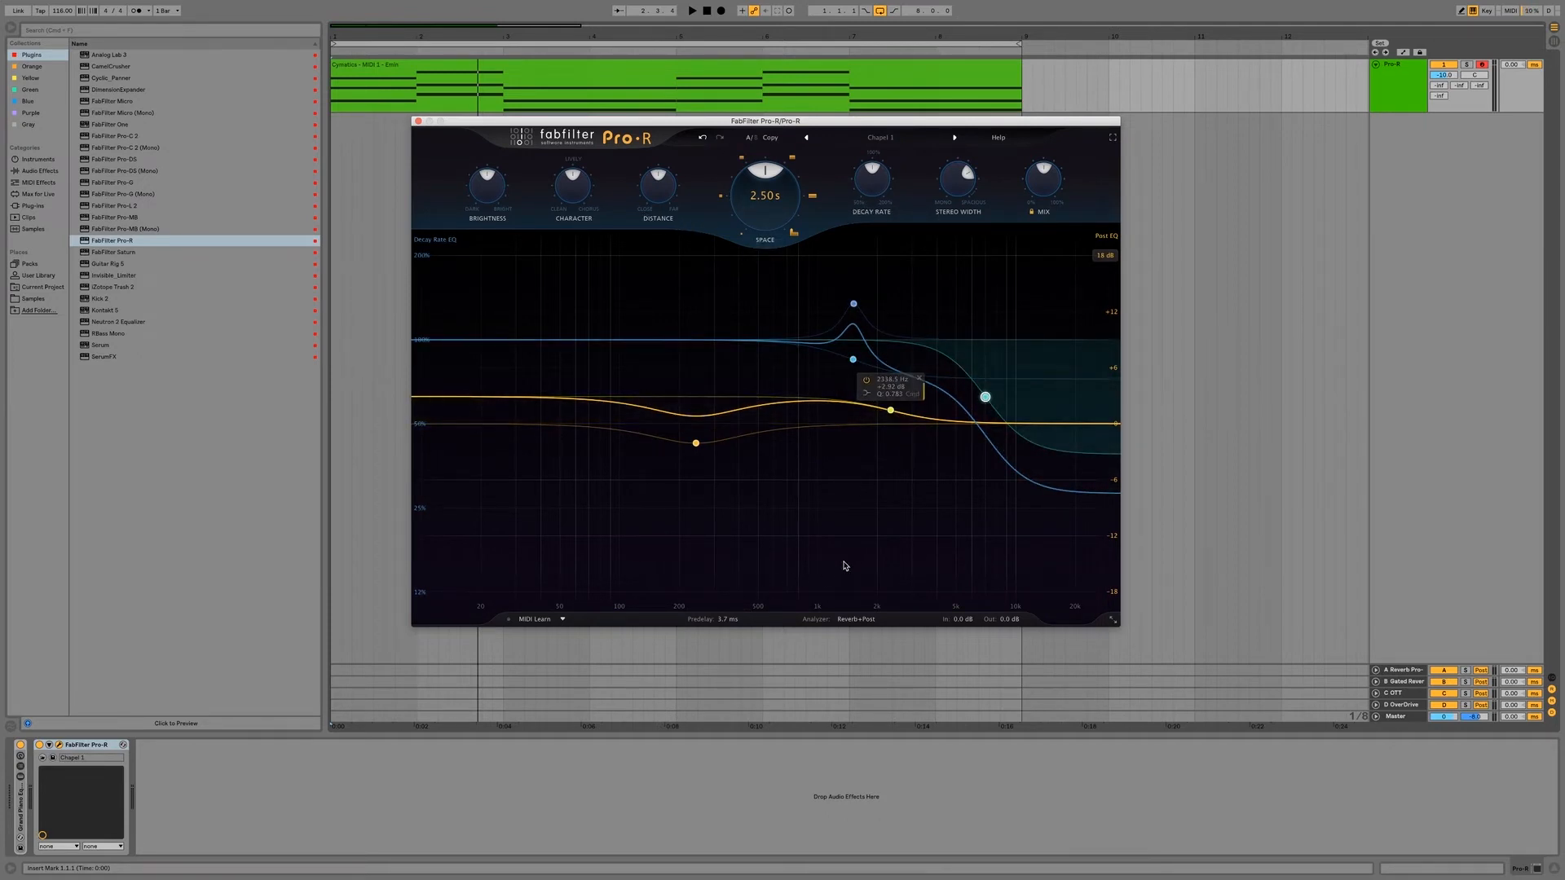
Step: Play the clip while adjusting the reverb's predelay from zero upward, ending at 21 ms
mouse_move(727, 625)
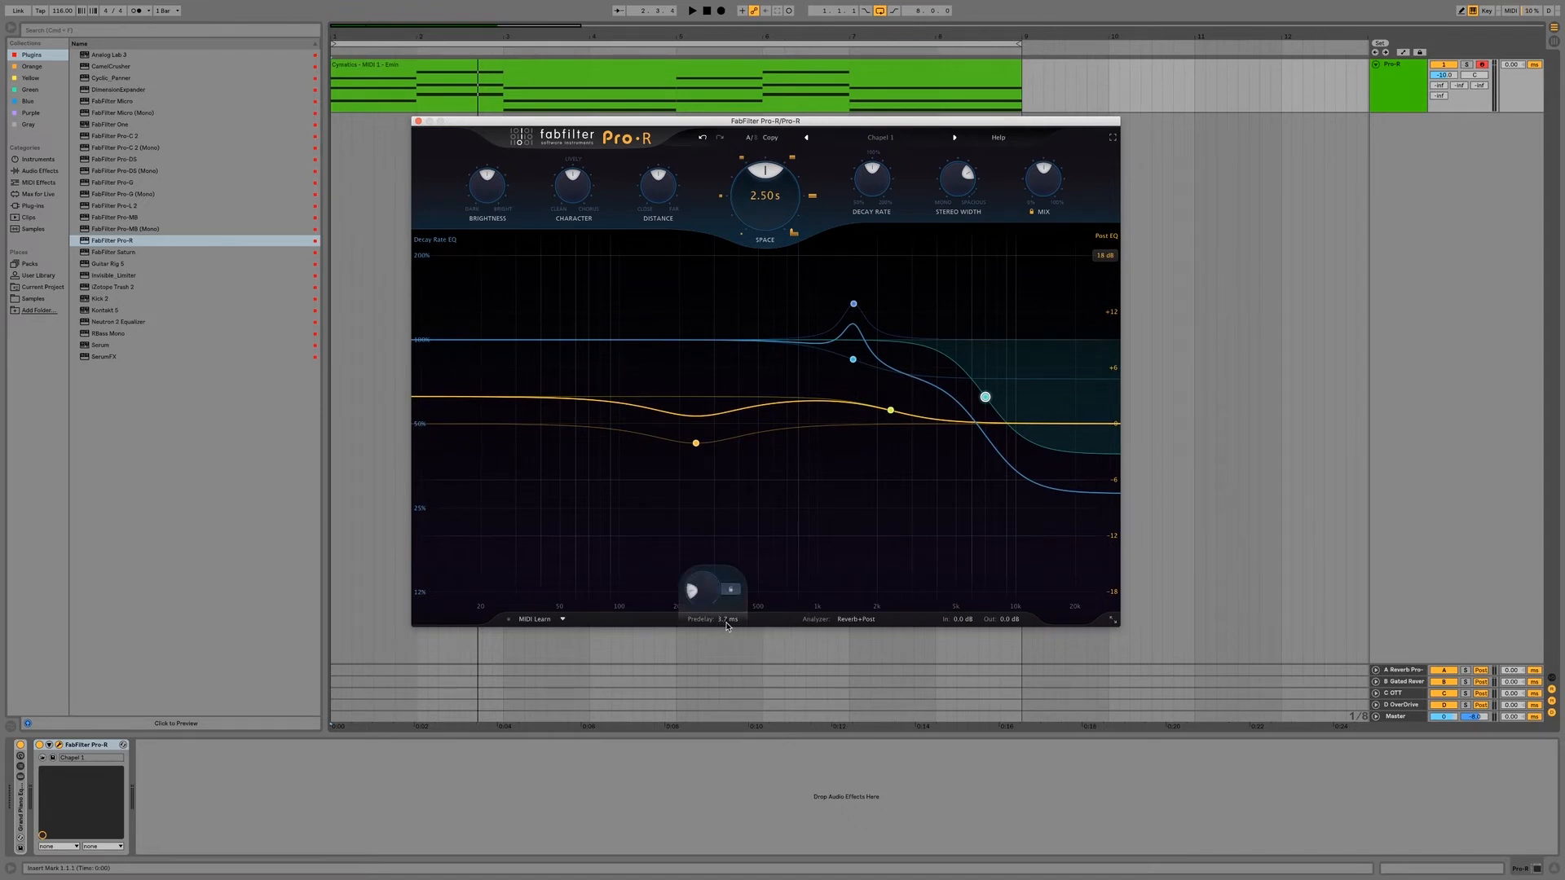
key(space)
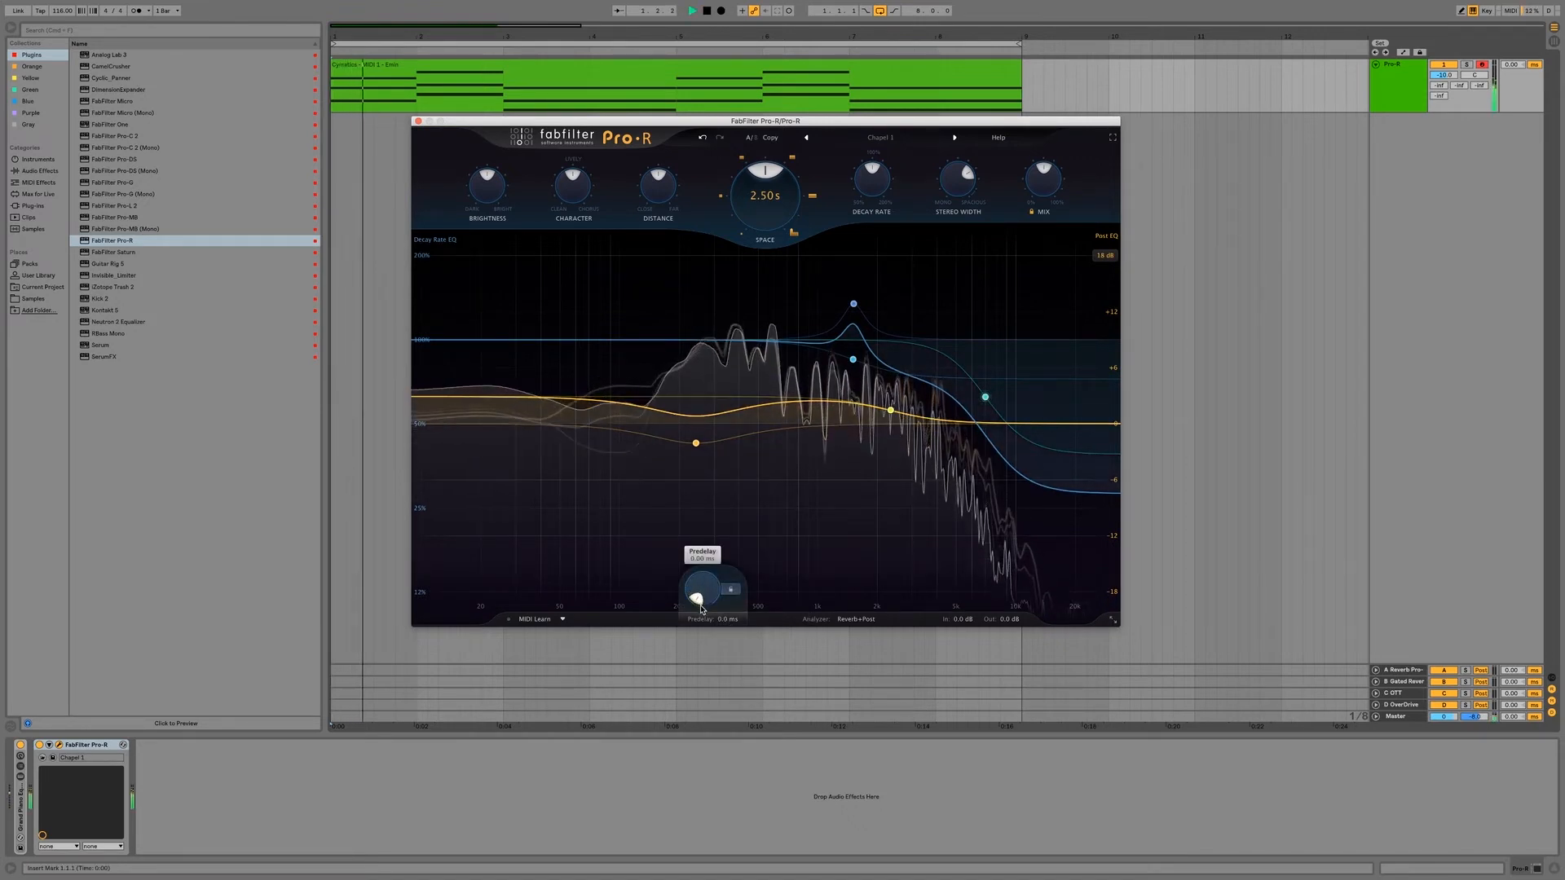
drag(699, 608, 703, 579)
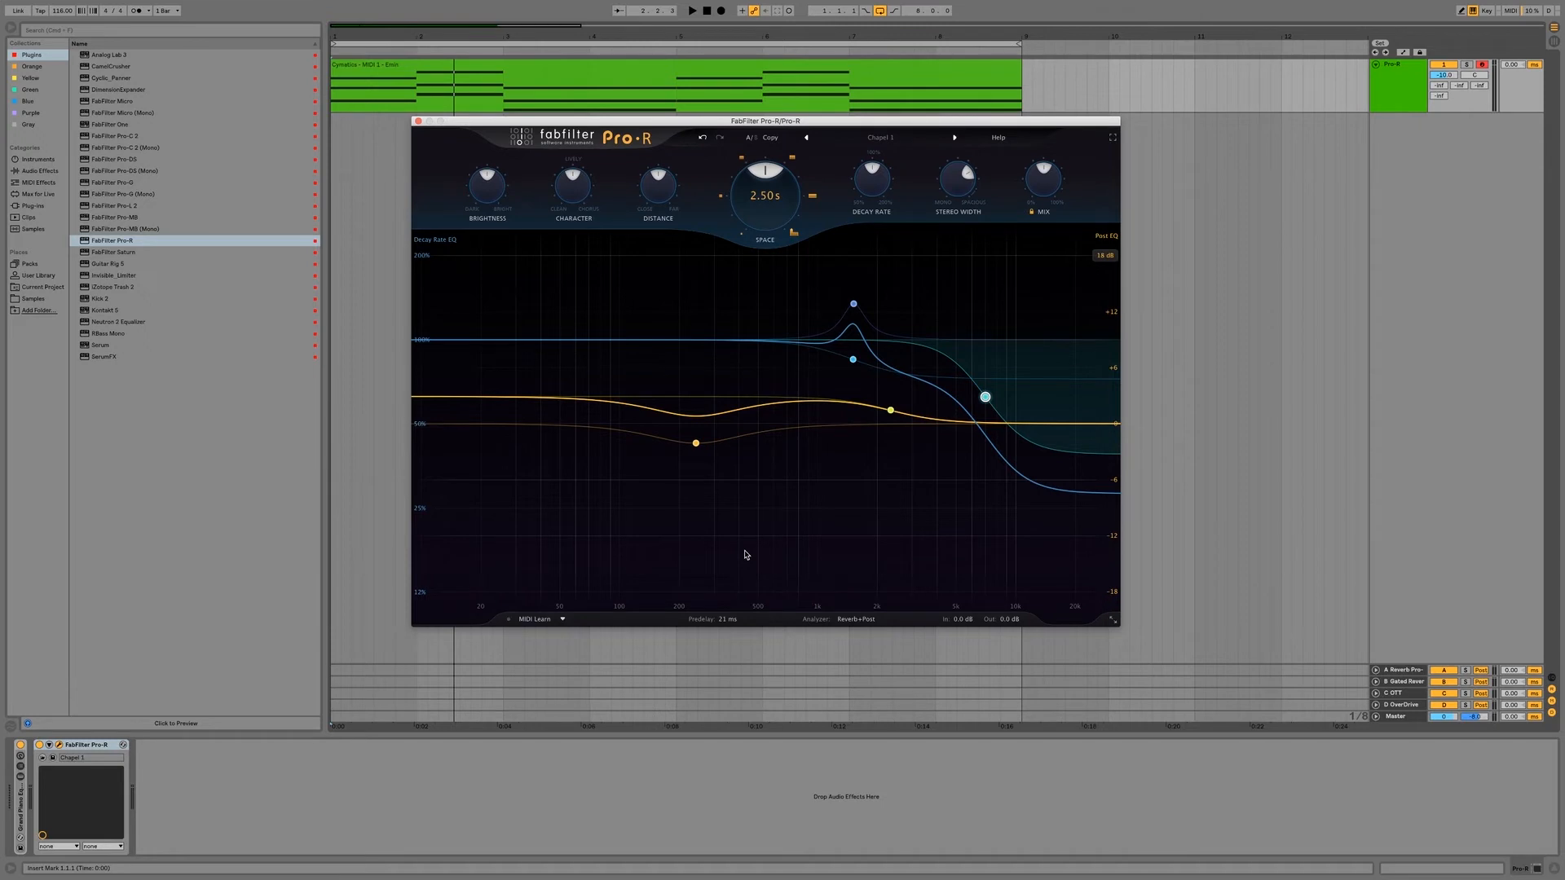
mouse_move(728, 621)
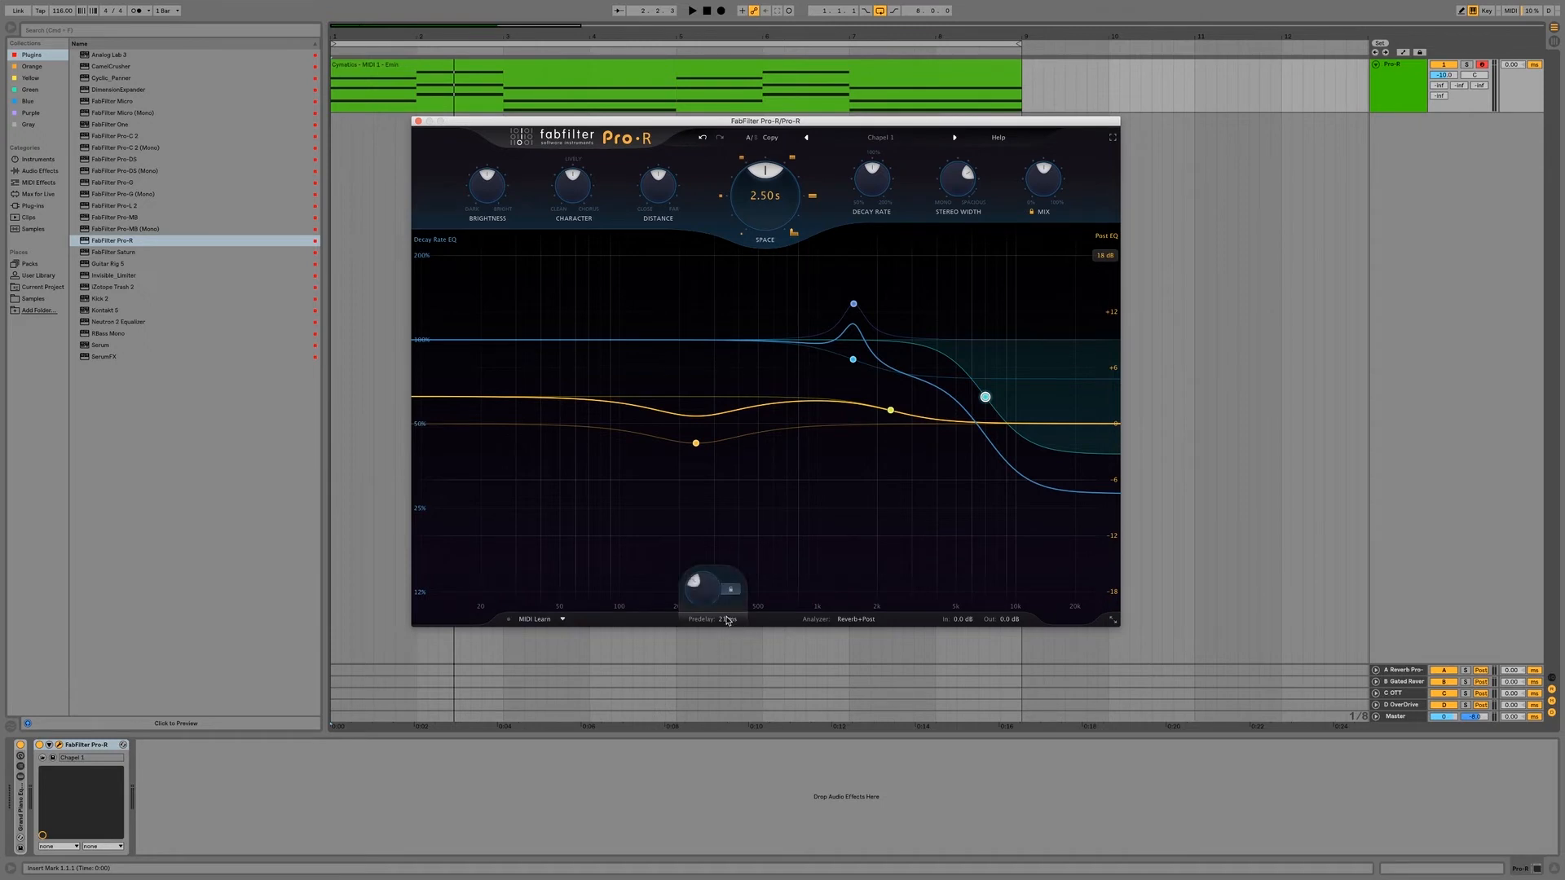
Step: Compare the analyzer modes during playback by switching to Off, Pre+Post, and back to Reverb+Post
click(860, 621)
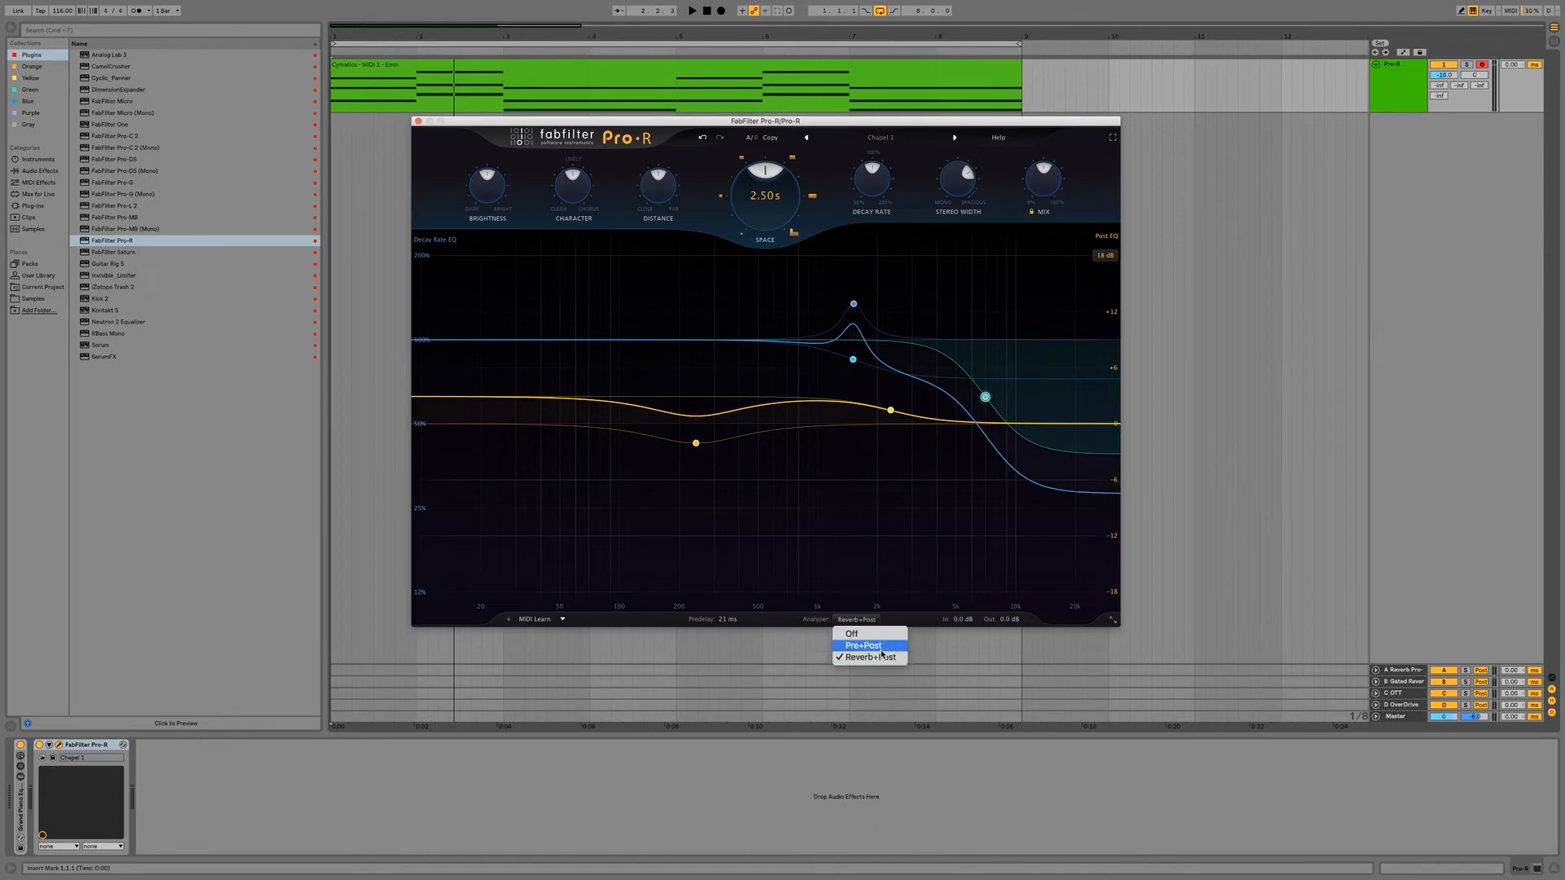
click(870, 494)
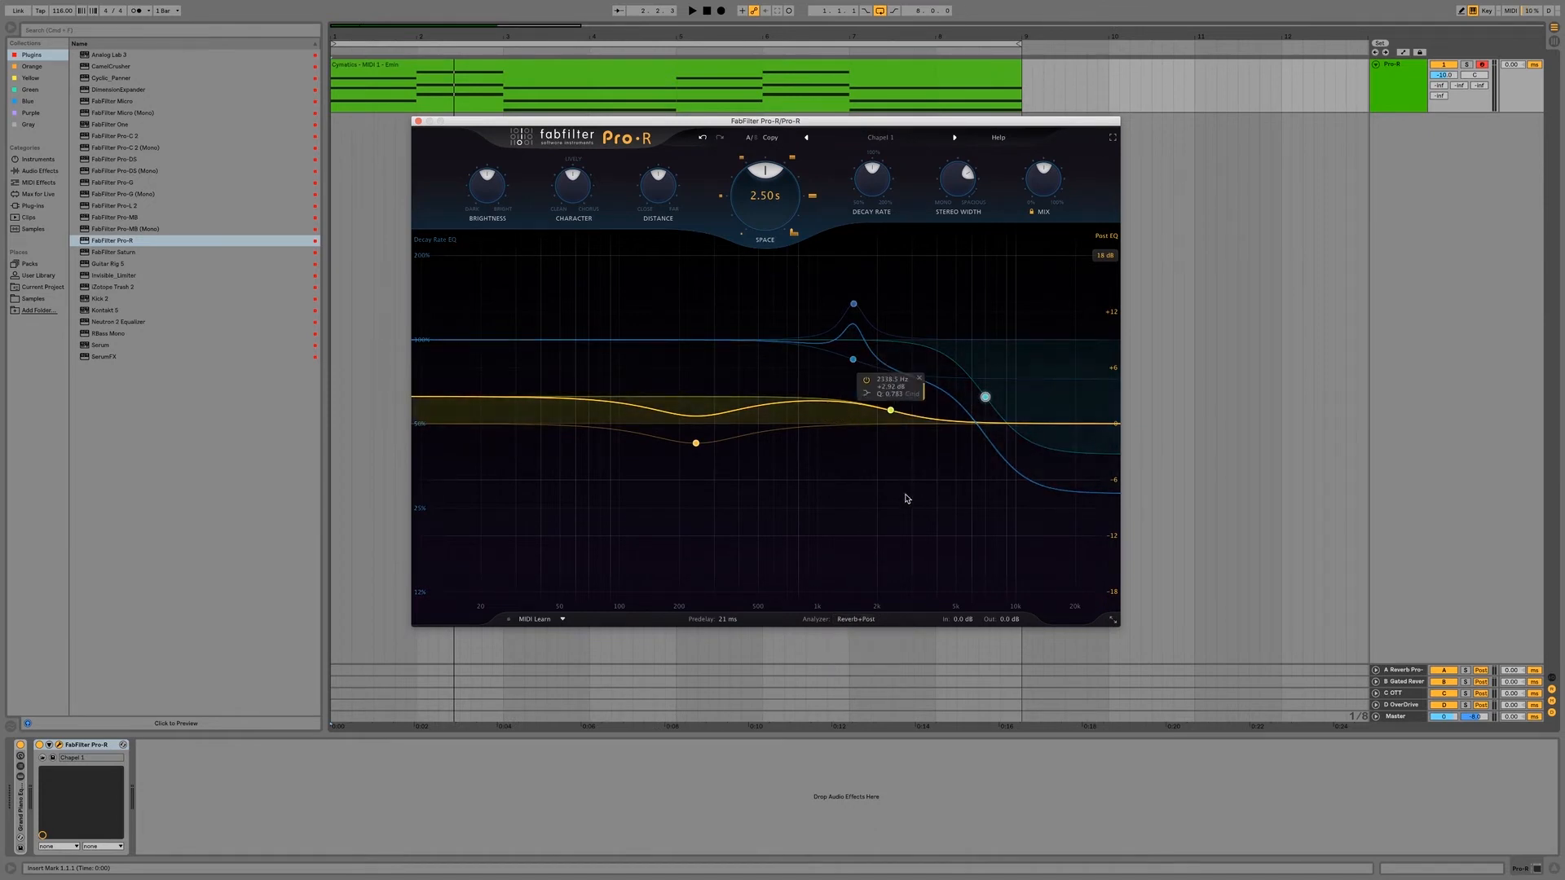
key(space)
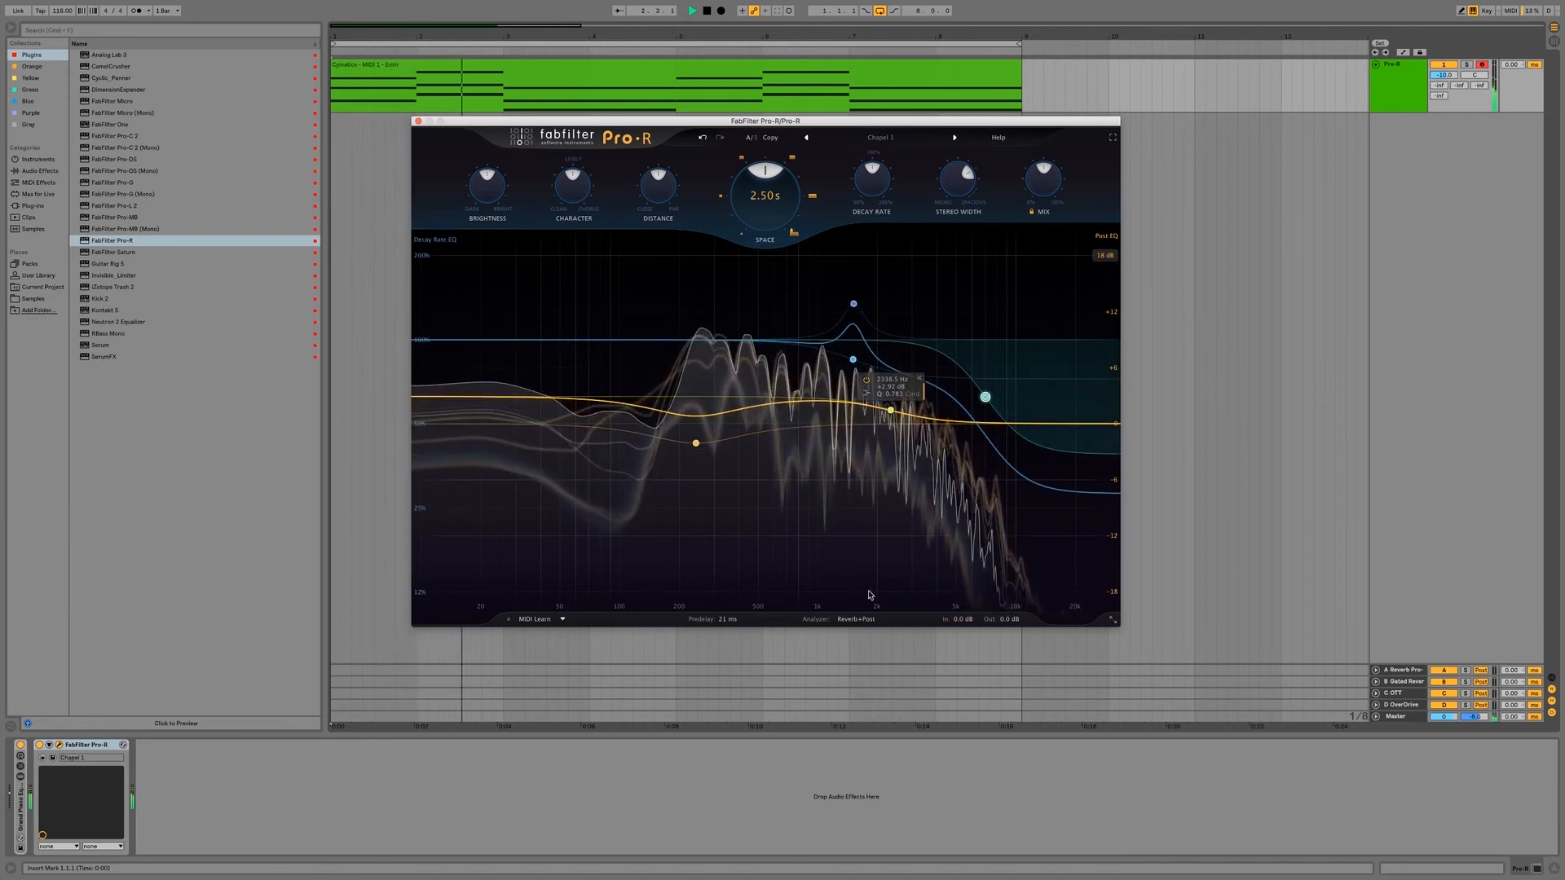
click(859, 621)
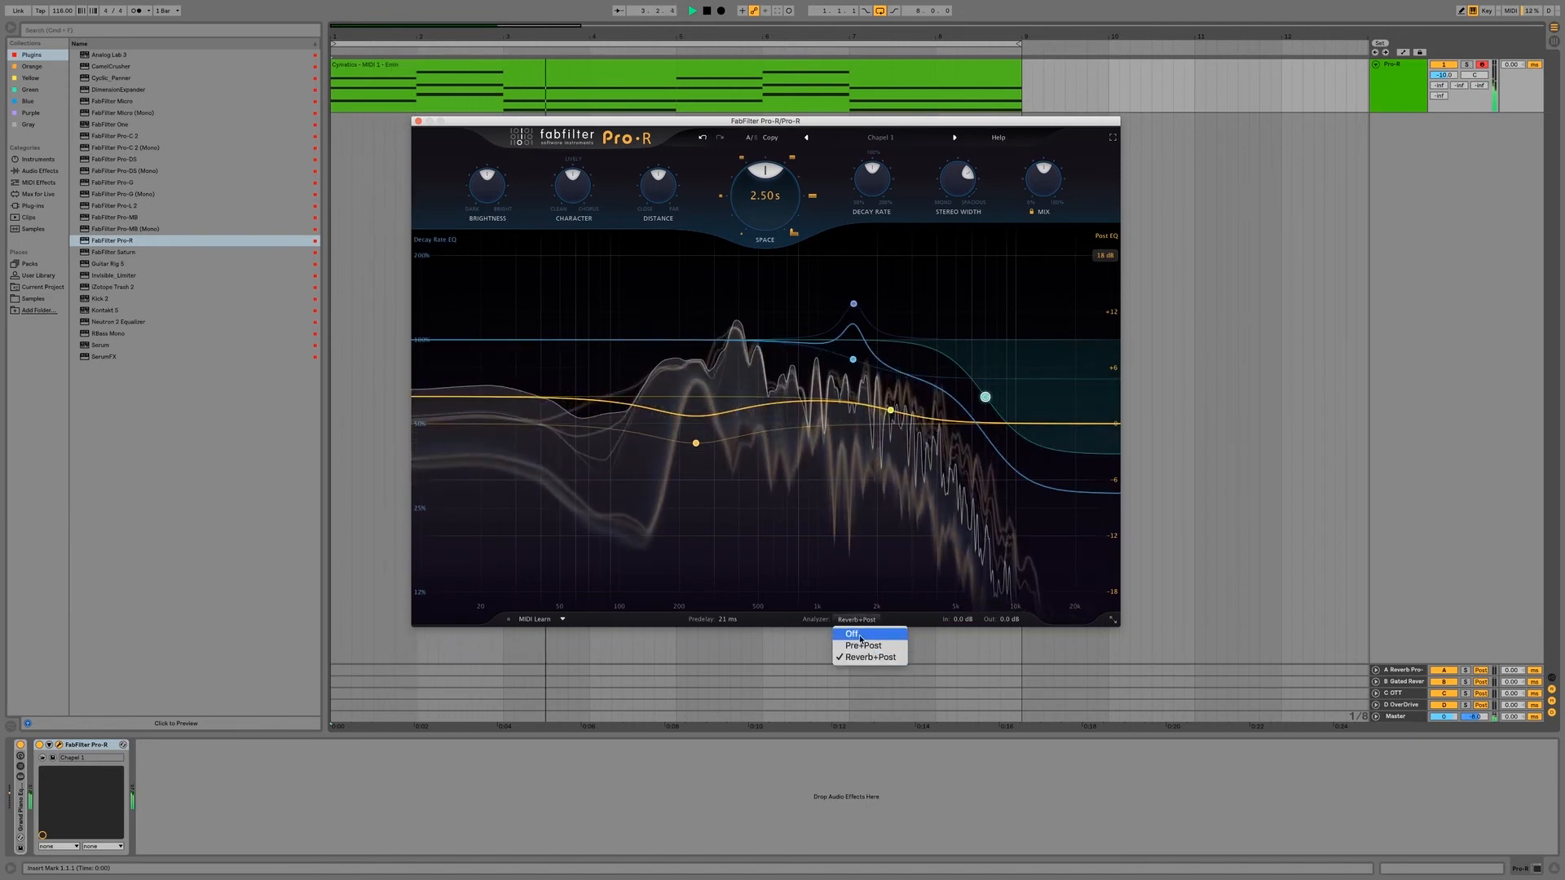
click(872, 634)
click(857, 620)
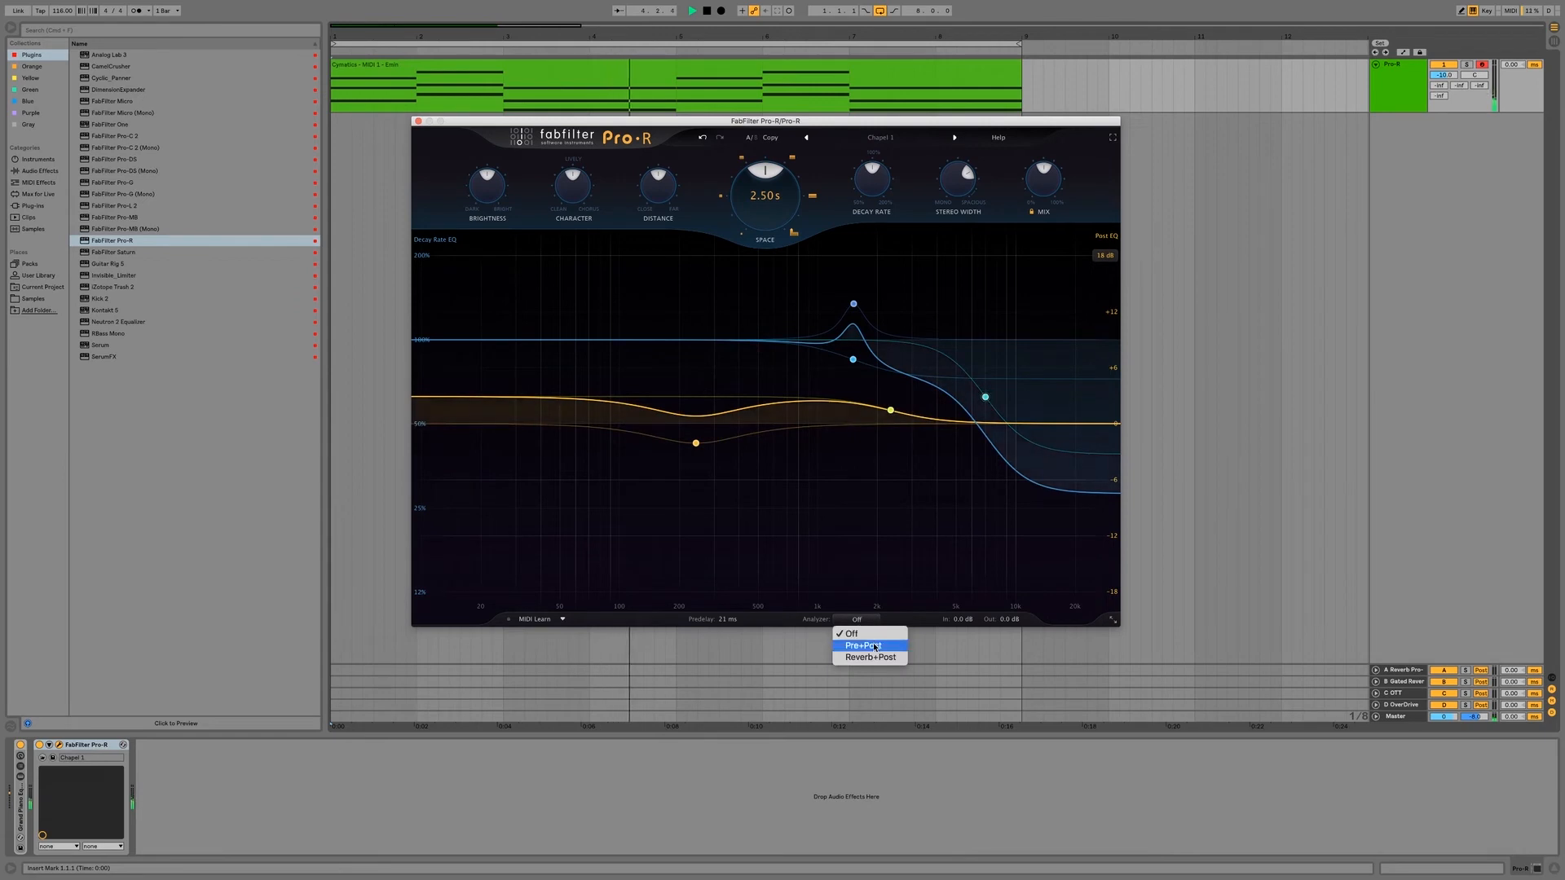
click(868, 646)
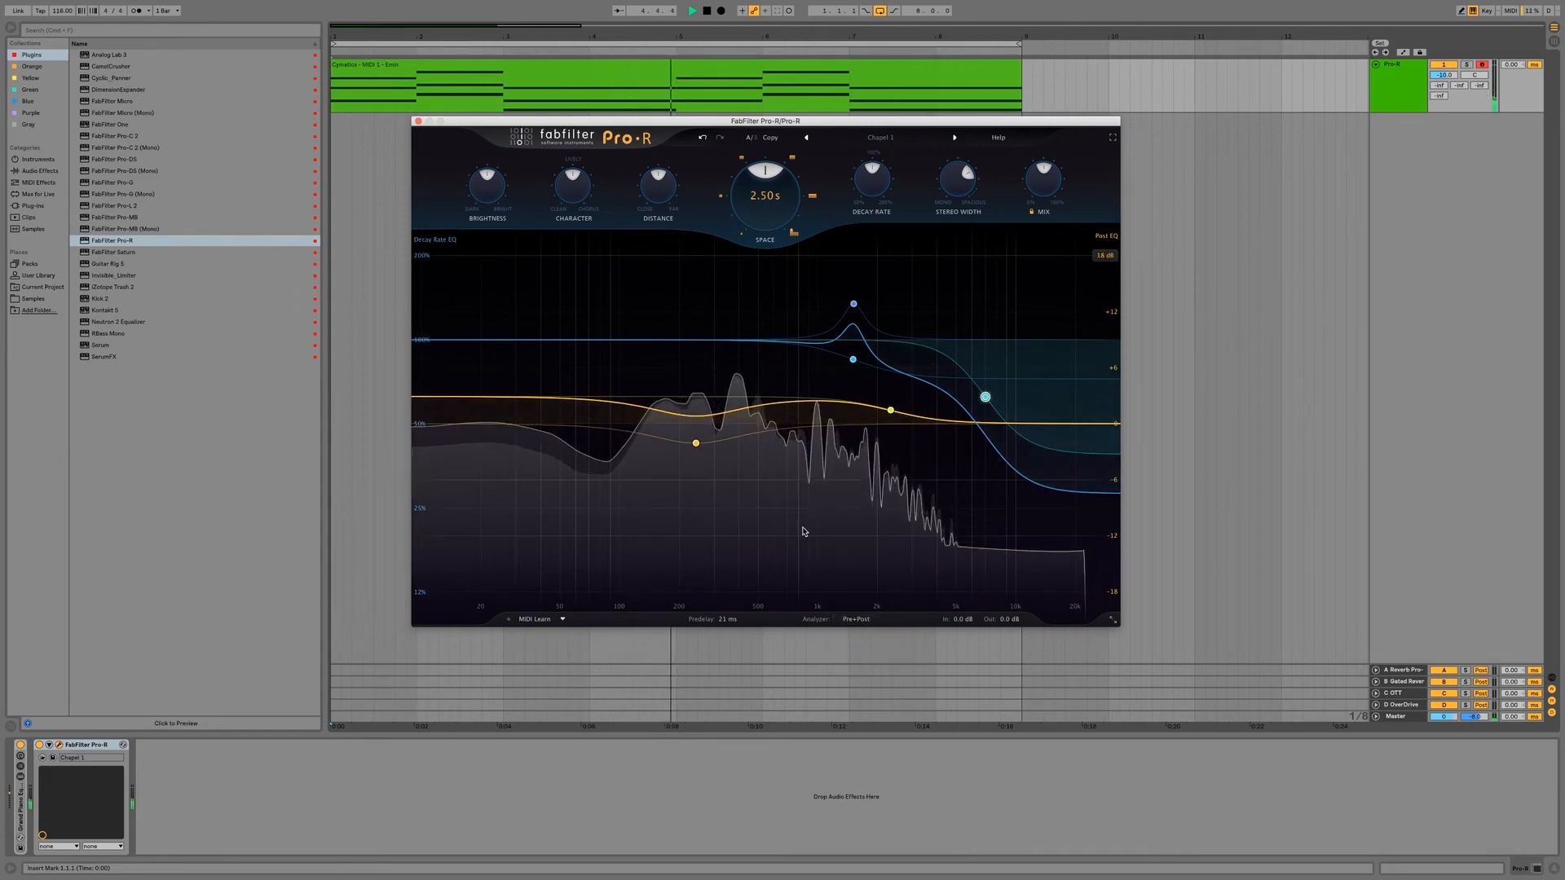
click(866, 619)
click(865, 656)
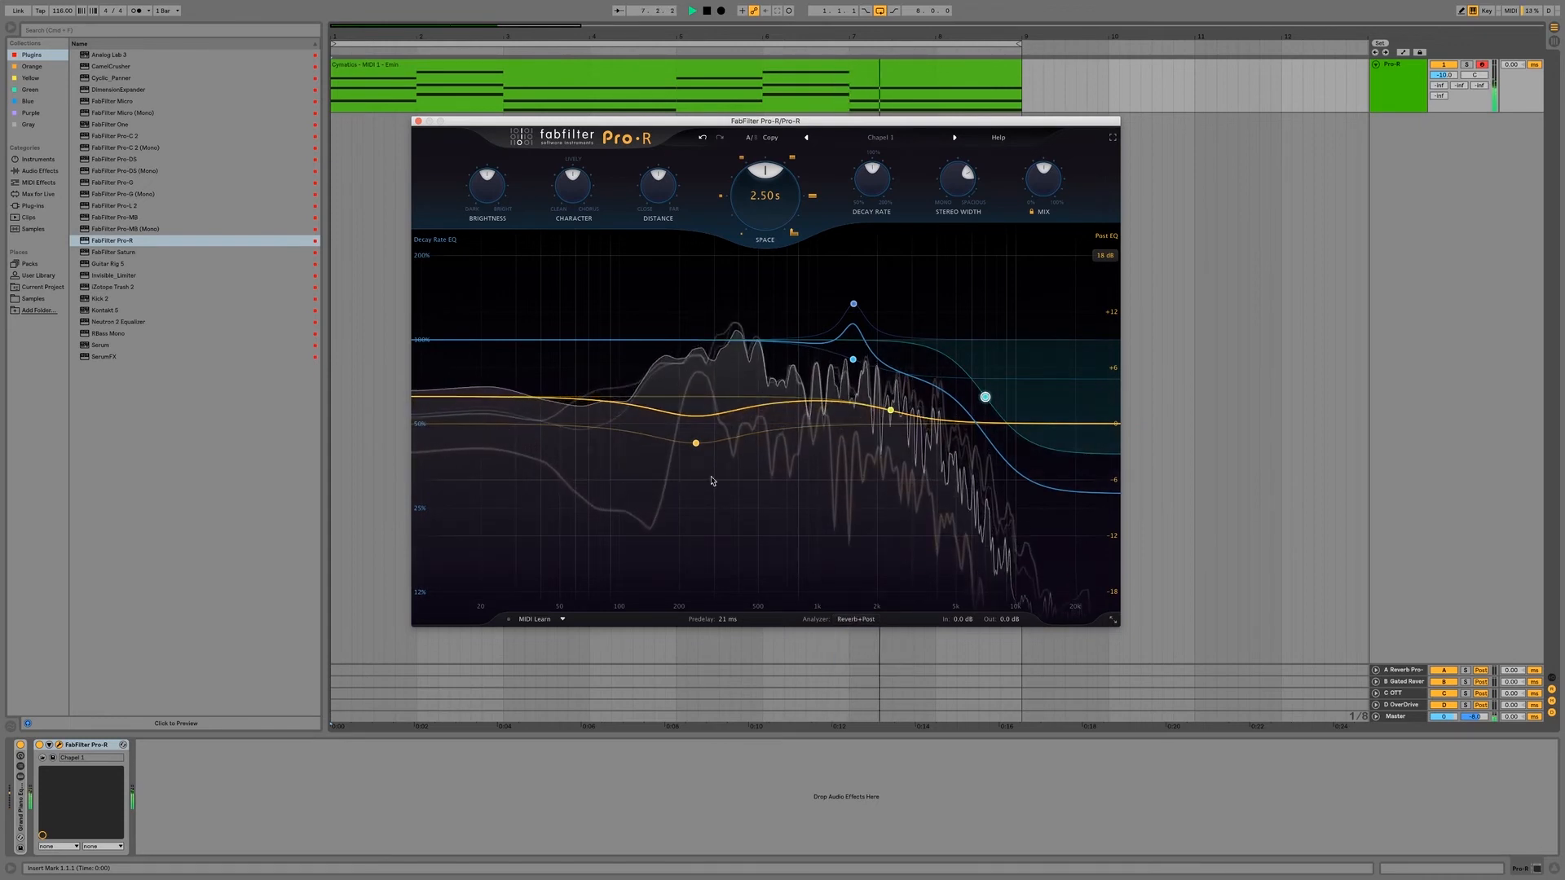
Step: Expand the reverb plug-in to full screen and play the clip to view its spectrum
mouse_move(684, 450)
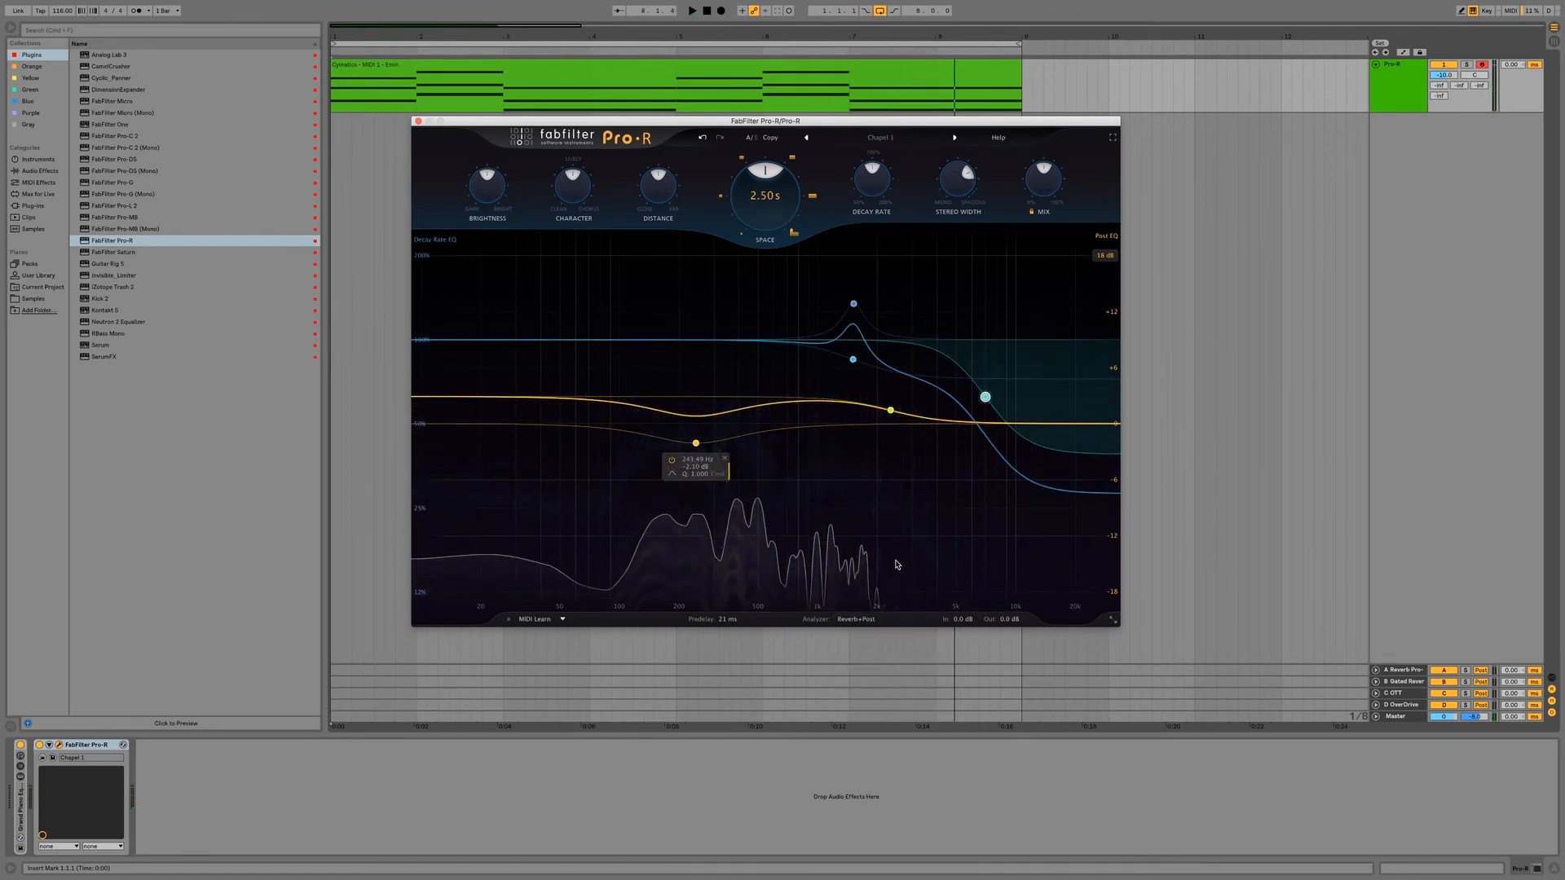
mouse_move(972, 624)
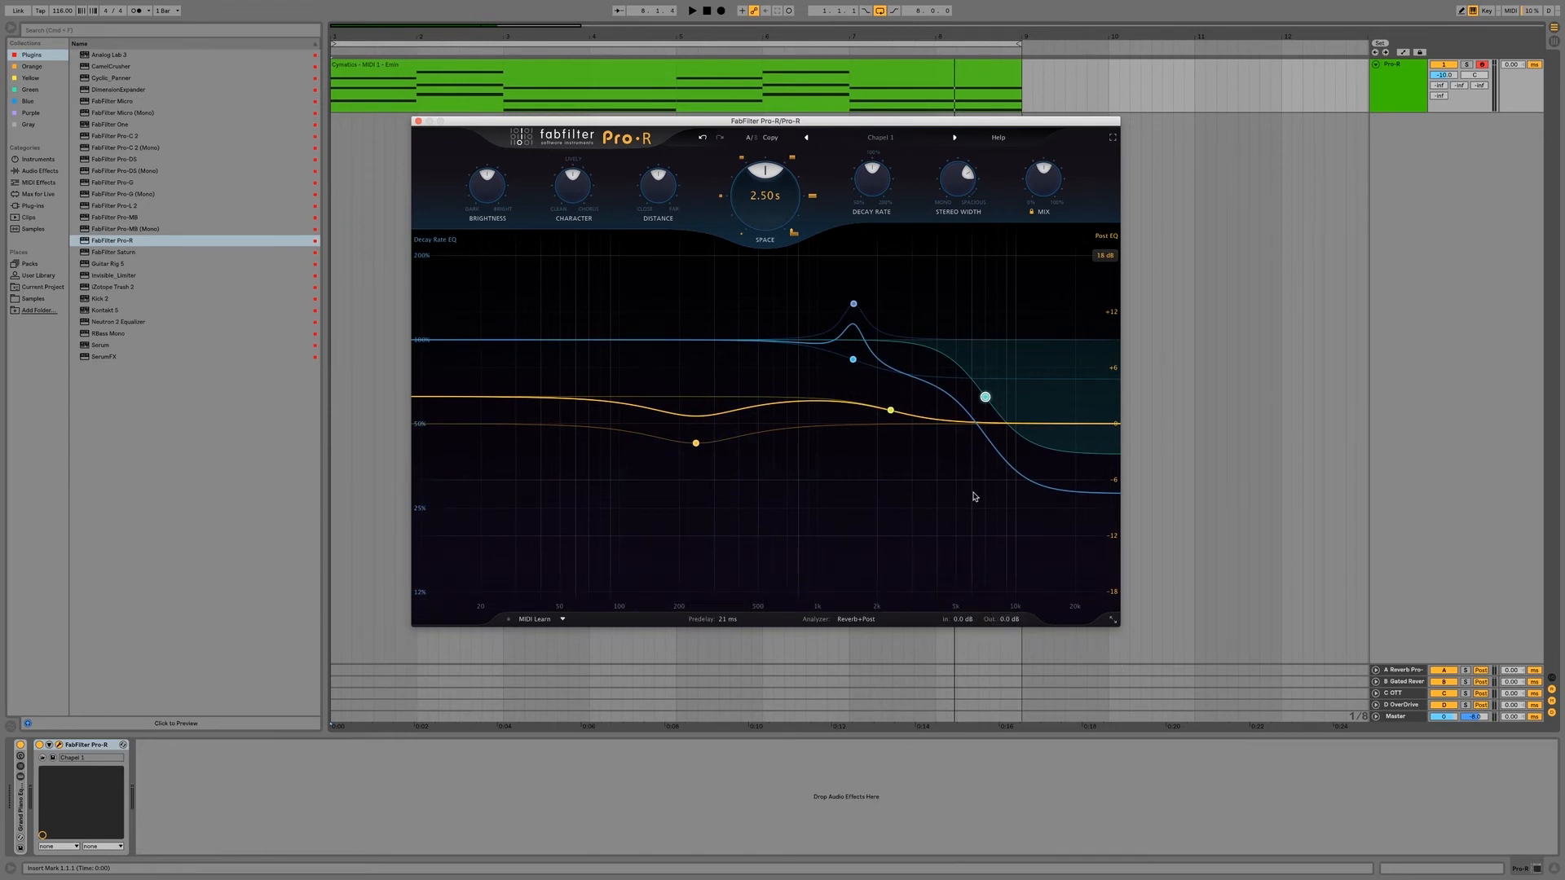
mouse_move(859, 327)
click(1112, 140)
click(626, 529)
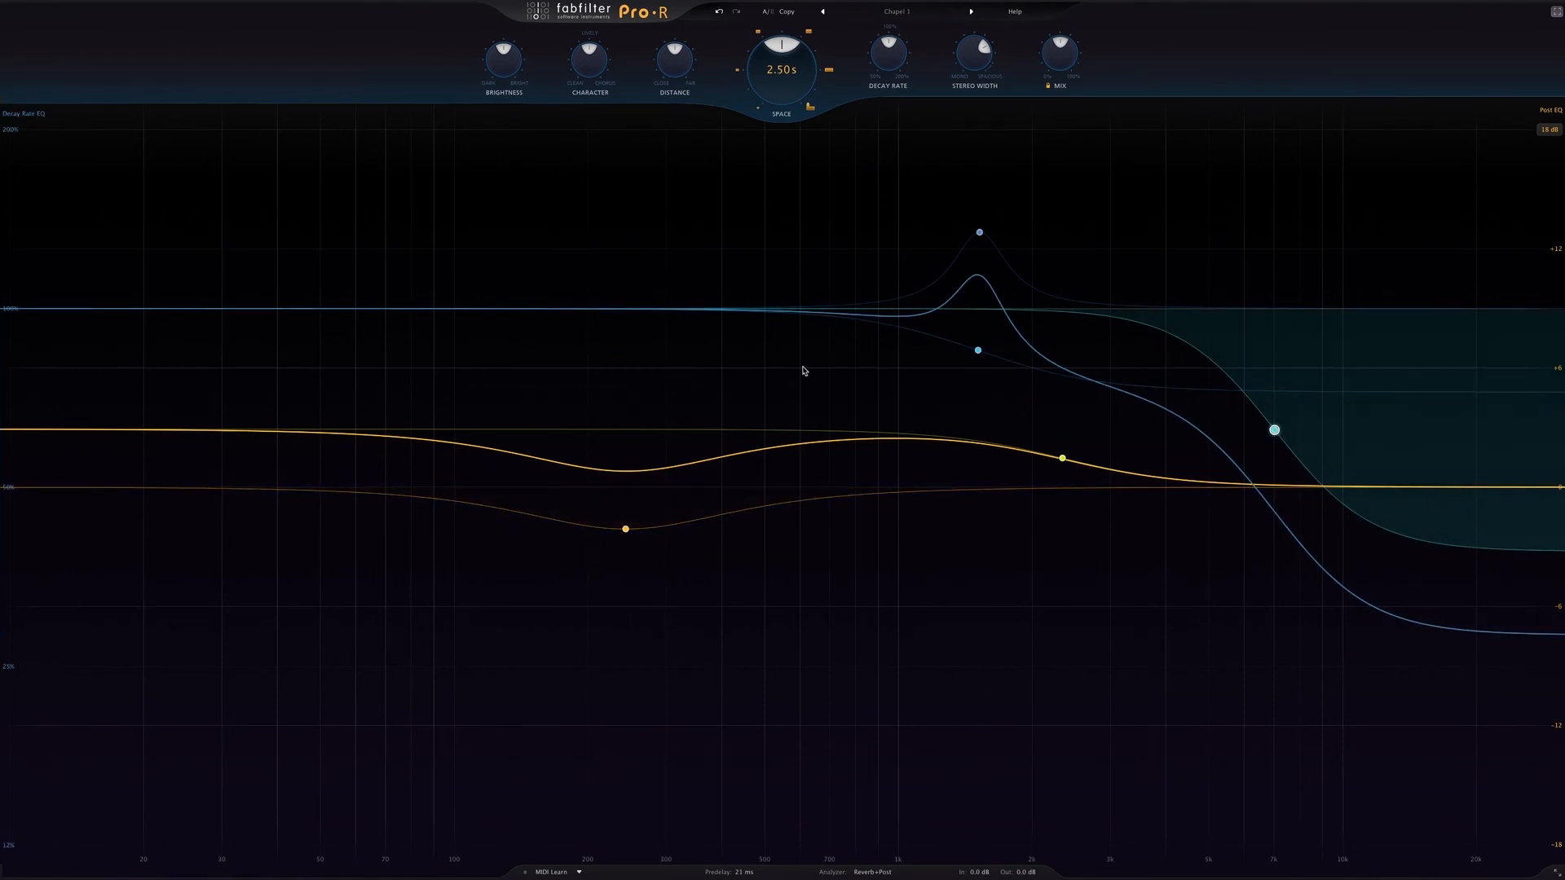
key(space)
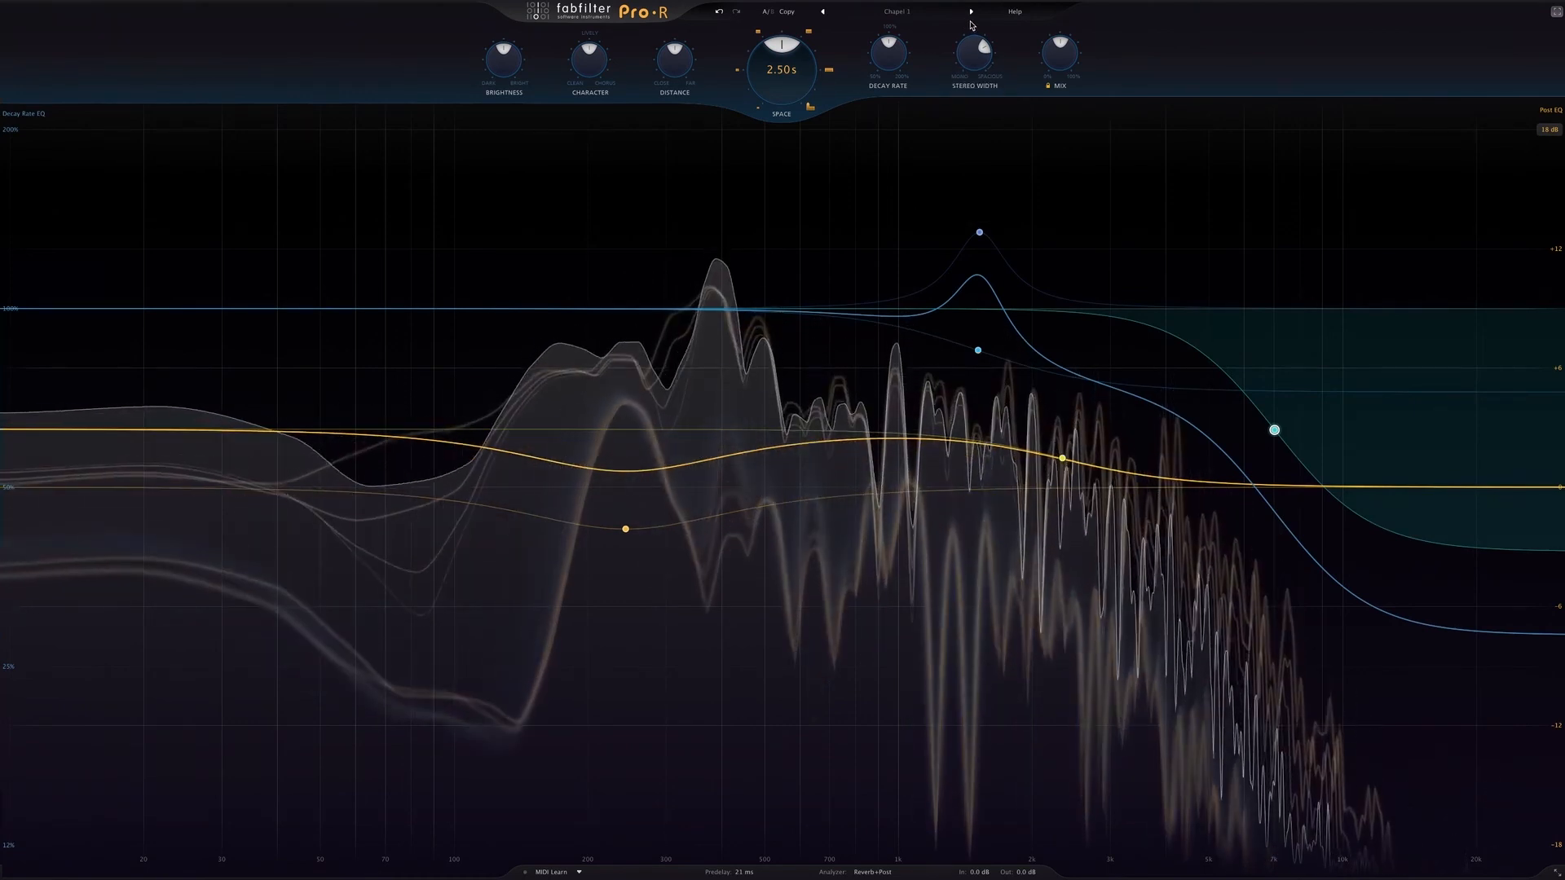
Step: Step forward to the Choir Bright Hall preset and return the reverb plug-in from full screen to its normal window
click(970, 14)
click(969, 14)
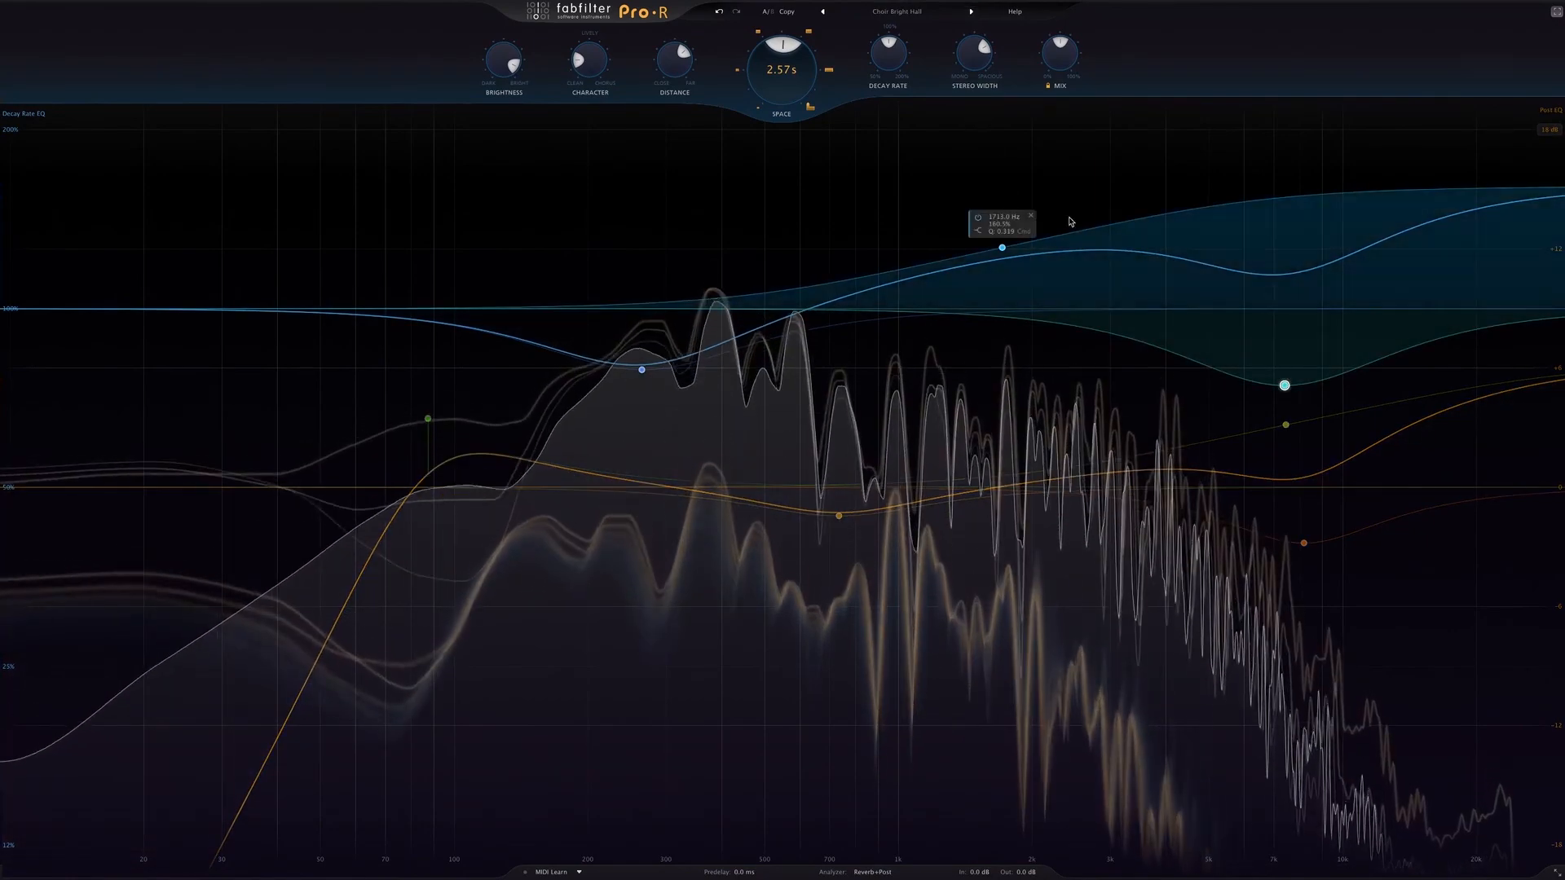
click(1557, 12)
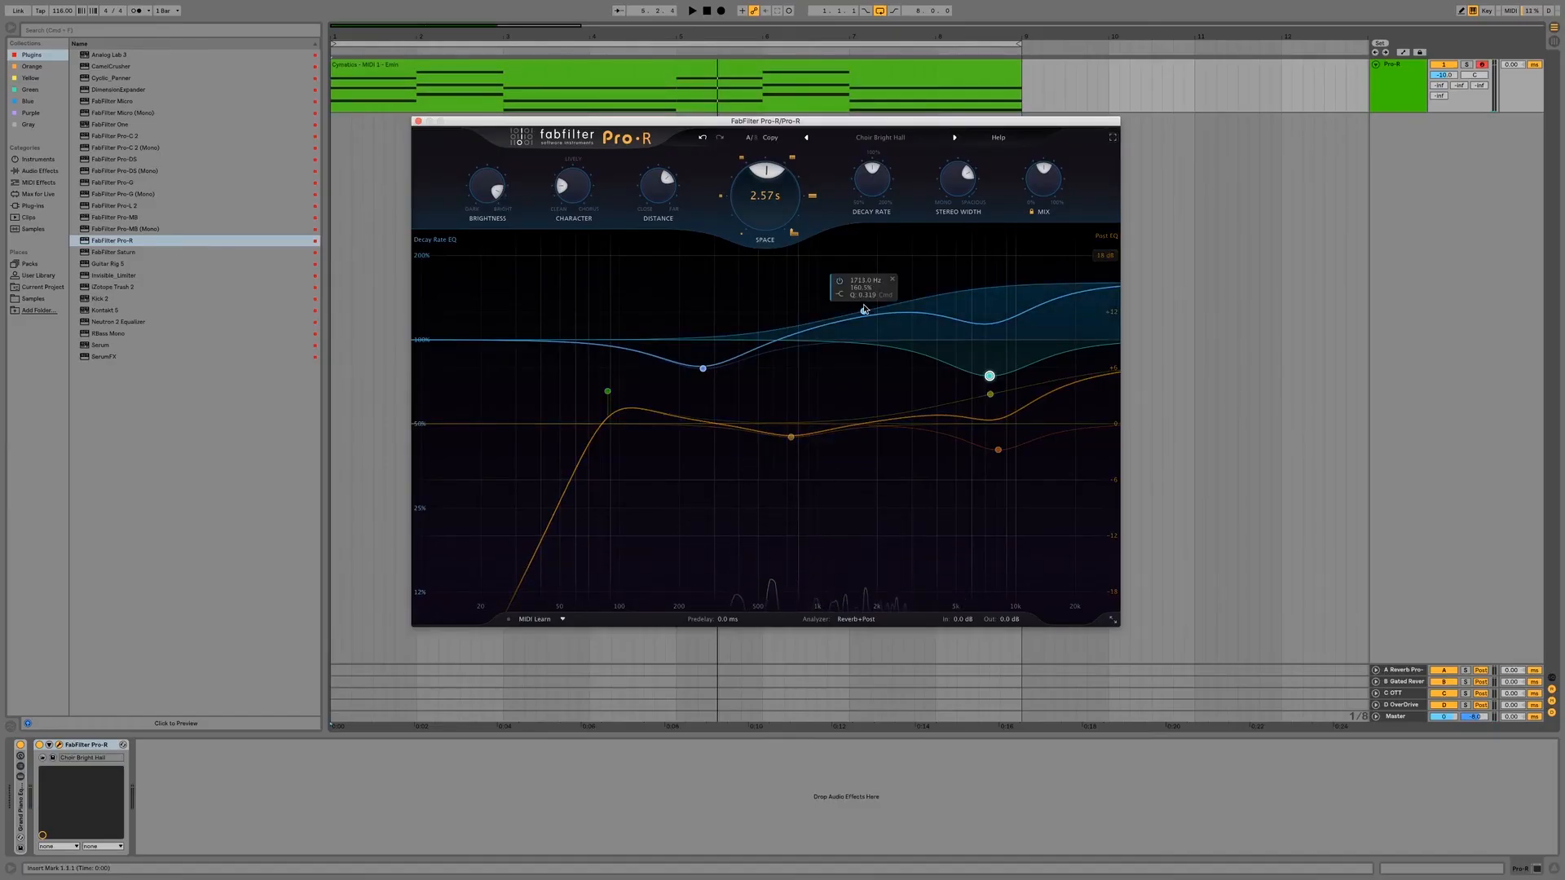
Step: Lower the reverb's mix, reduce its space to 0.20 s, and play the clip while raising the space to 0.51 s
mouse_move(699, 370)
mouse_move(788, 393)
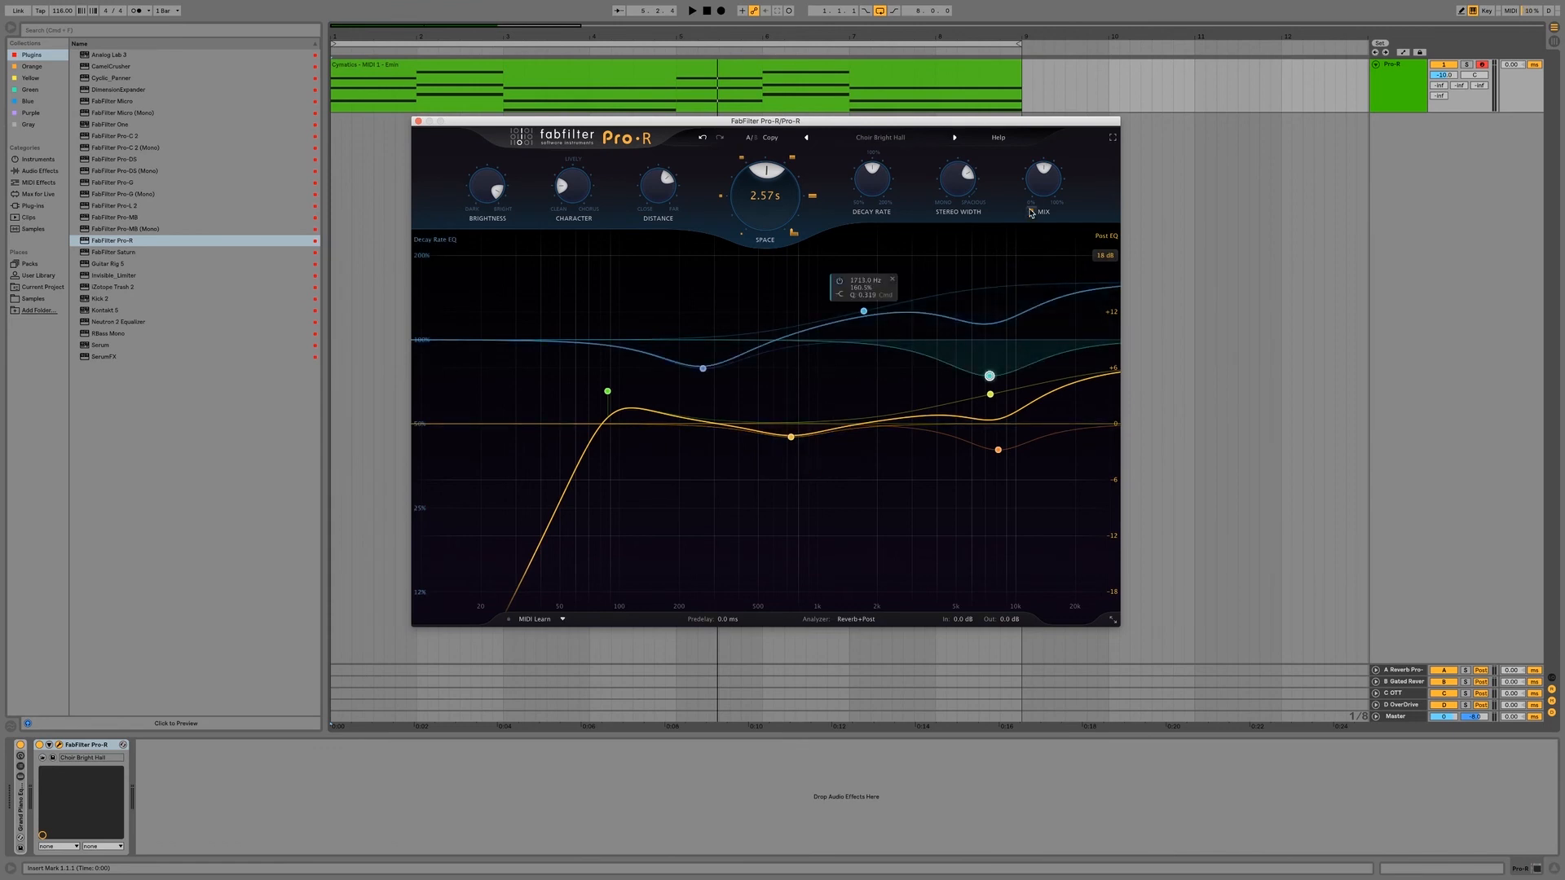
drag(789, 232, 761, 385)
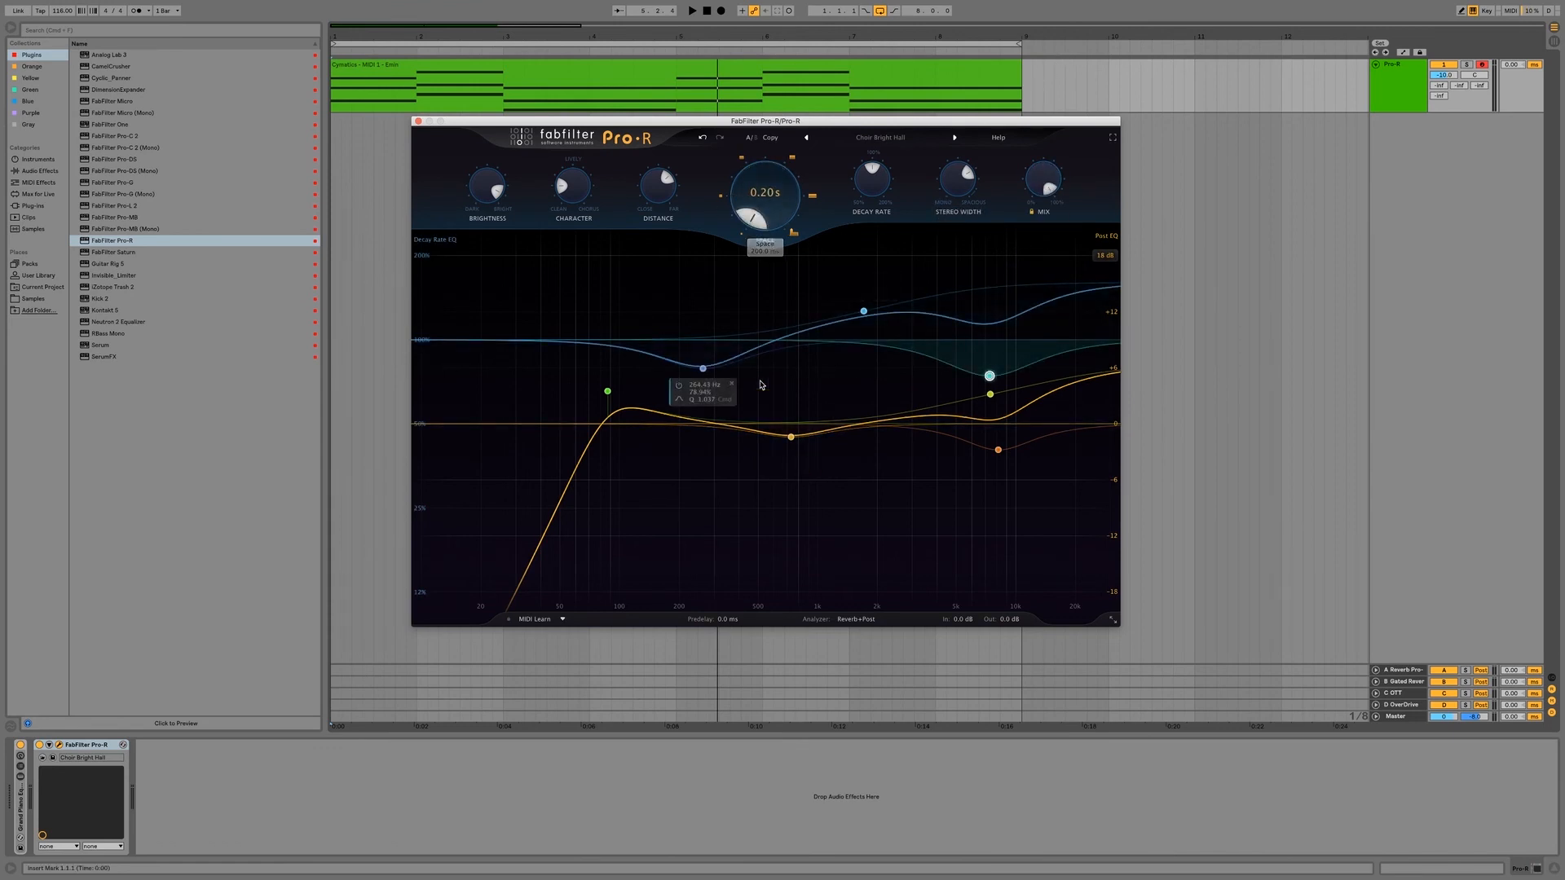
key(space)
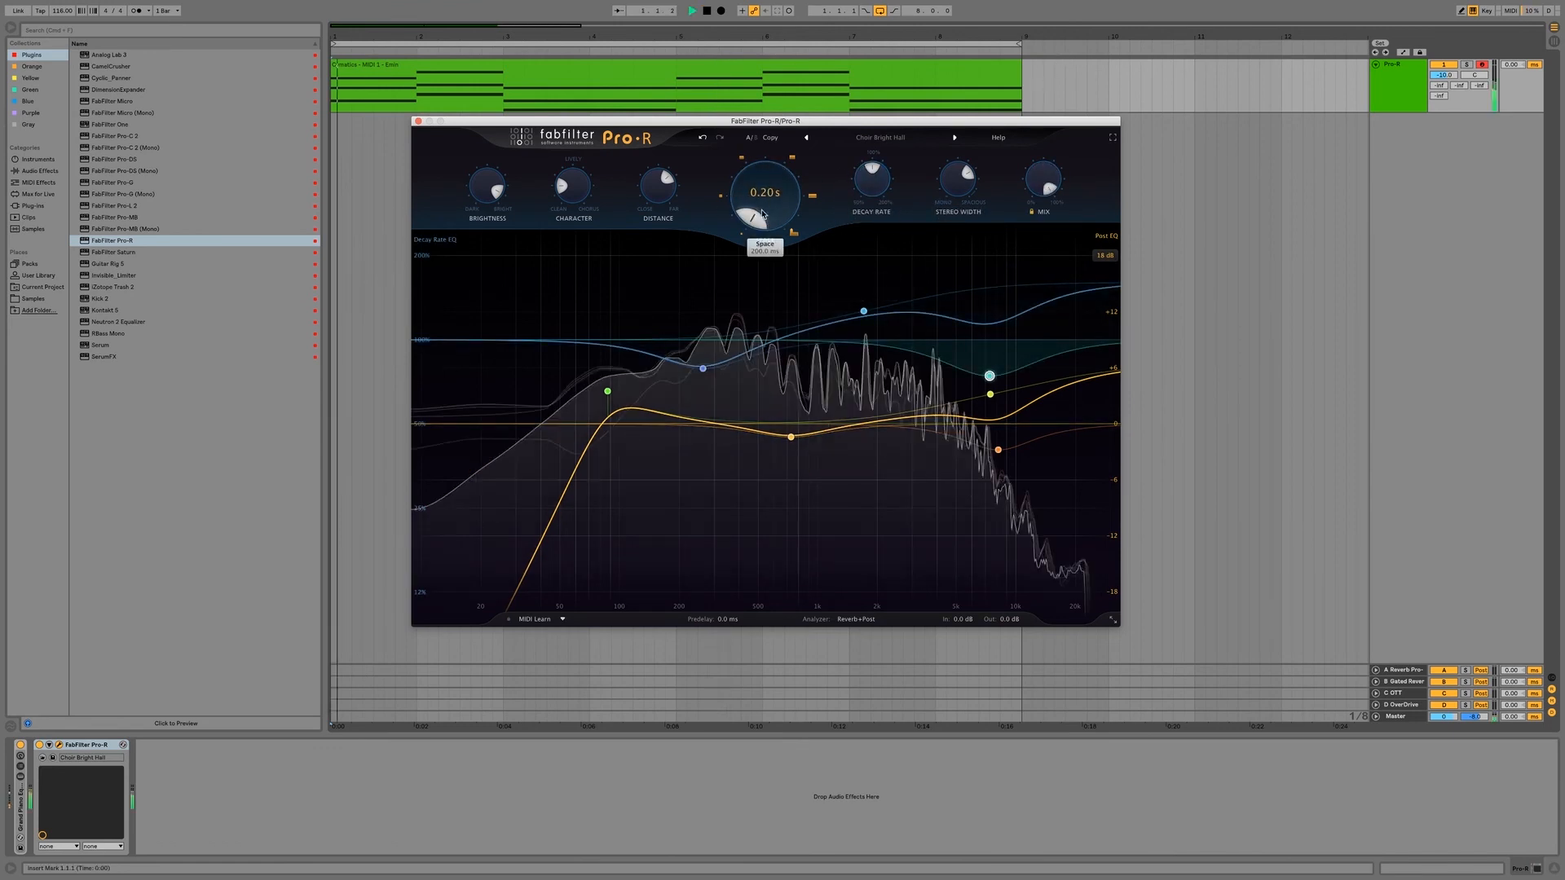
drag(754, 218, 750, 208)
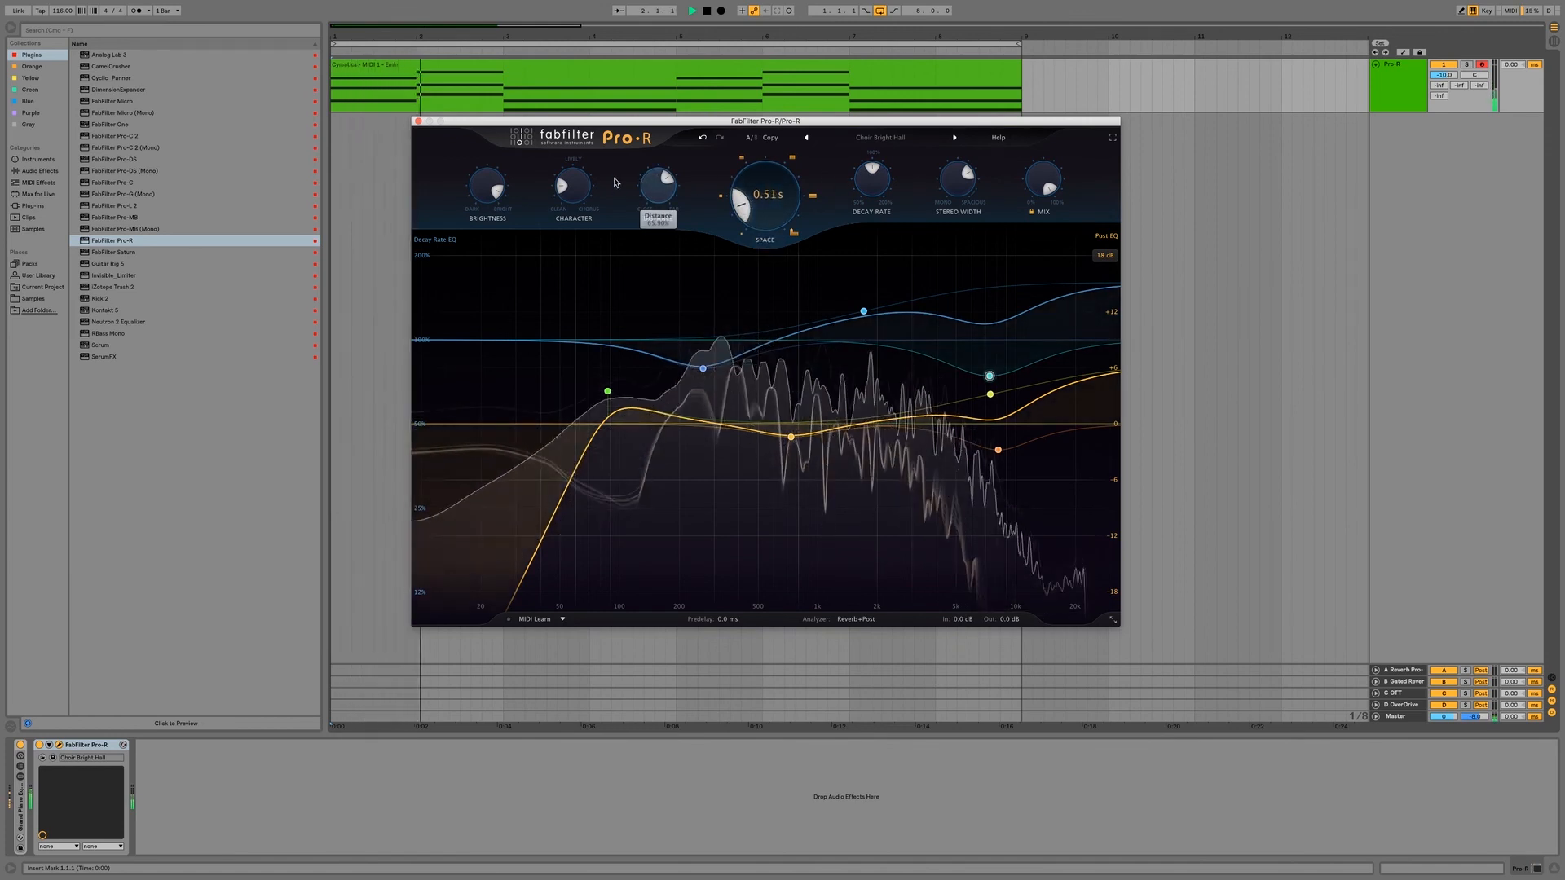
Step: During playback, raise the distance, character, stereo width and decay rate, bringing the decay time to 0.77 s, and stop the clip
drag(668, 204, 575, 170)
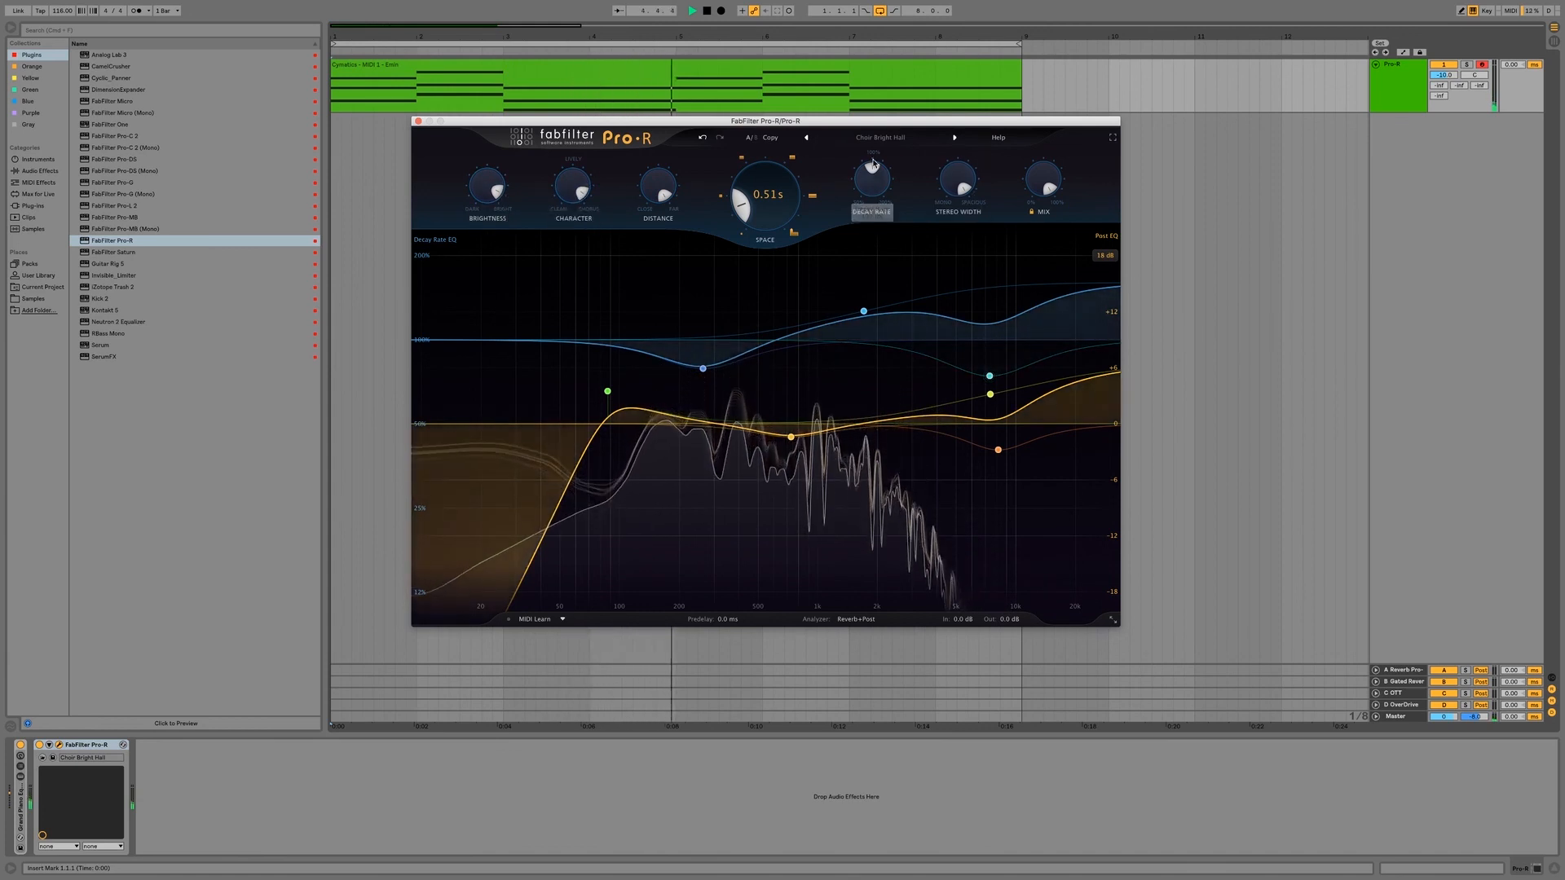
drag(874, 181, 886, 179)
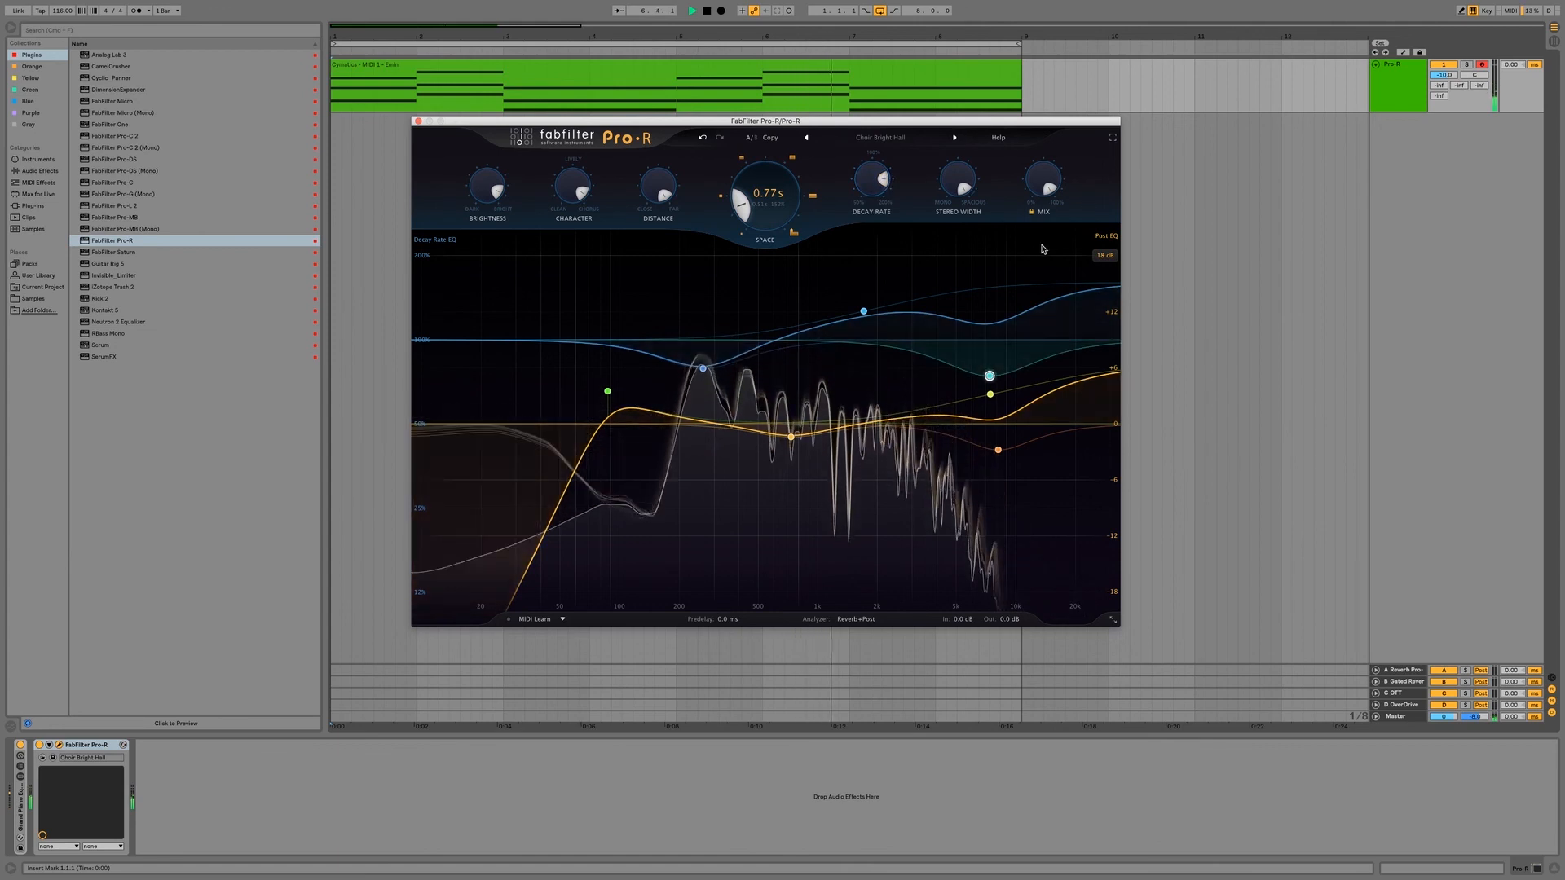
key(space)
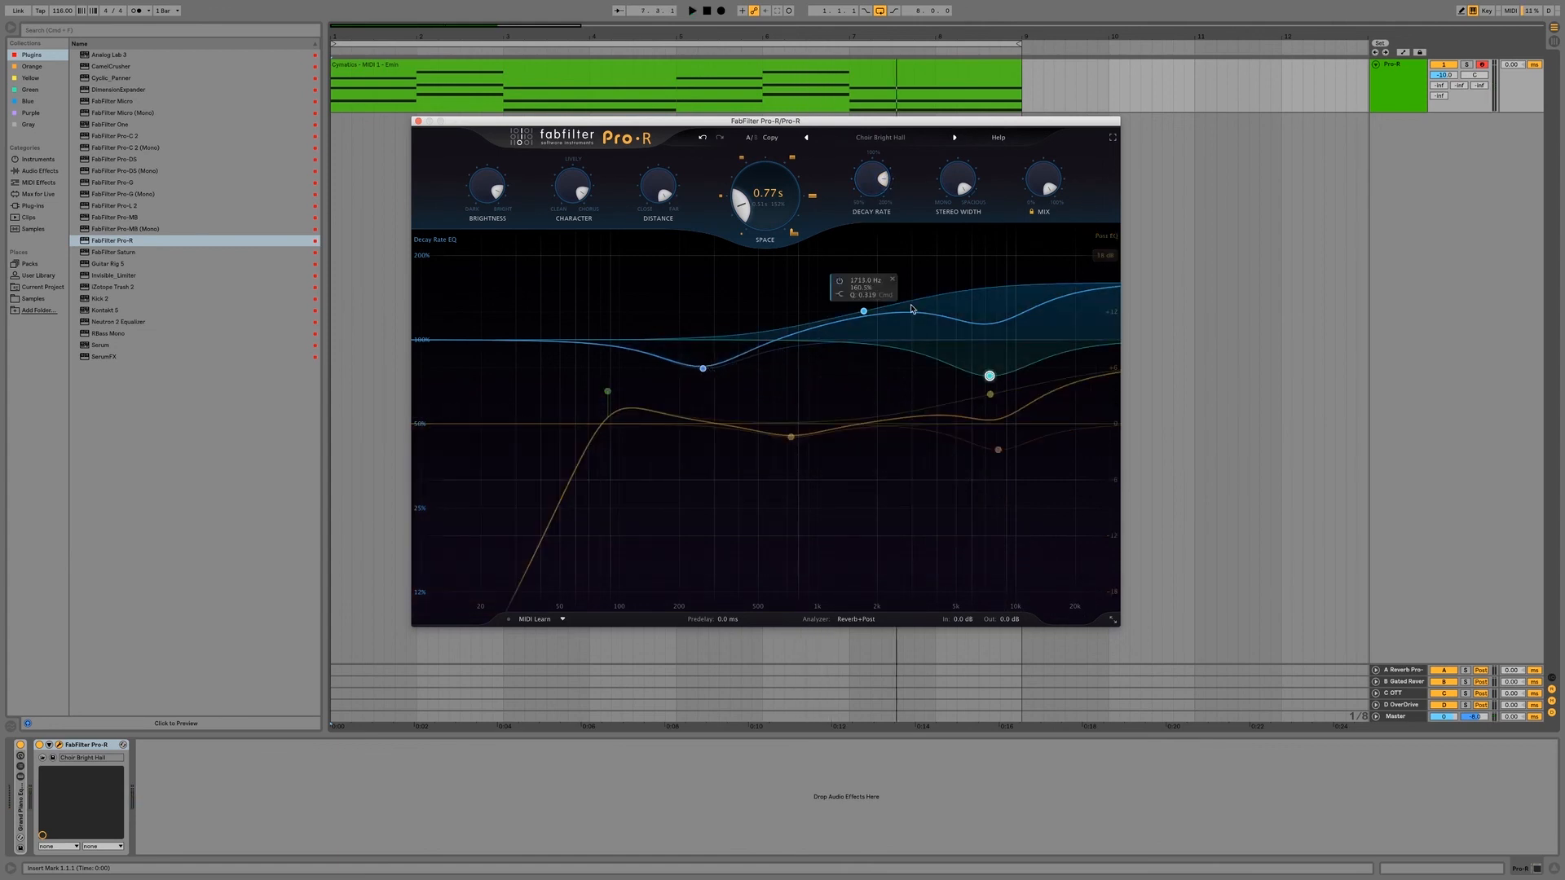